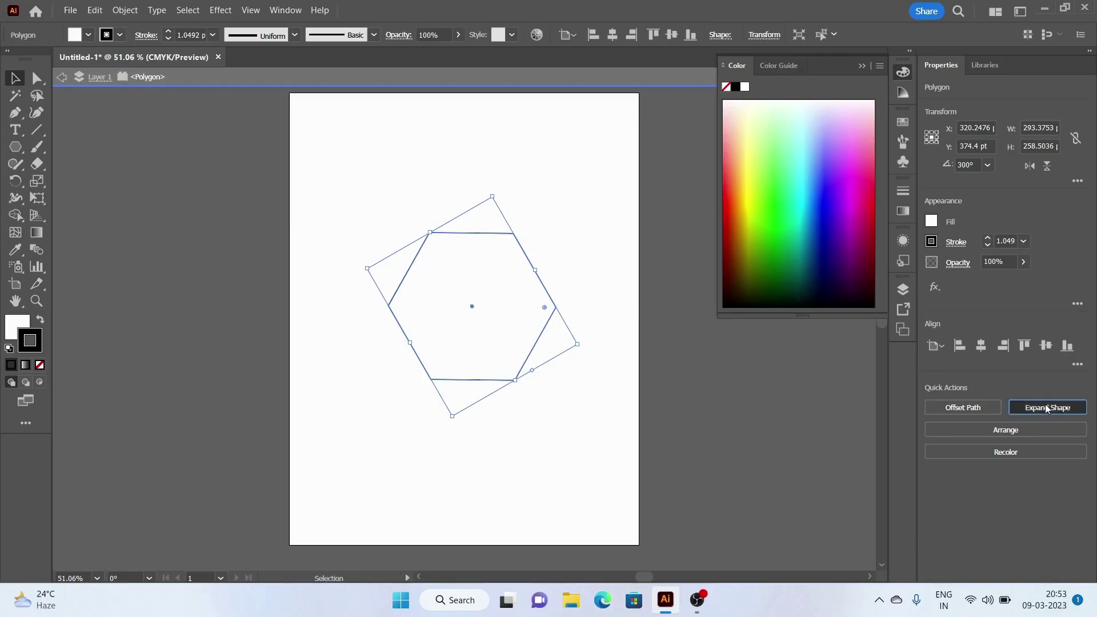
Step: Expand the hexagon into a plain path, cancel Recolor and leave isolation mode
left_click(1047, 408)
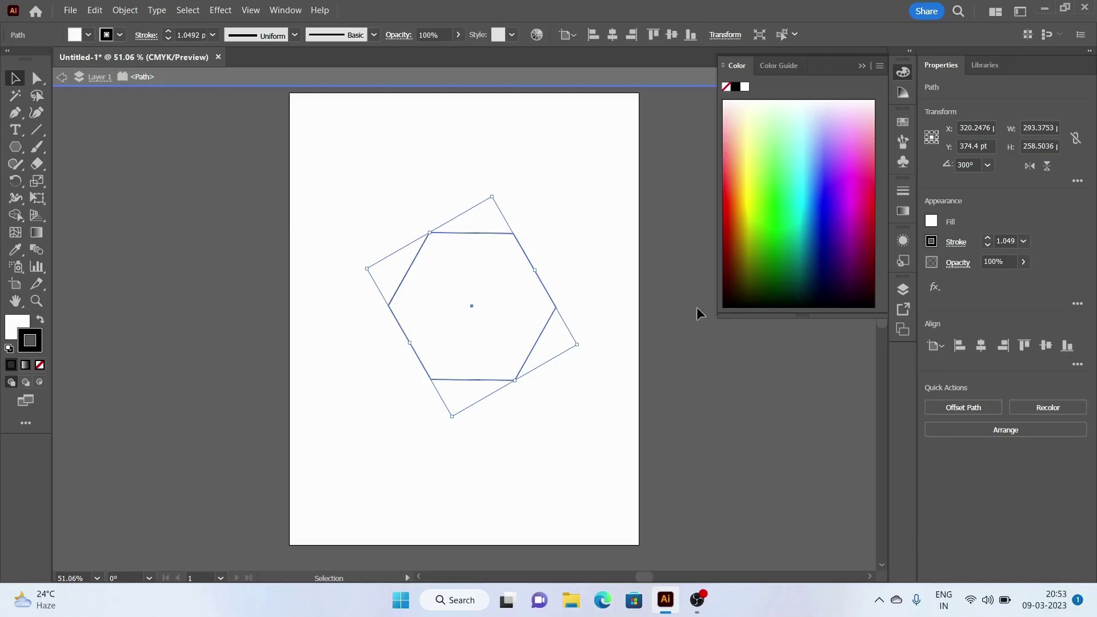
left_click(1037, 412)
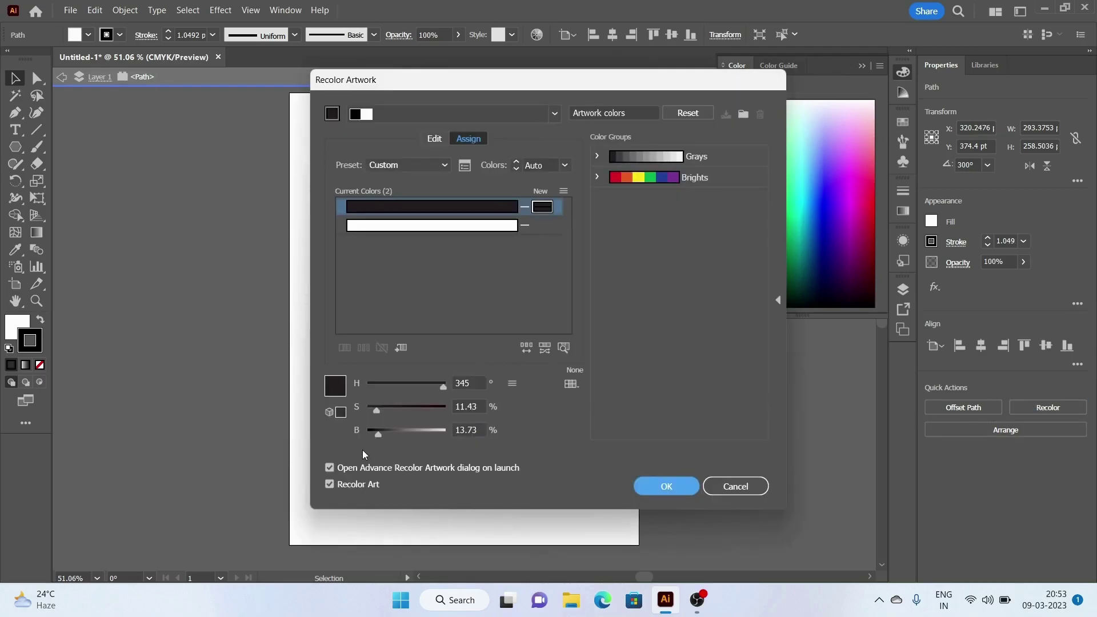
left_click(757, 486)
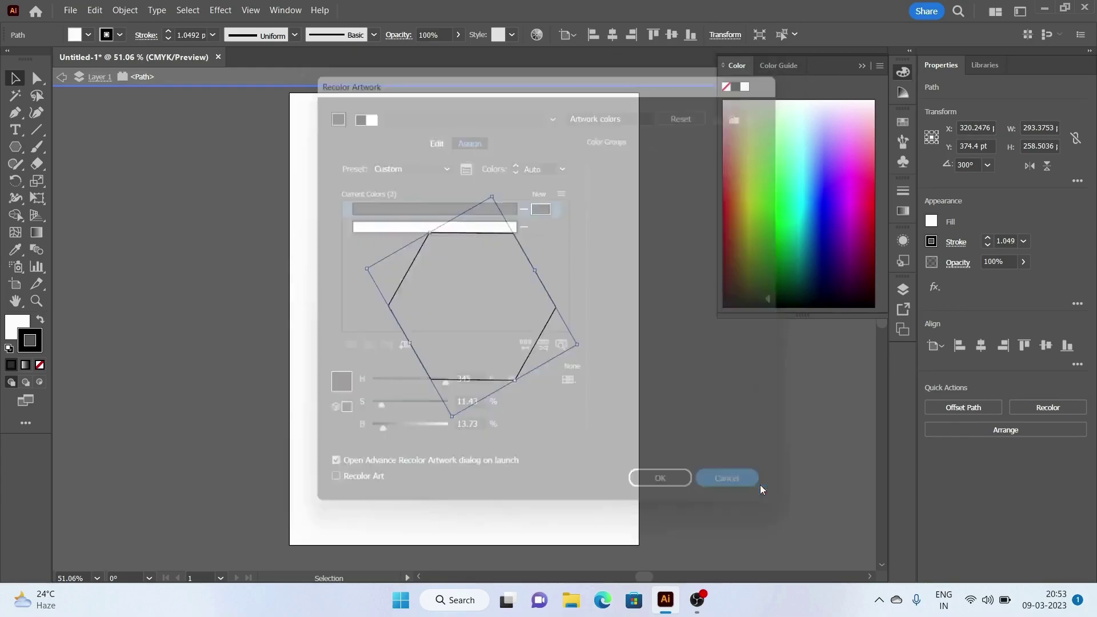
key("ctrl+z")
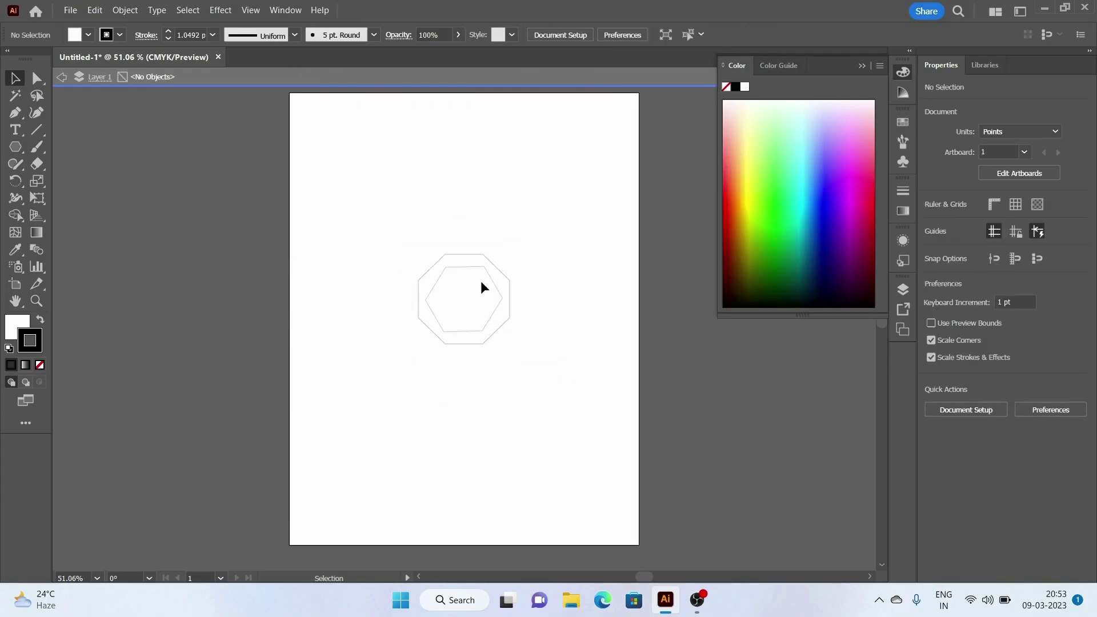
key("Escape")
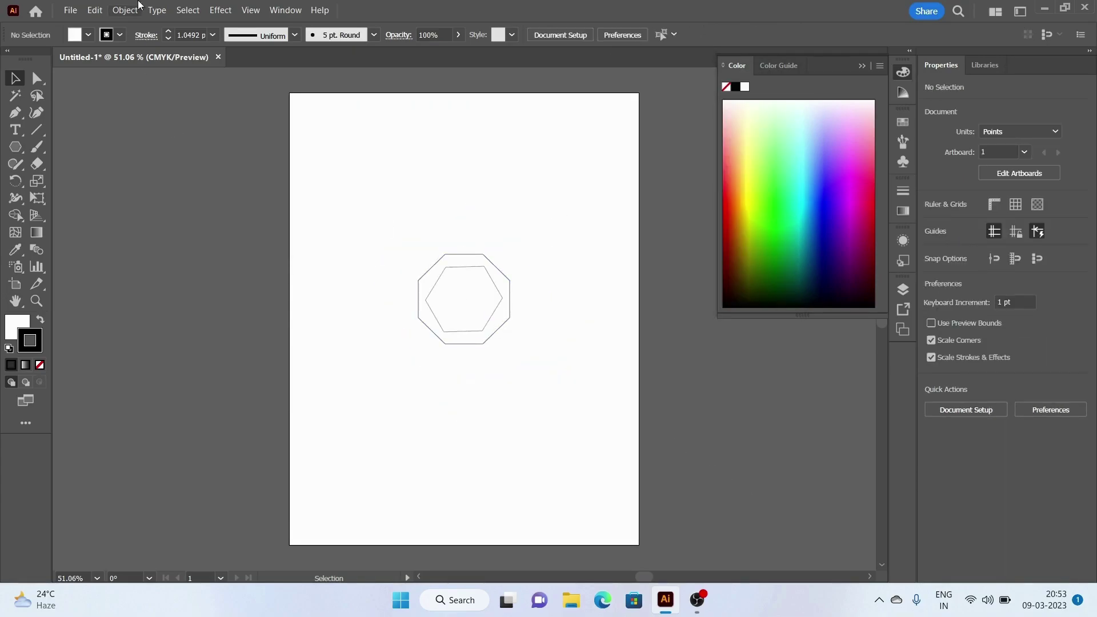
Step: Paste a hexagon copy, shrink it and centre it inside the outlines
left_click(94, 11)
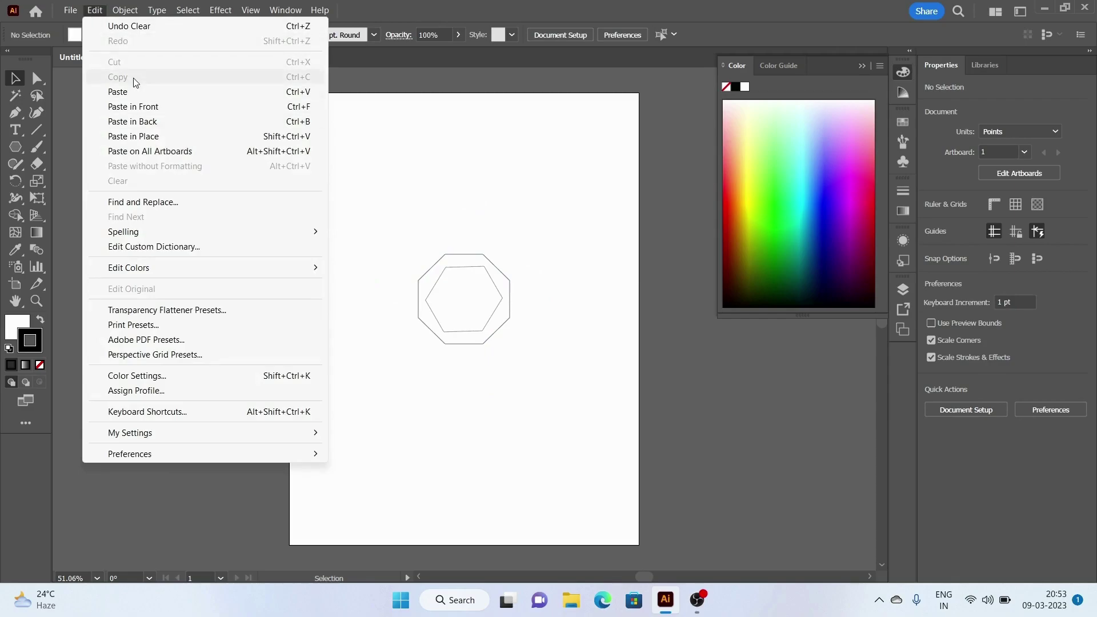
left_click(129, 92)
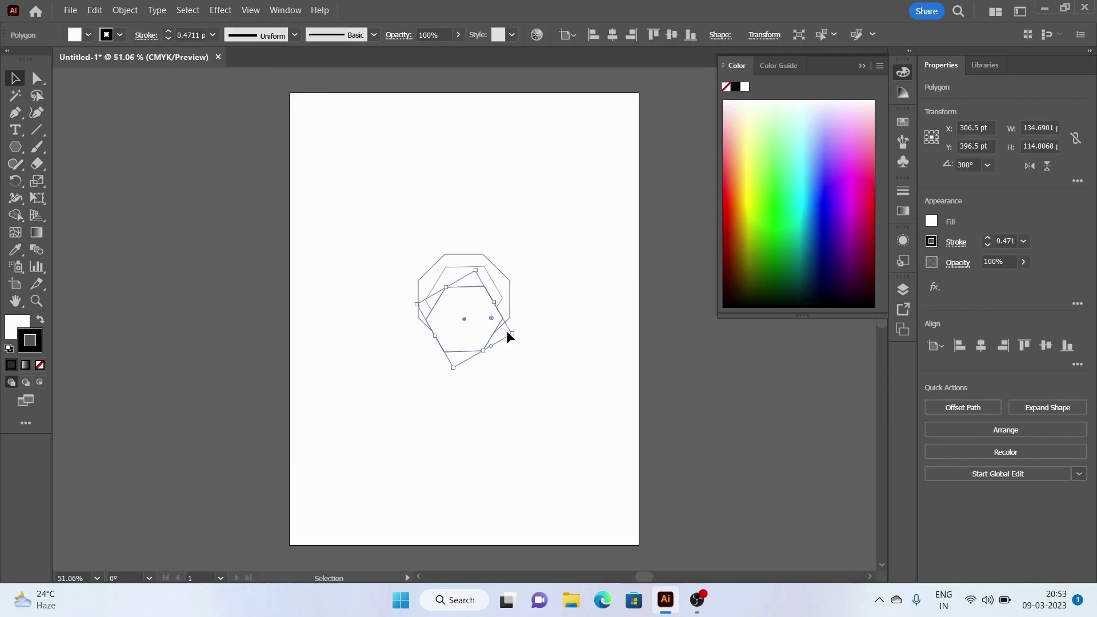
mouse_move(514, 335)
left_mouse_down()
mouse_move(453, 313)
mouse_move(460, 296)
mouse_move(486, 308)
mouse_move(464, 300)
left_mouse_up()
left_click(408, 290)
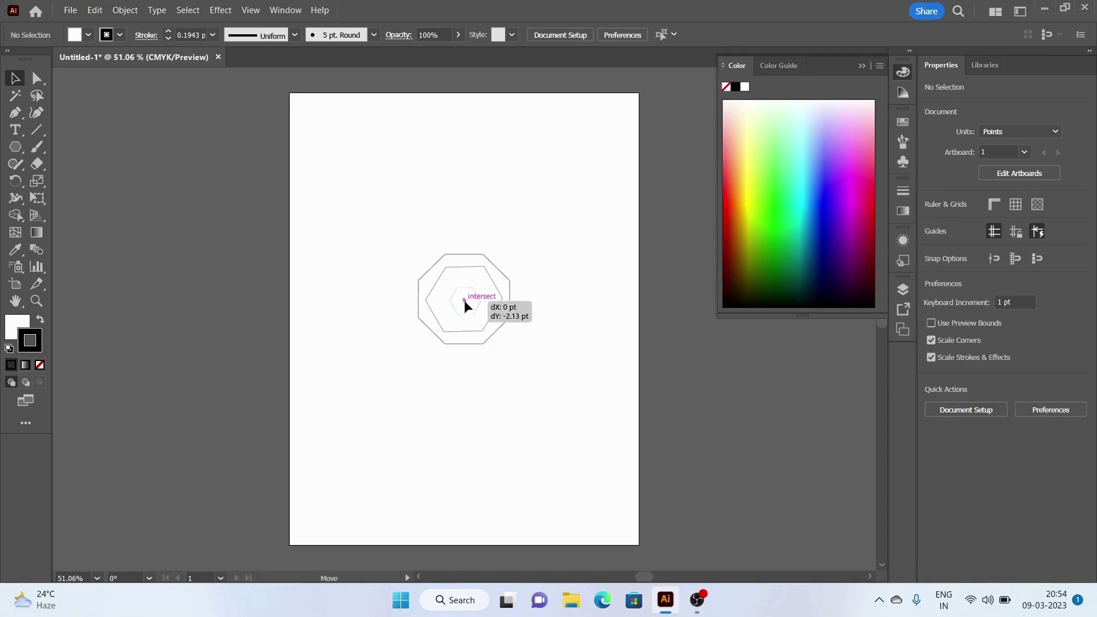
left_click(568, 245)
Step: Paste an octagon copy in back and enlarge it into a larger outer octagon
left_click(448, 254)
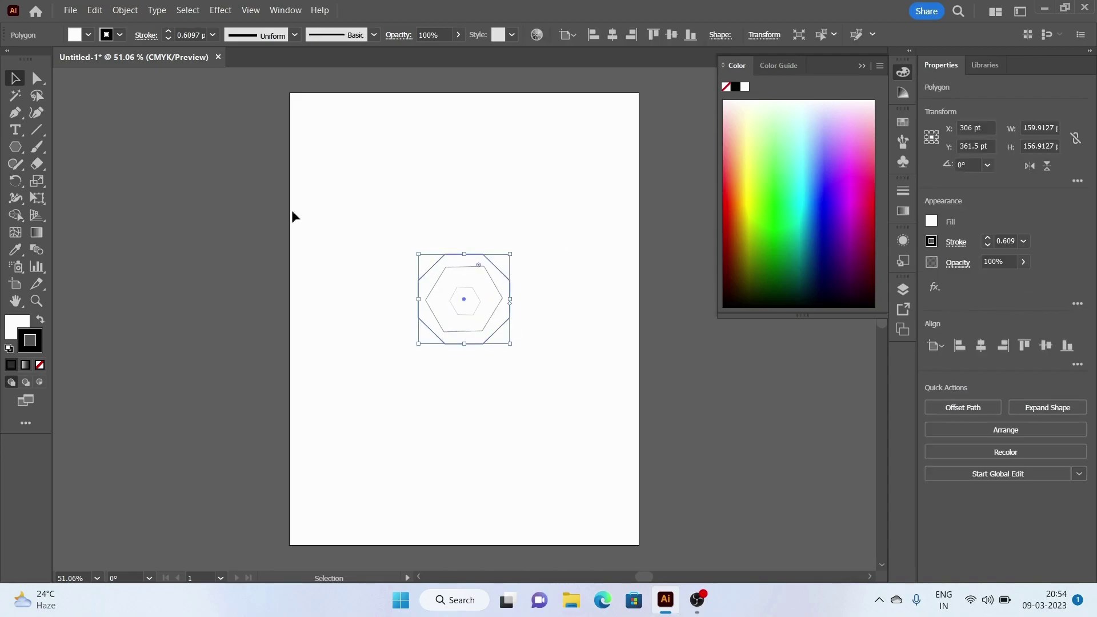
left_click(95, 10)
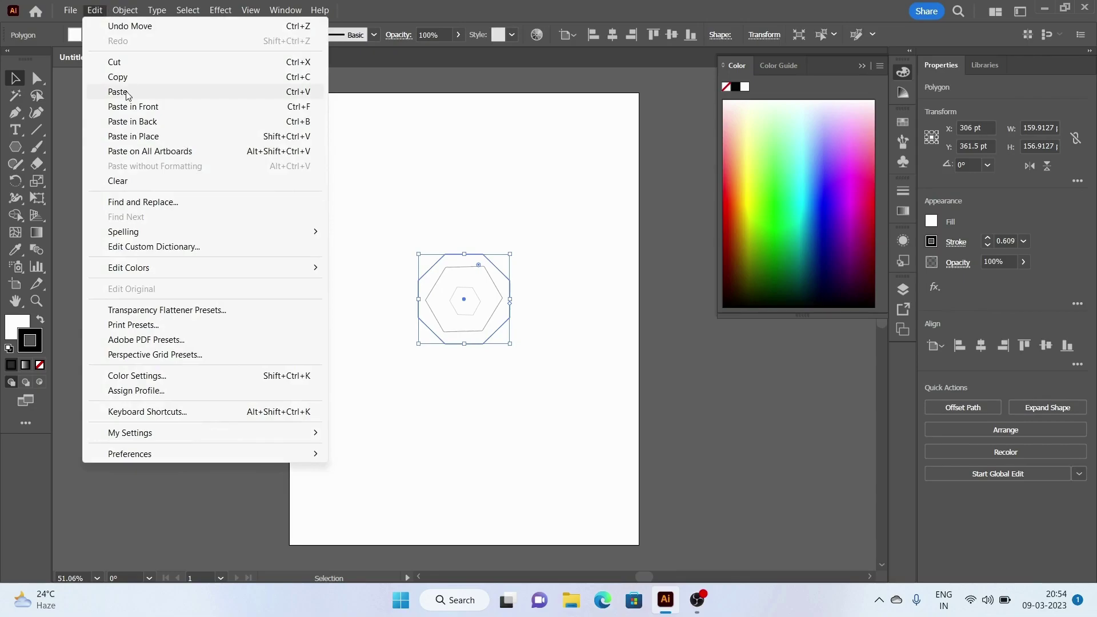
left_click(95, 10)
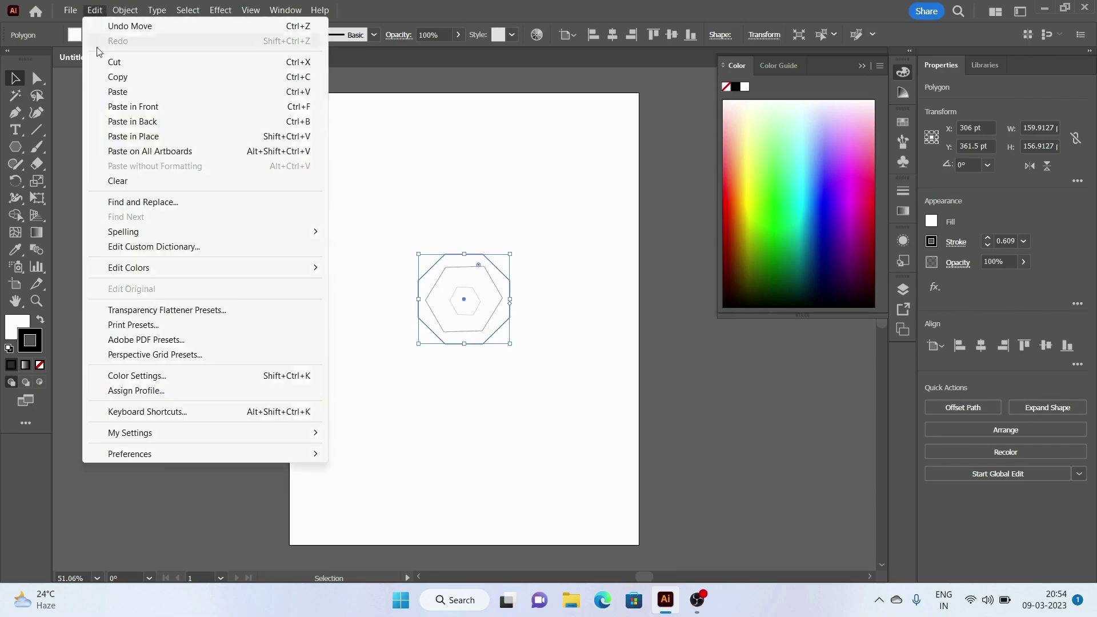
left_click(133, 121)
left_click_drag(510, 255, 510, 246)
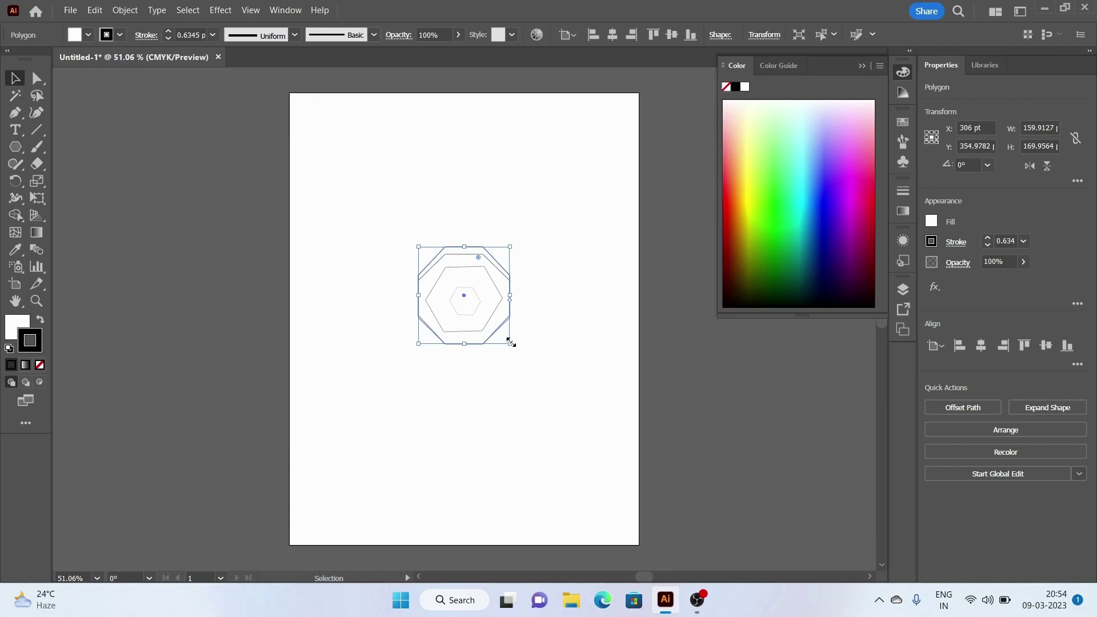
left_click_drag(511, 342, 521, 353)
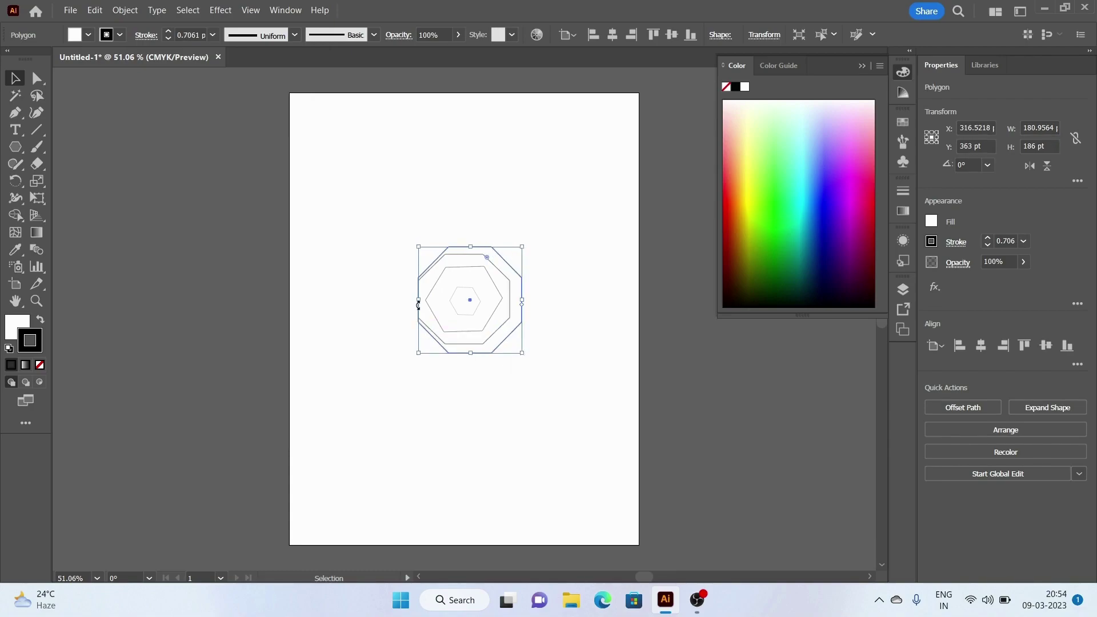
left_click_drag(419, 301, 408, 301)
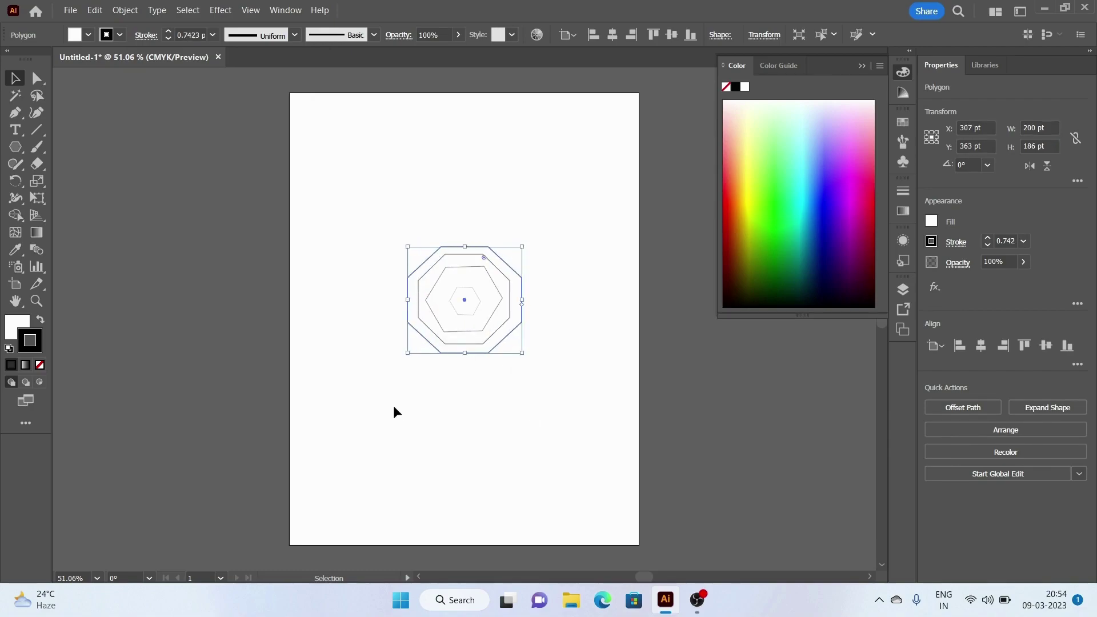
left_click(394, 406)
Step: Delete the stray inner path from the concentric polygons
left_click_drag(393, 247, 573, 398)
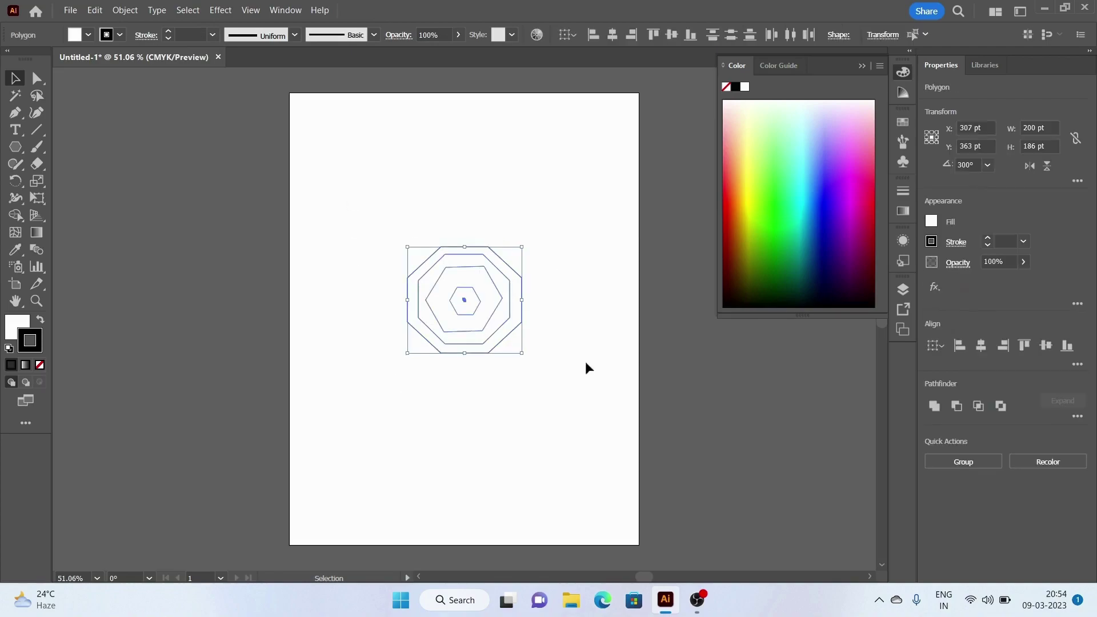
left_click(464, 392)
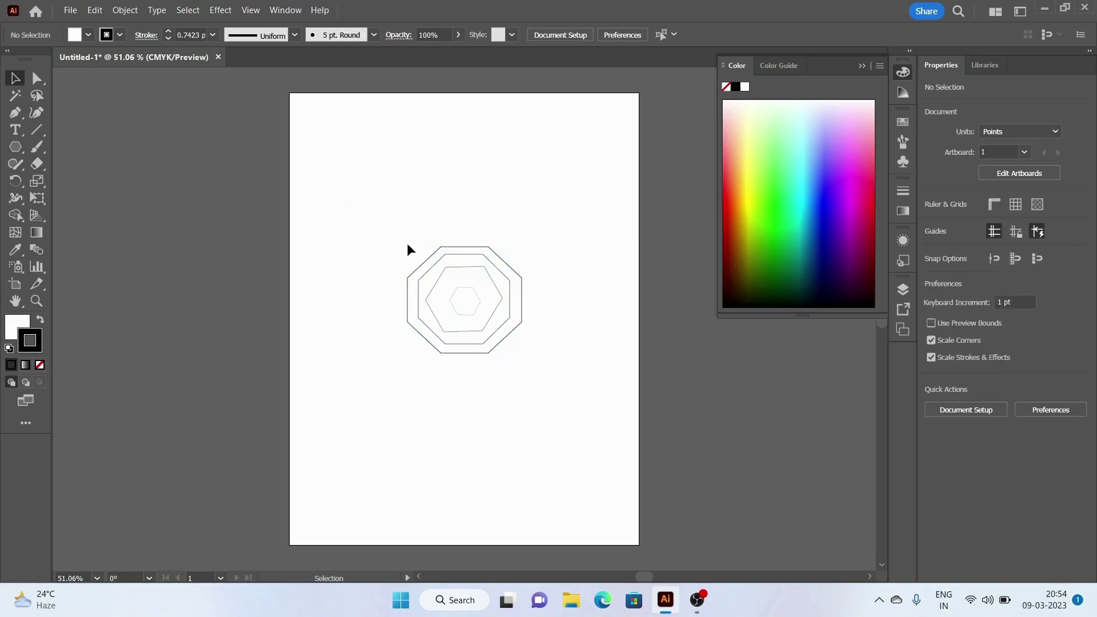
left_click(484, 273)
key("Delete")
Step: Paste an octagon copy in front and scale it down inside the middle octagon
left_click(483, 274)
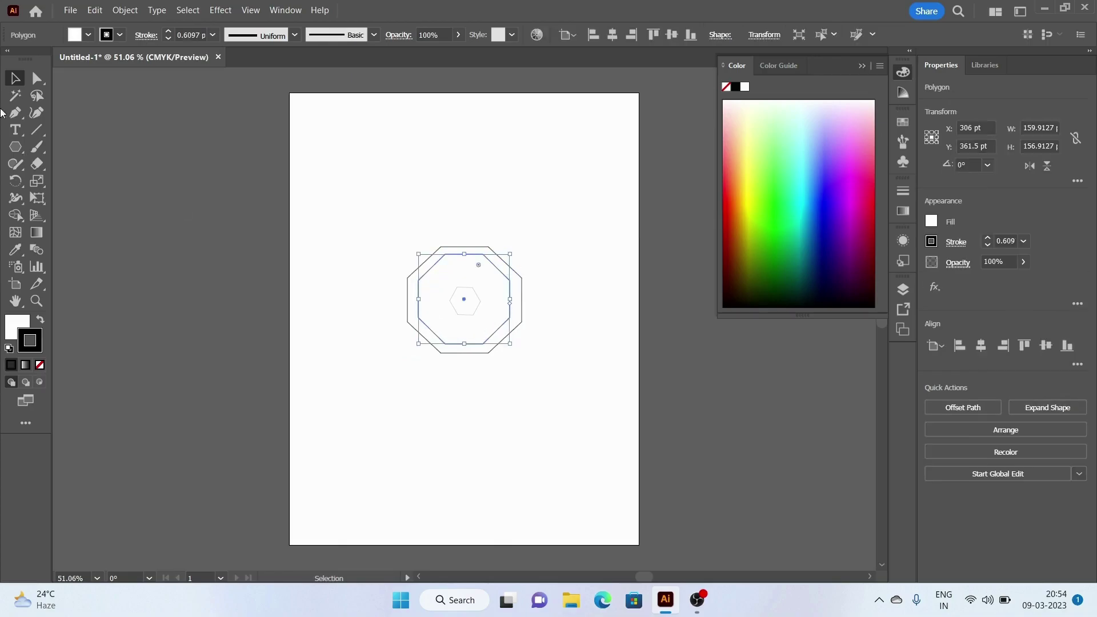
left_click(94, 10)
left_click(117, 77)
left_click(94, 10)
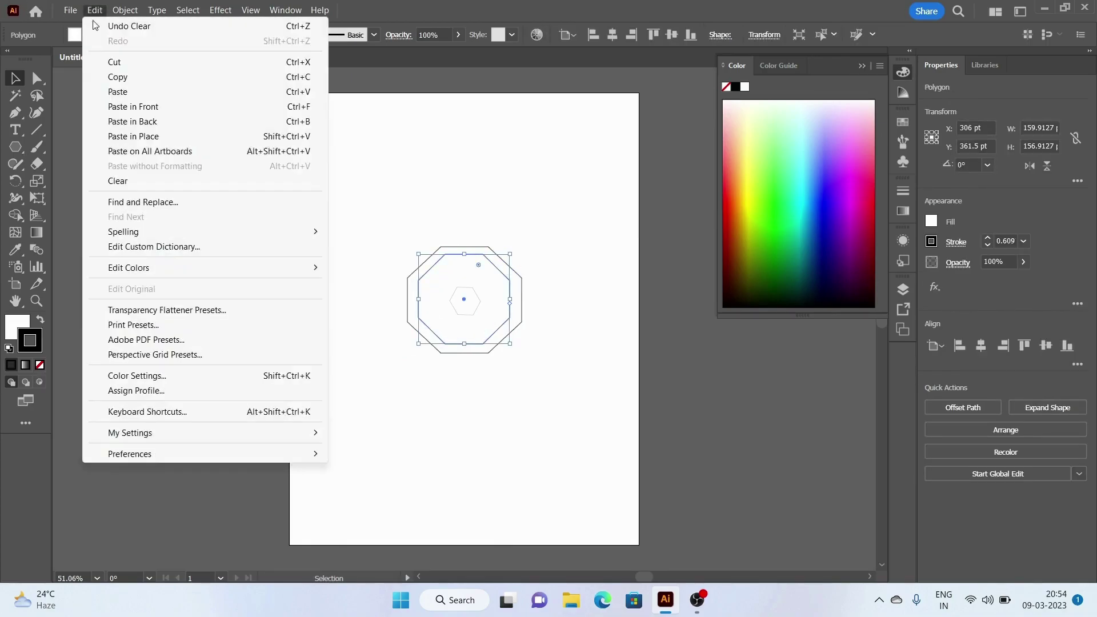
left_click(133, 107)
left_click_drag(509, 343, 464, 301)
left_click_drag(381, 197, 581, 392)
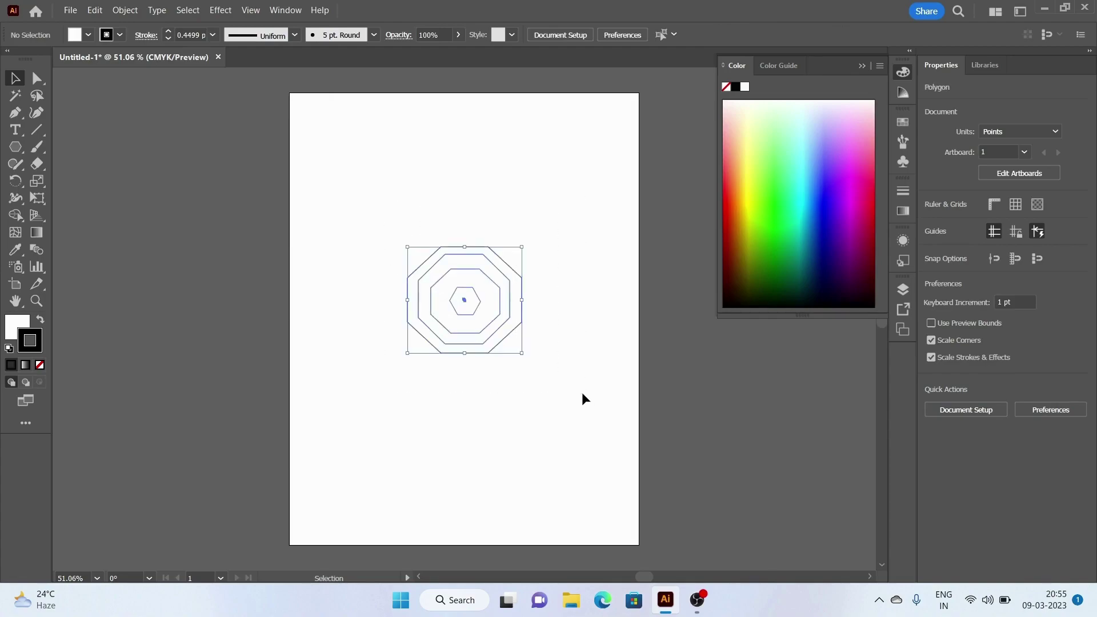
Step: Set the grouped polygons' fill to None, then ungroup them
left_click(979, 466)
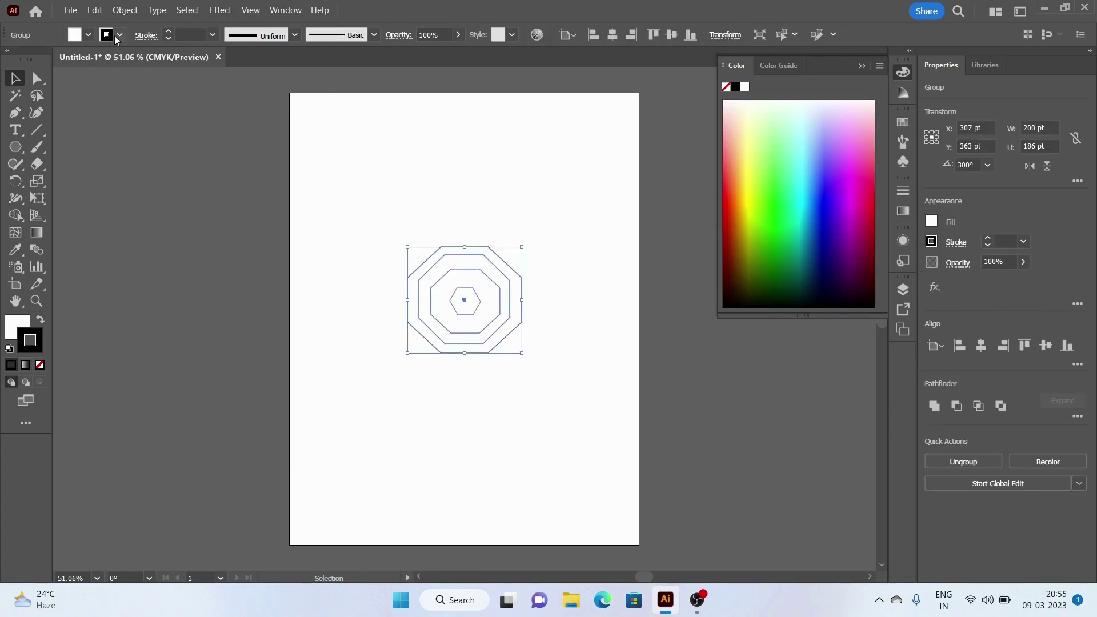
left_click(443, 218)
left_click(502, 255)
left_click(40, 365)
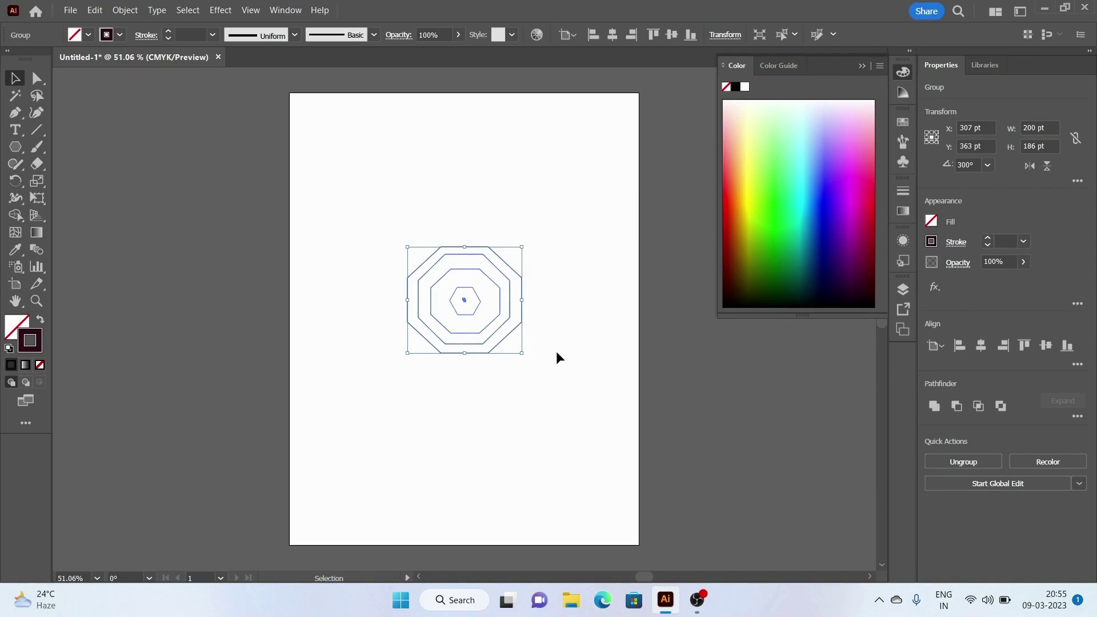
left_click(953, 460)
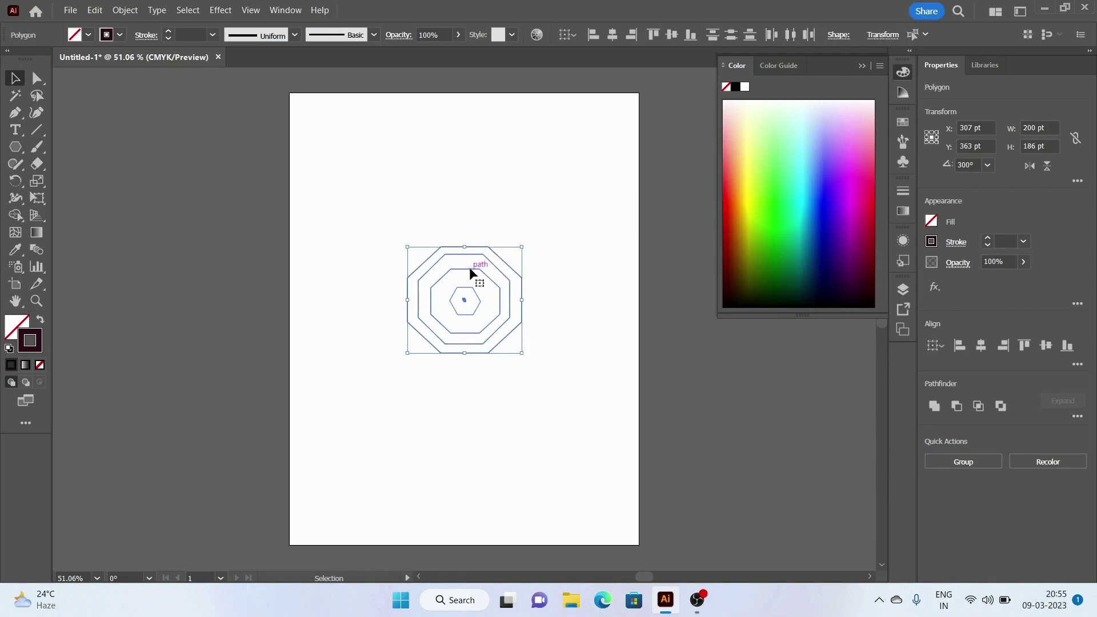
Step: Give the octagon outlines a bright red stroke and the central hexagon an olive green stroke
left_click(868, 236)
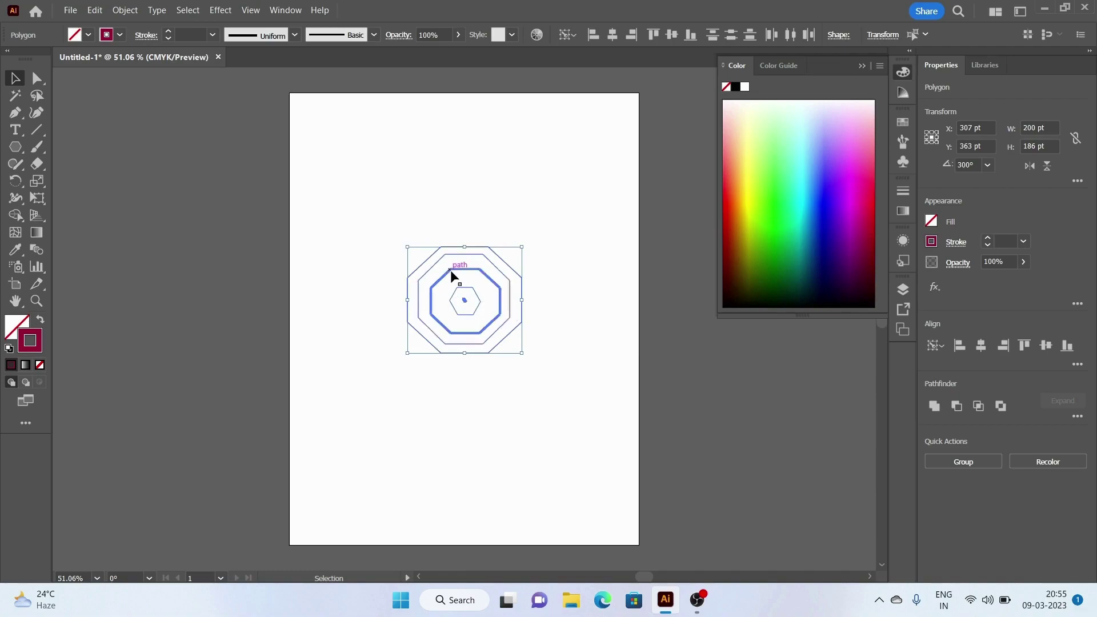
left_click(730, 258)
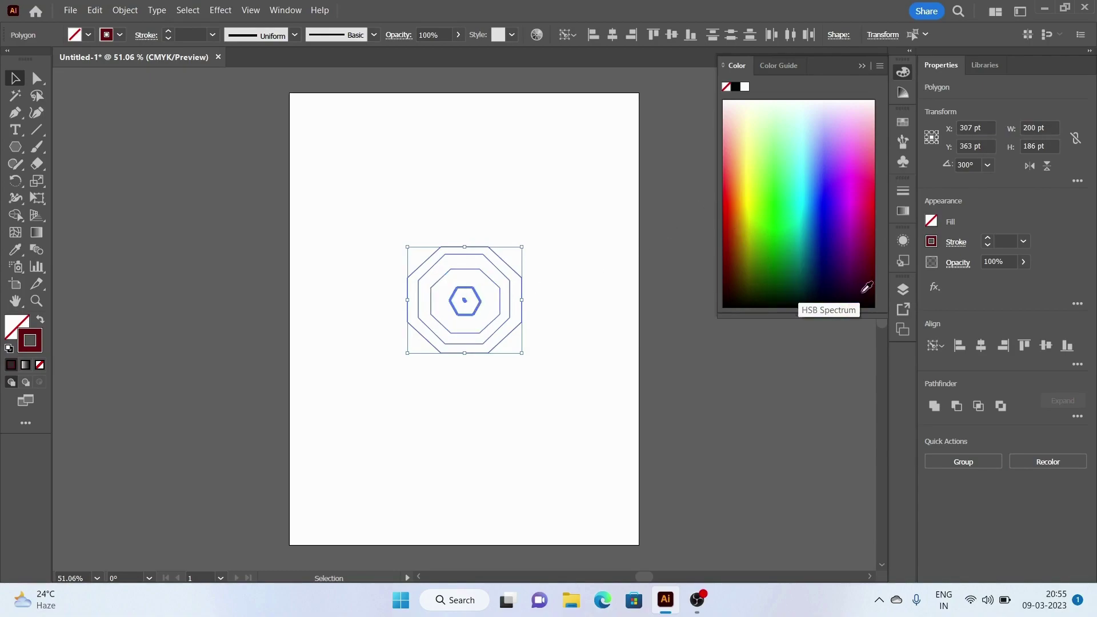
left_click(731, 200)
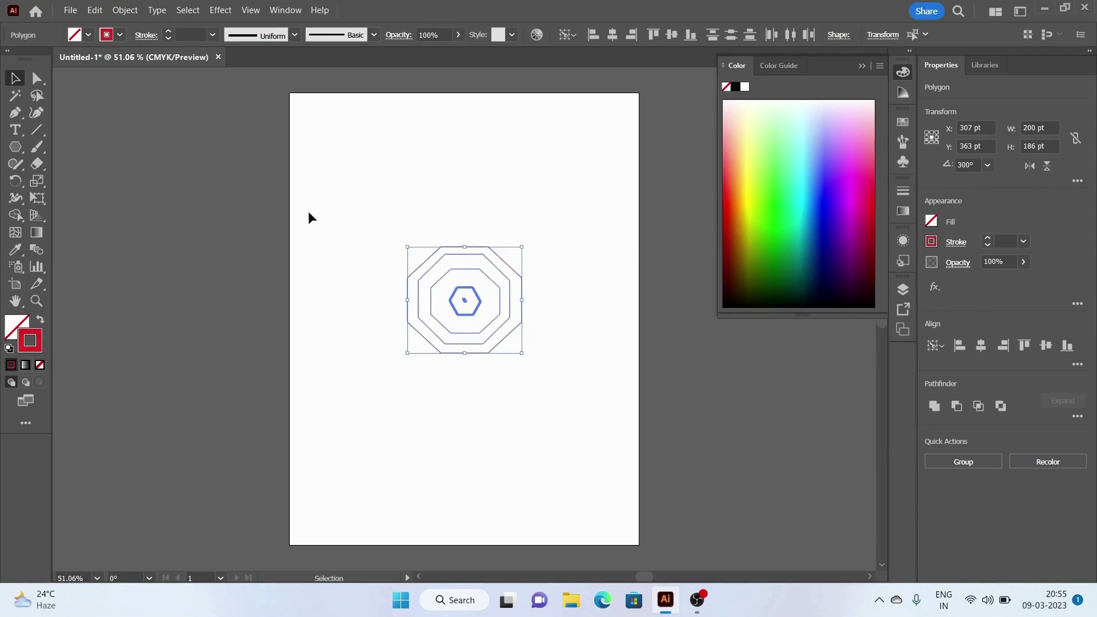
left_click(399, 242)
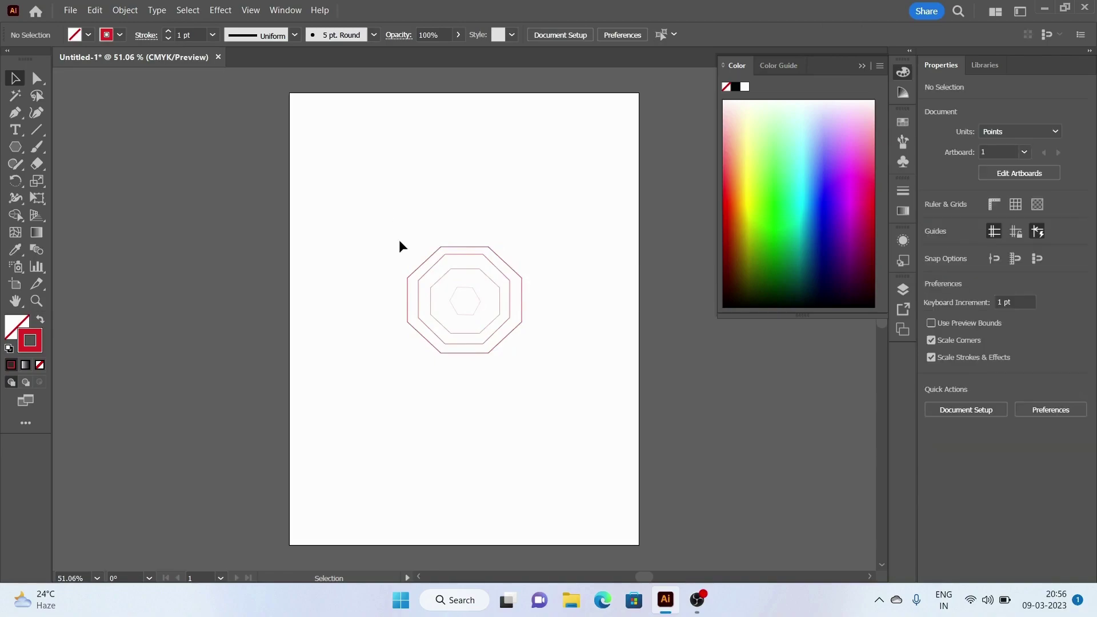
left_click(470, 293)
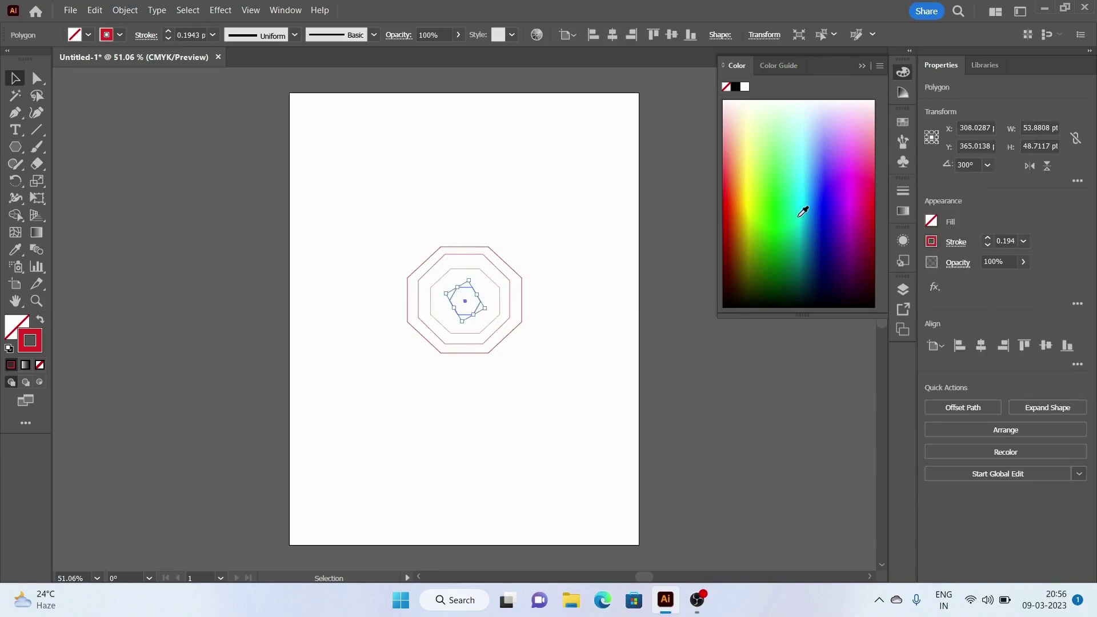
left_click(753, 230)
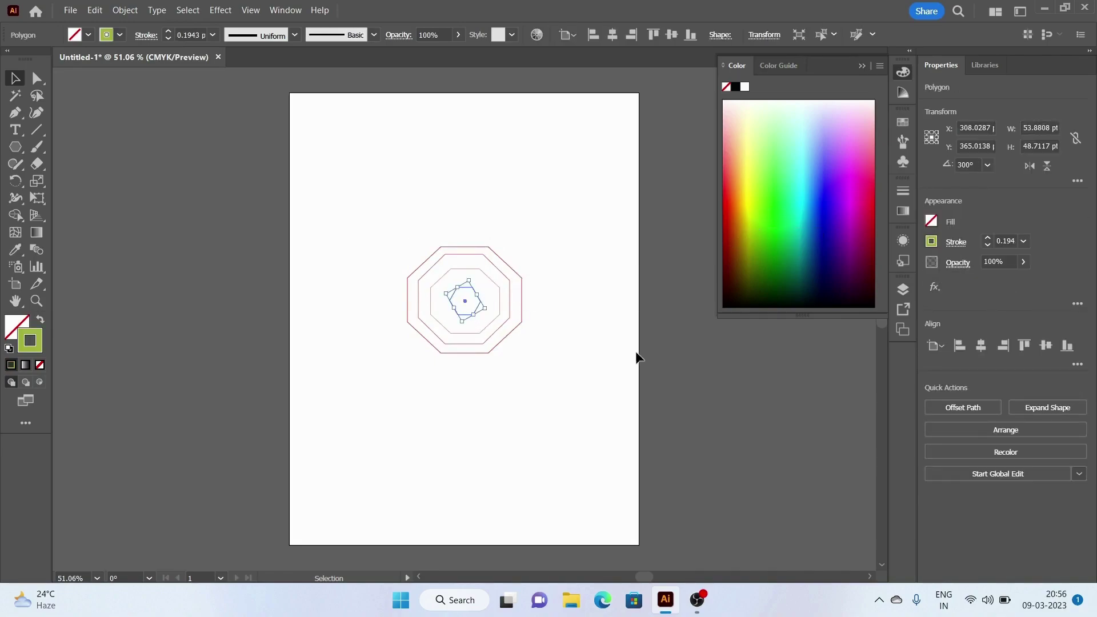
left_click(512, 439)
left_click_drag(372, 213, 567, 391)
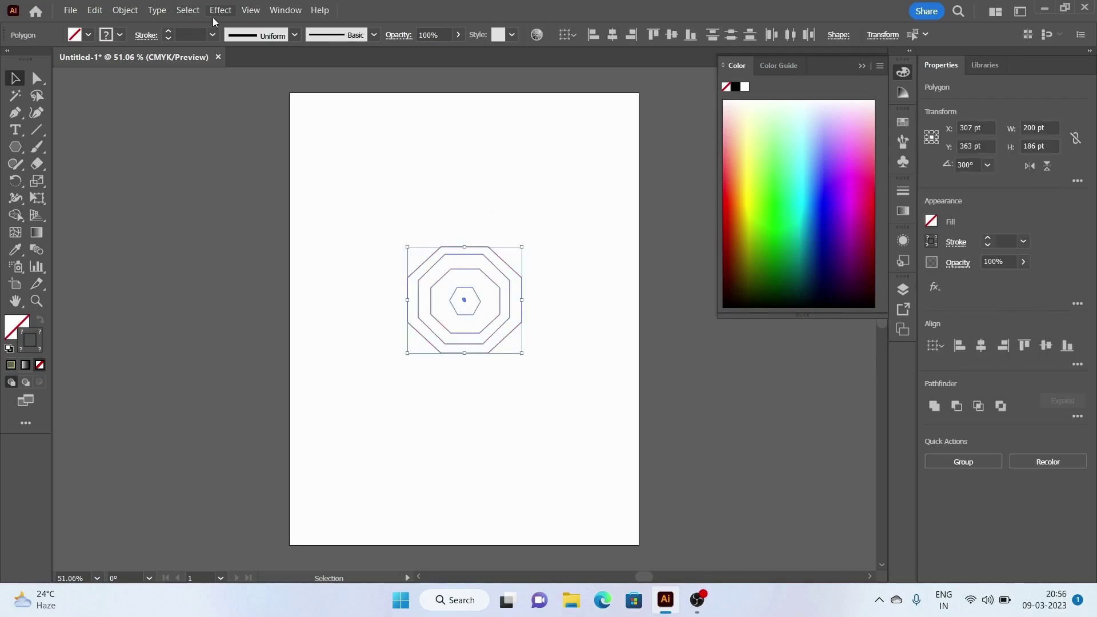
Step: Make the polygons a pattern swatch, then close Pattern Options and exit pattern editing
left_click(127, 10)
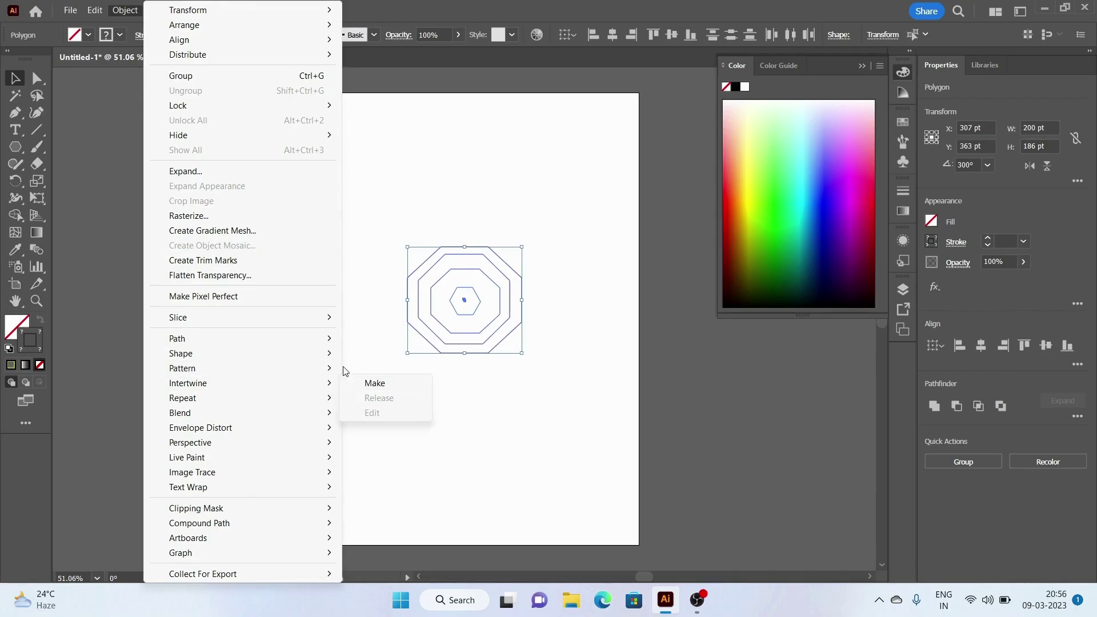
mouse_move(182, 368)
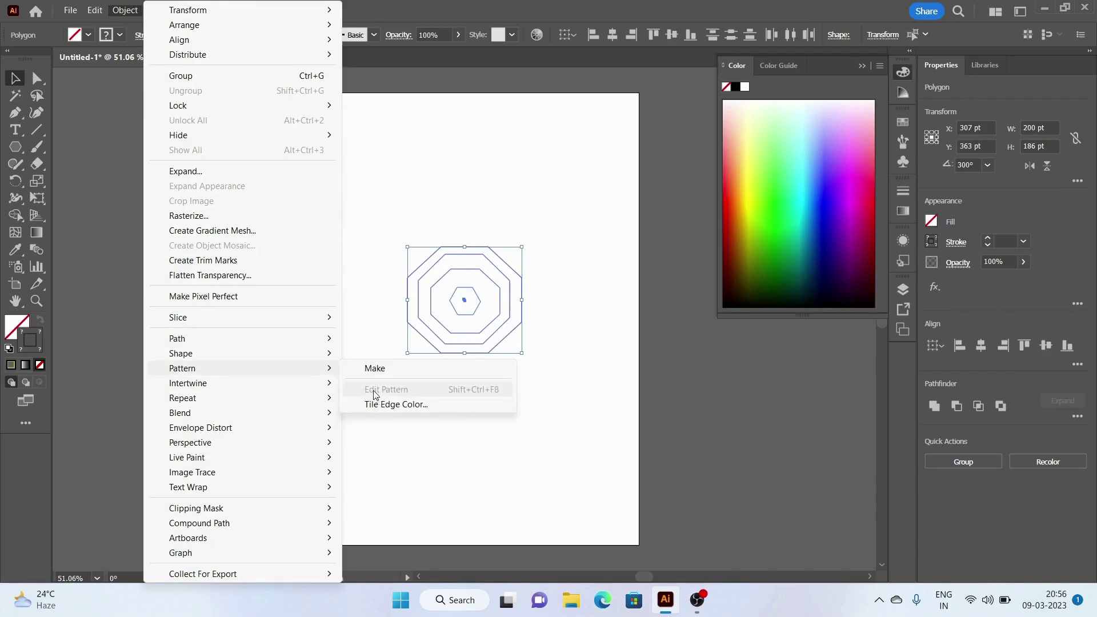
left_click(374, 369)
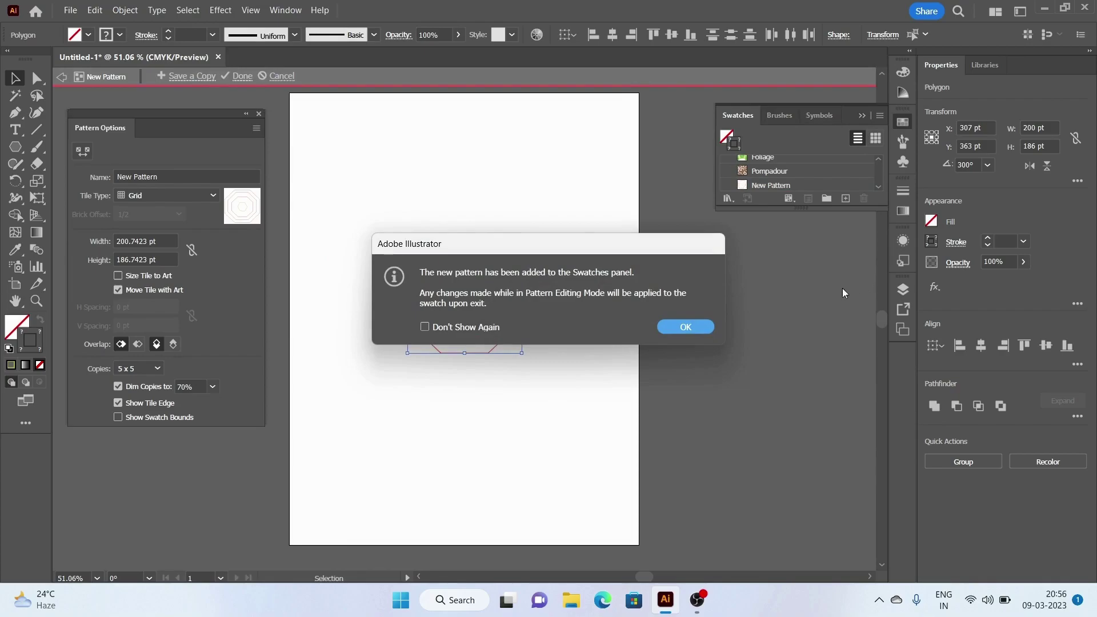
left_click(686, 327)
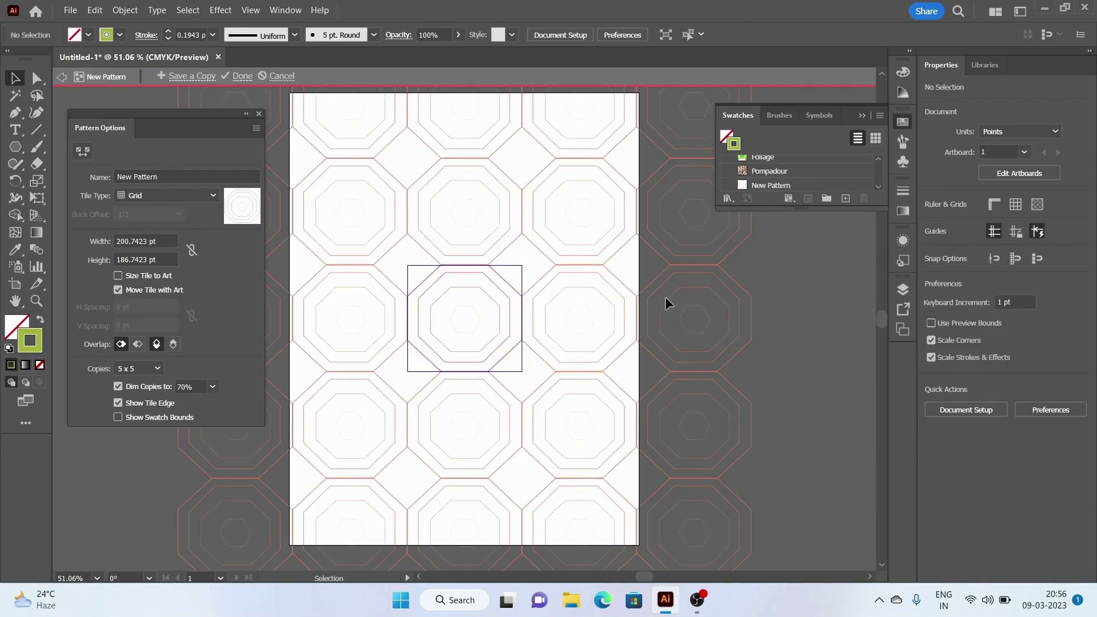
left_click(259, 114)
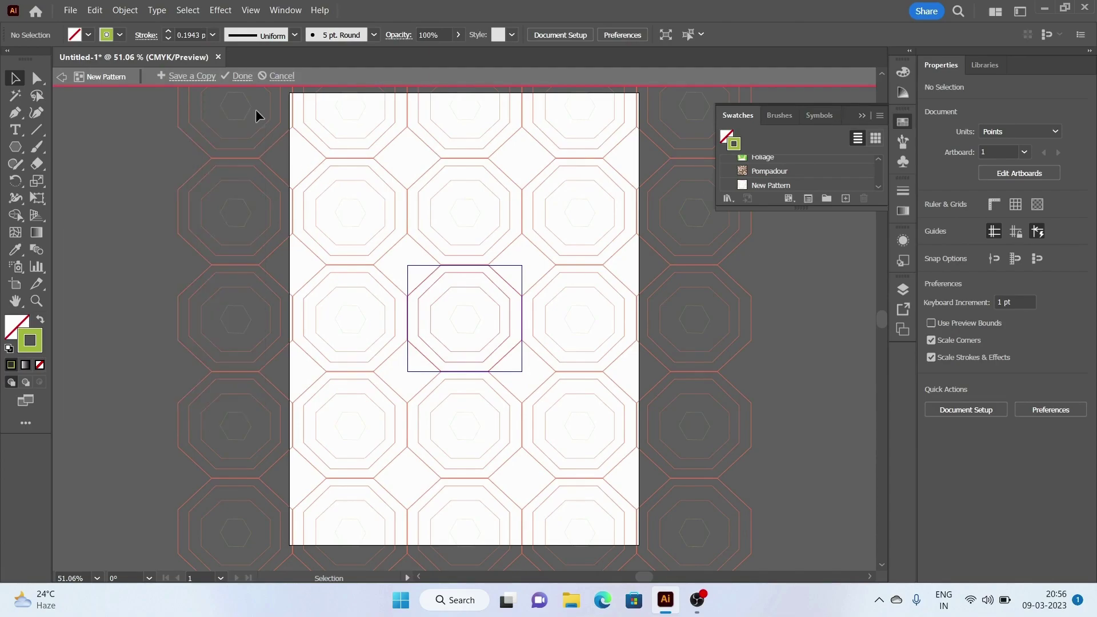
key("Escape")
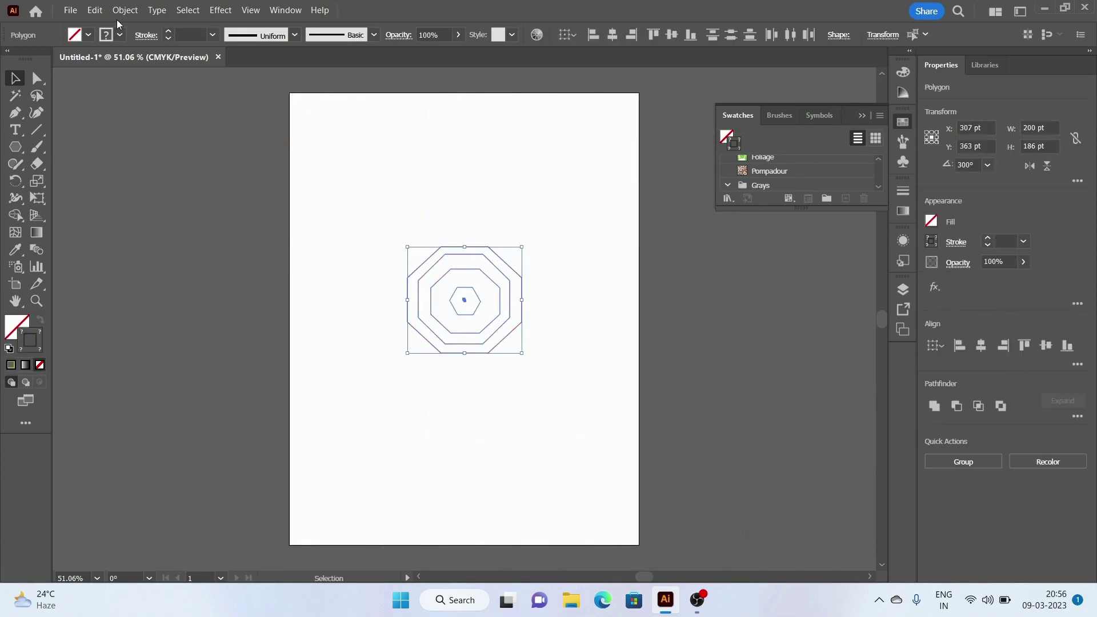
Step: Expand the polygon shapes and set Blend Options to Specified Steps with Align to Path
left_click(123, 9)
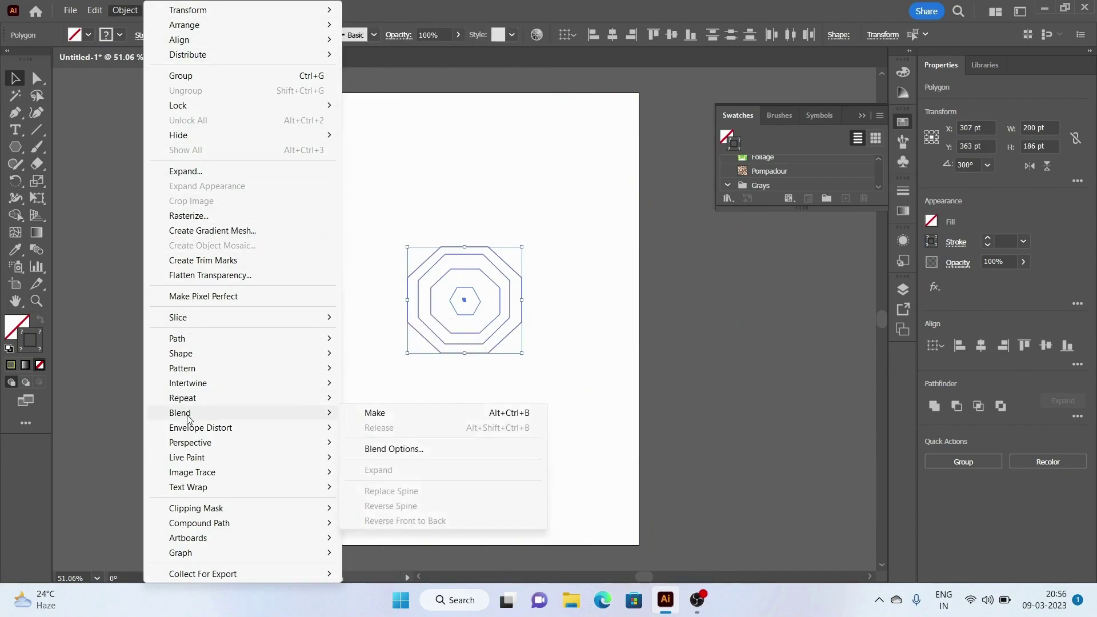
mouse_move(181, 353)
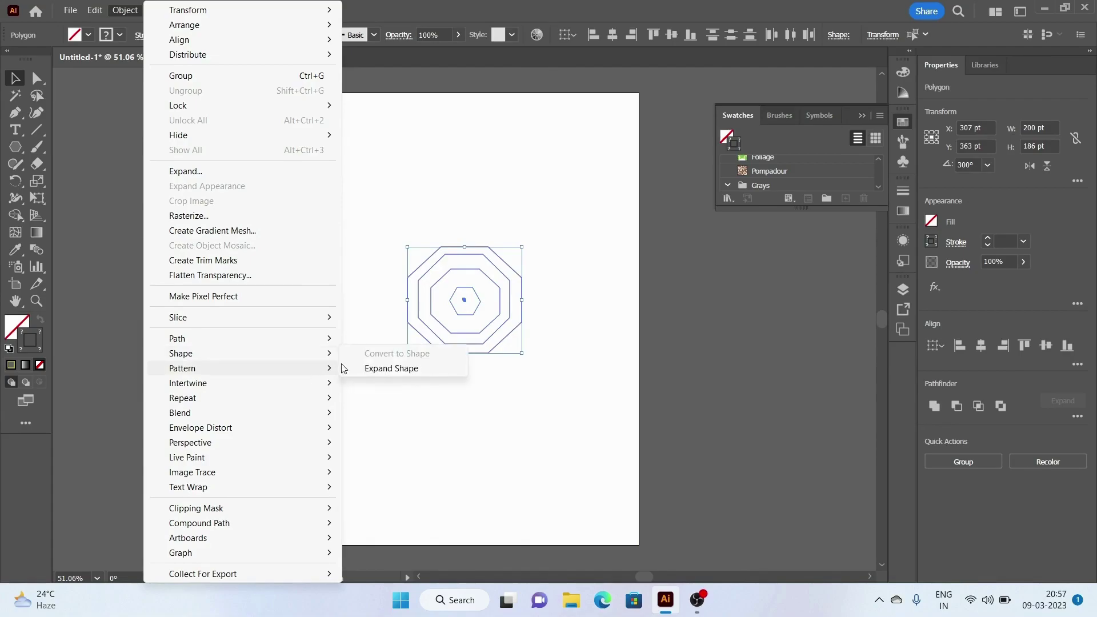
left_click(397, 369)
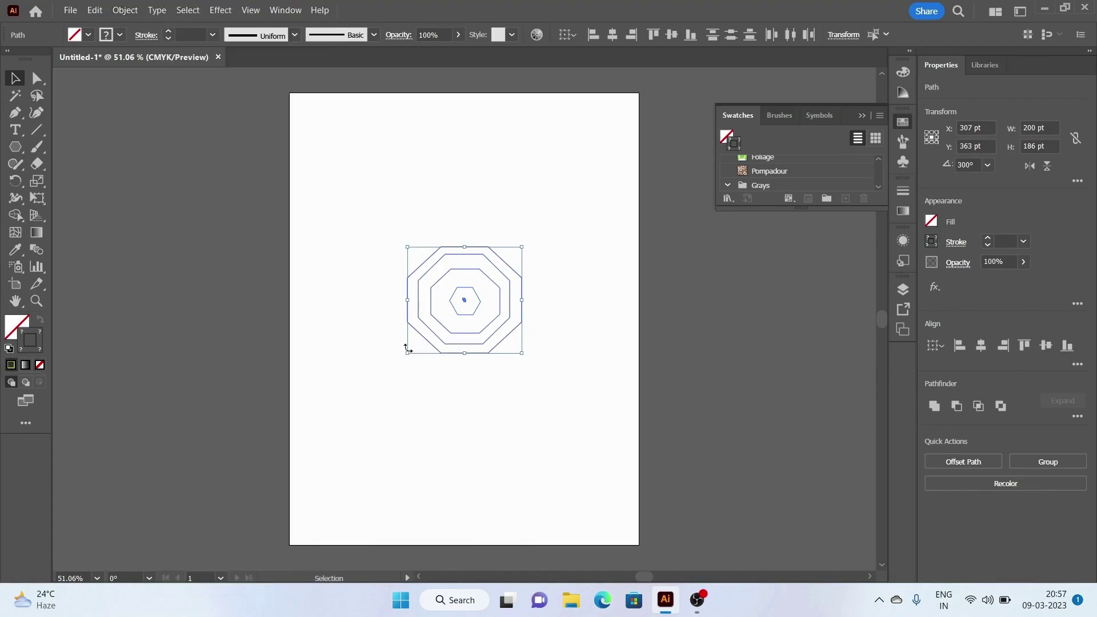
left_click(125, 9)
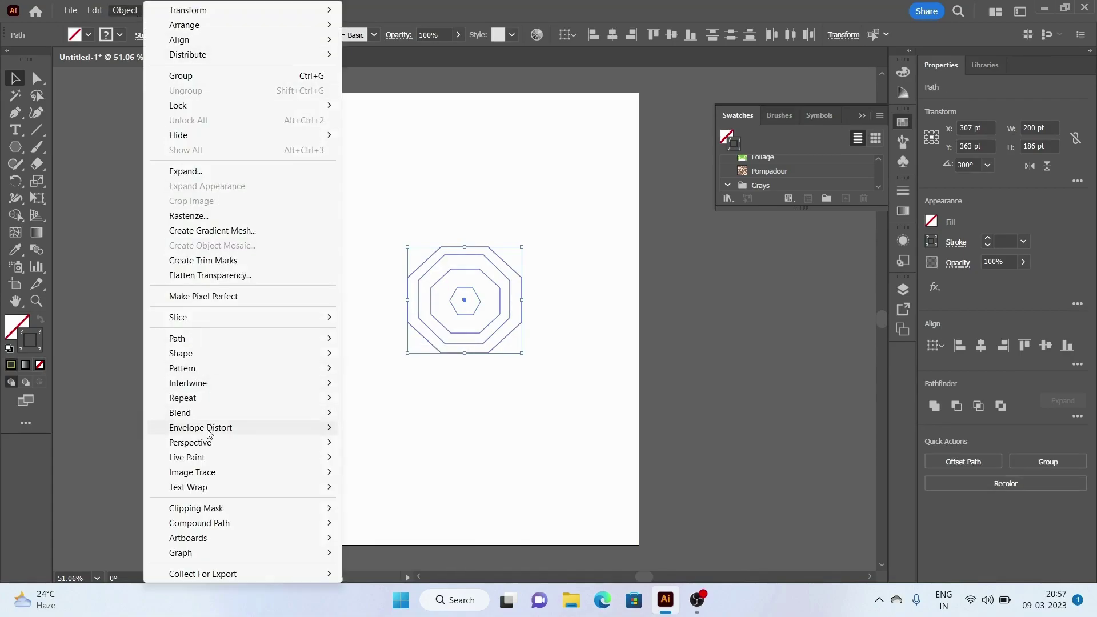
mouse_move(180, 413)
left_click(395, 450)
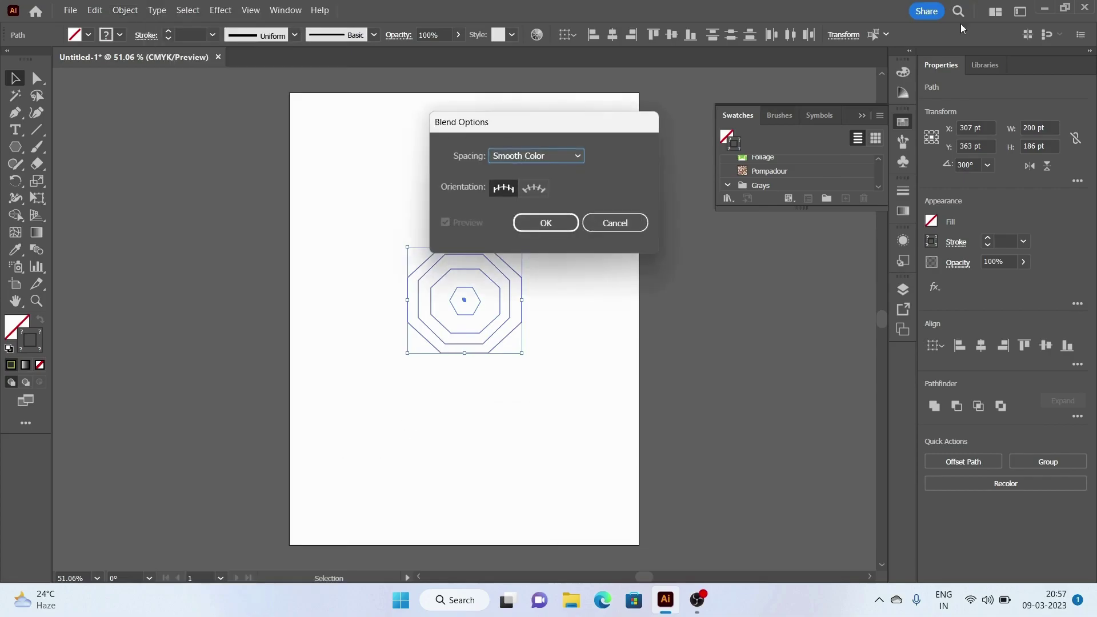
left_click(578, 155)
left_click(572, 184)
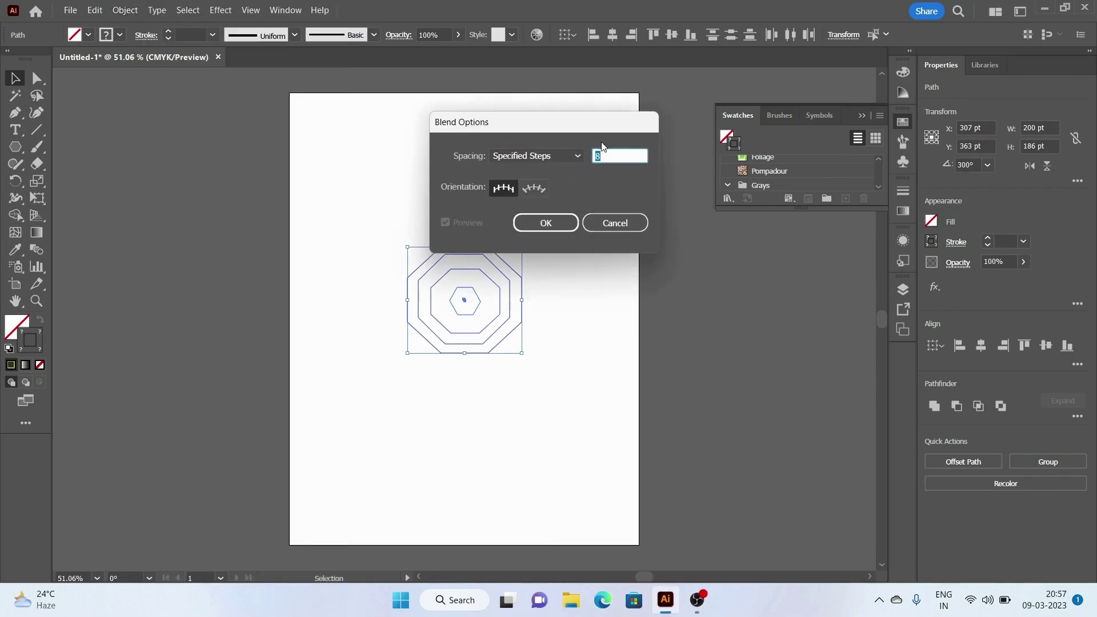
type("8")
left_click(533, 188)
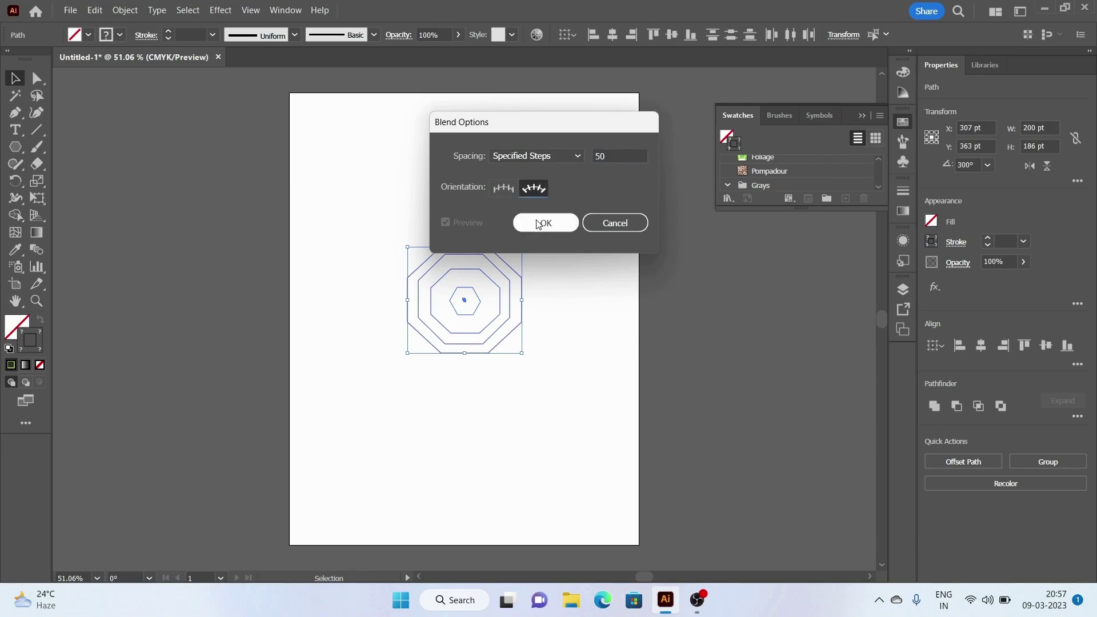
left_click(540, 222)
Step: Make the blend from the concentric octagons and select it
left_click(125, 9)
mouse_move(180, 413)
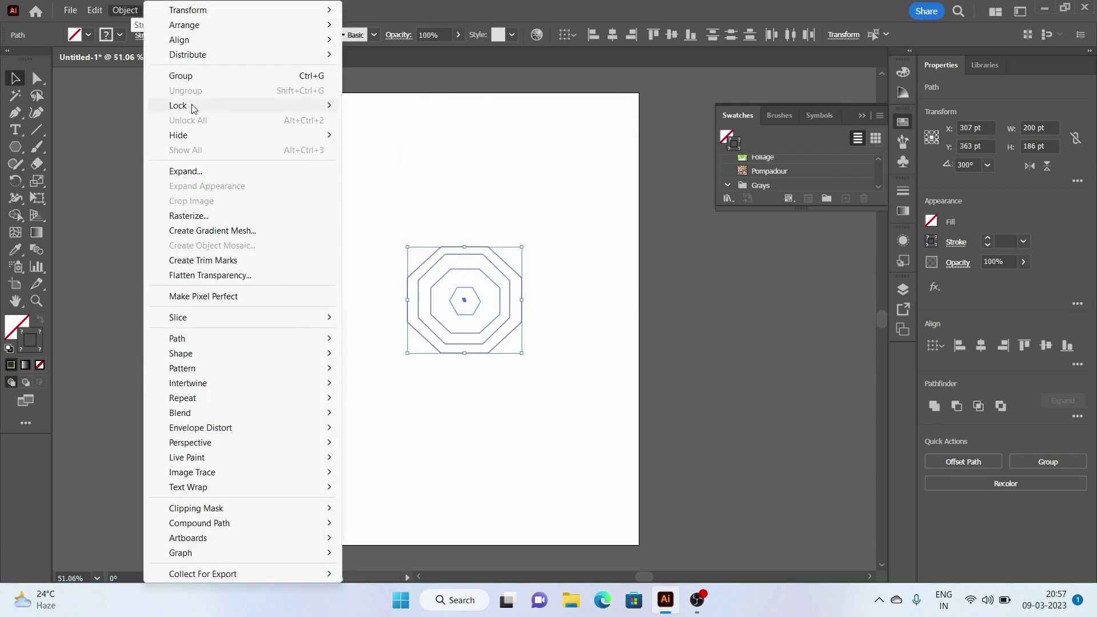
left_click(375, 413)
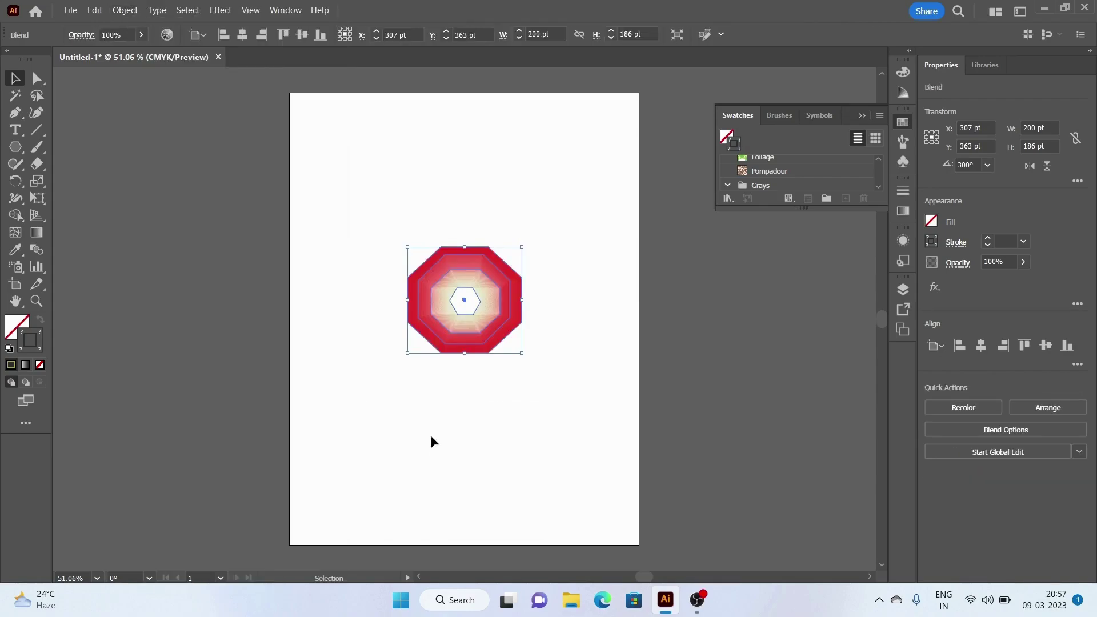
left_click(350, 417)
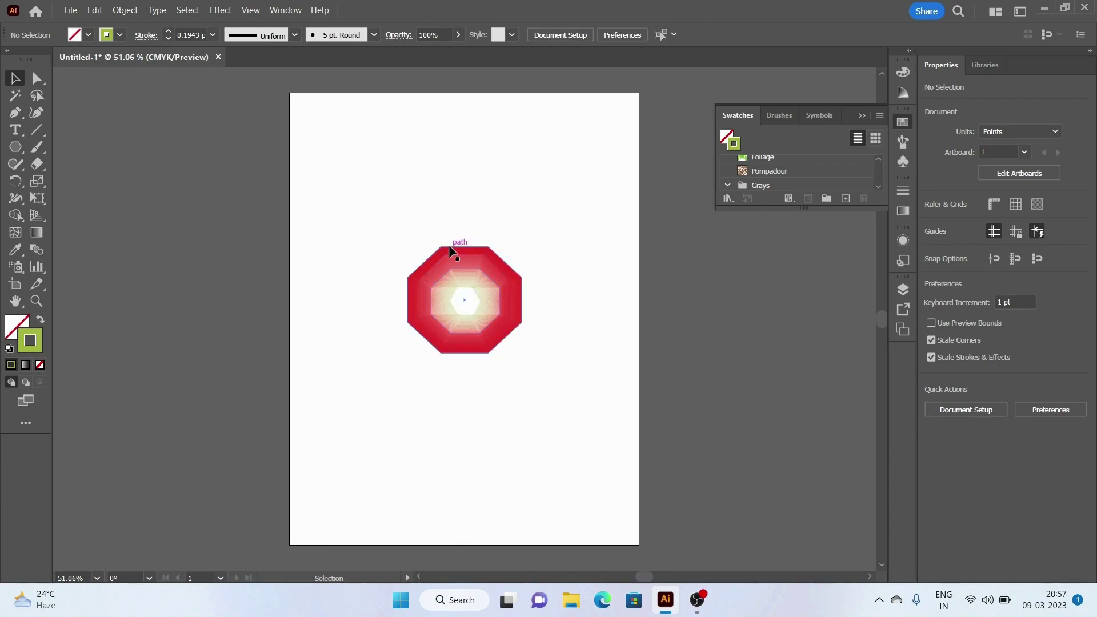
left_click_drag(389, 229, 560, 373)
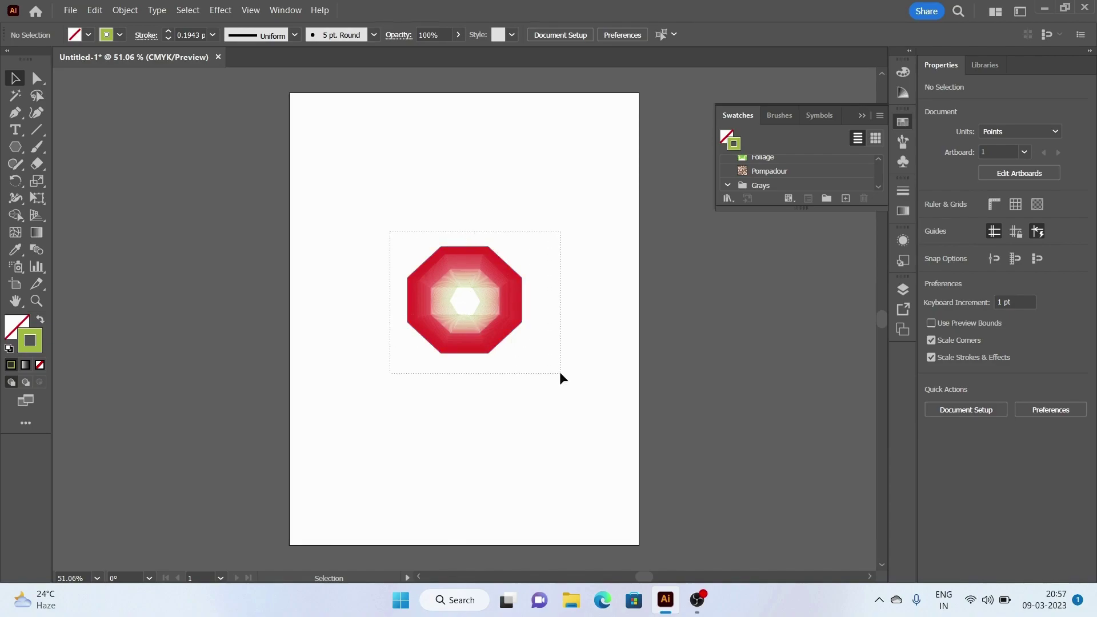
Step: Apply Pucker & Bloat at about 70% to turn the blended octagon into petals
left_click(222, 13)
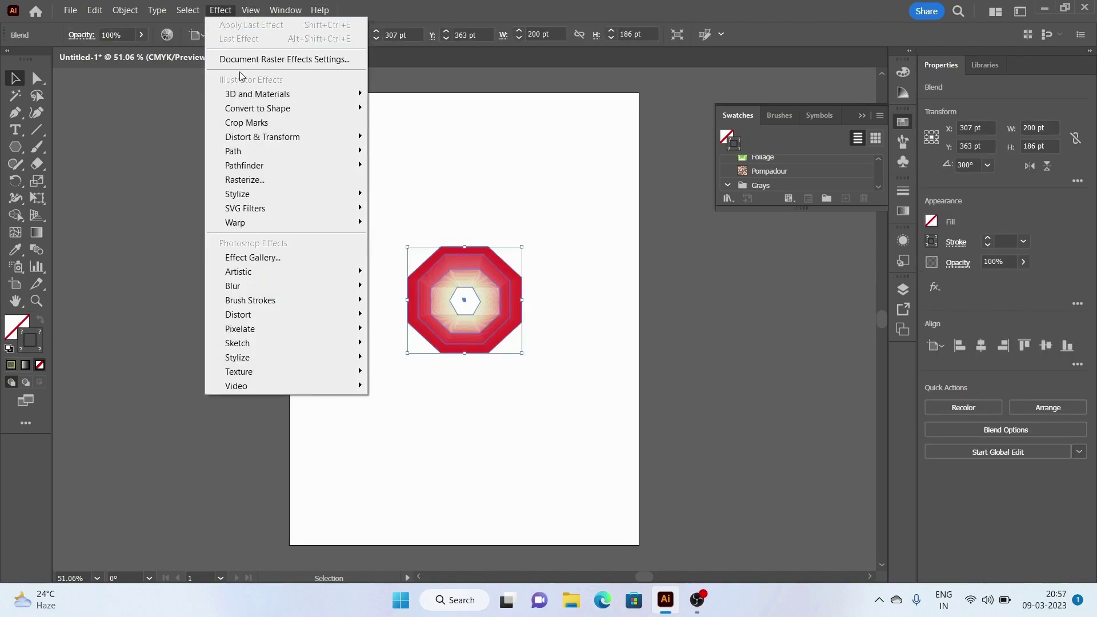
mouse_move(262, 138)
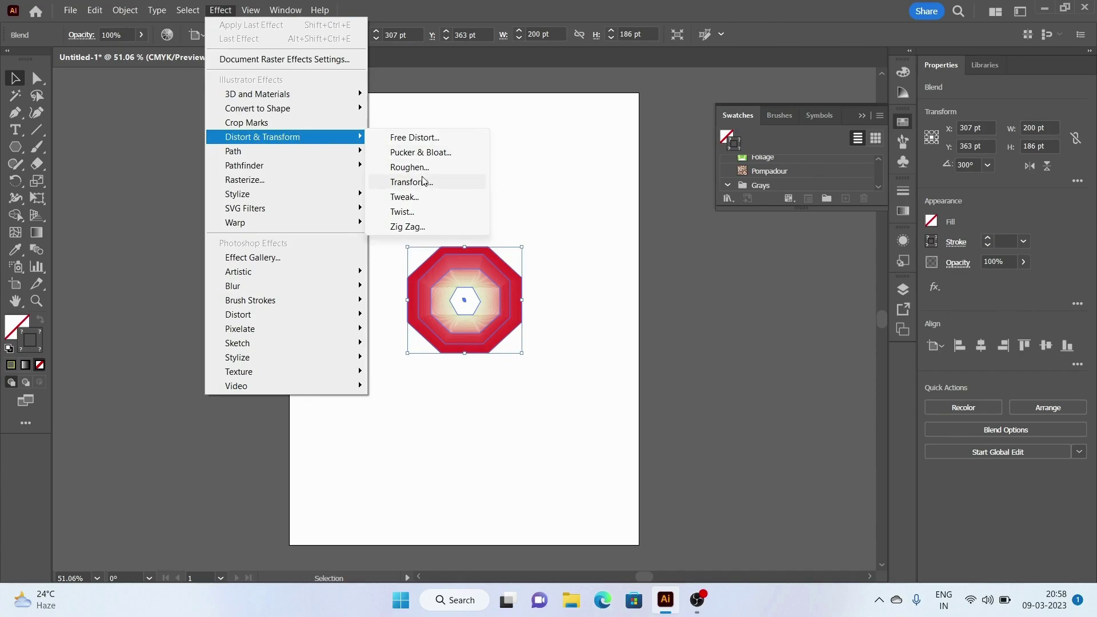
left_click(422, 154)
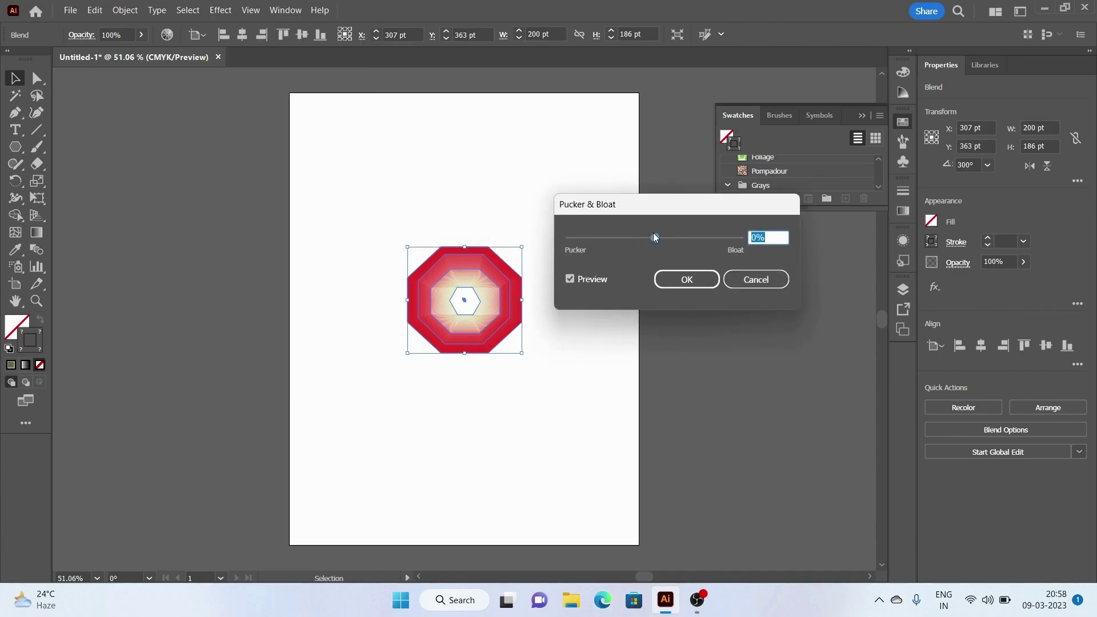
left_click_drag(658, 239, 715, 243)
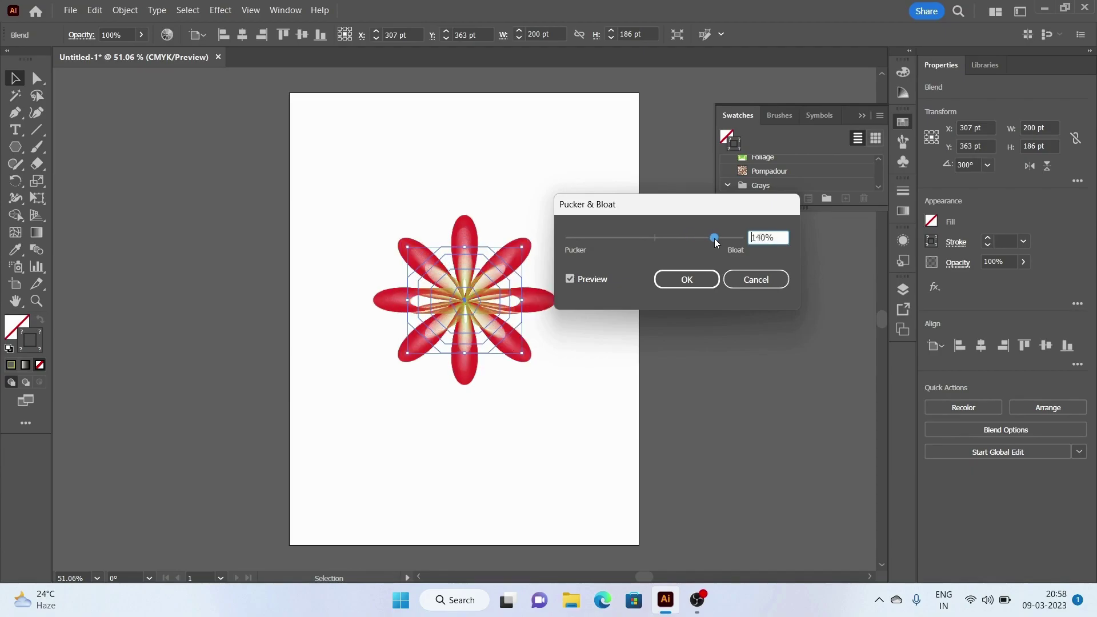
mouse_move(716, 243)
left_mouse_down()
mouse_move(611, 240)
mouse_move(686, 240)
left_mouse_up()
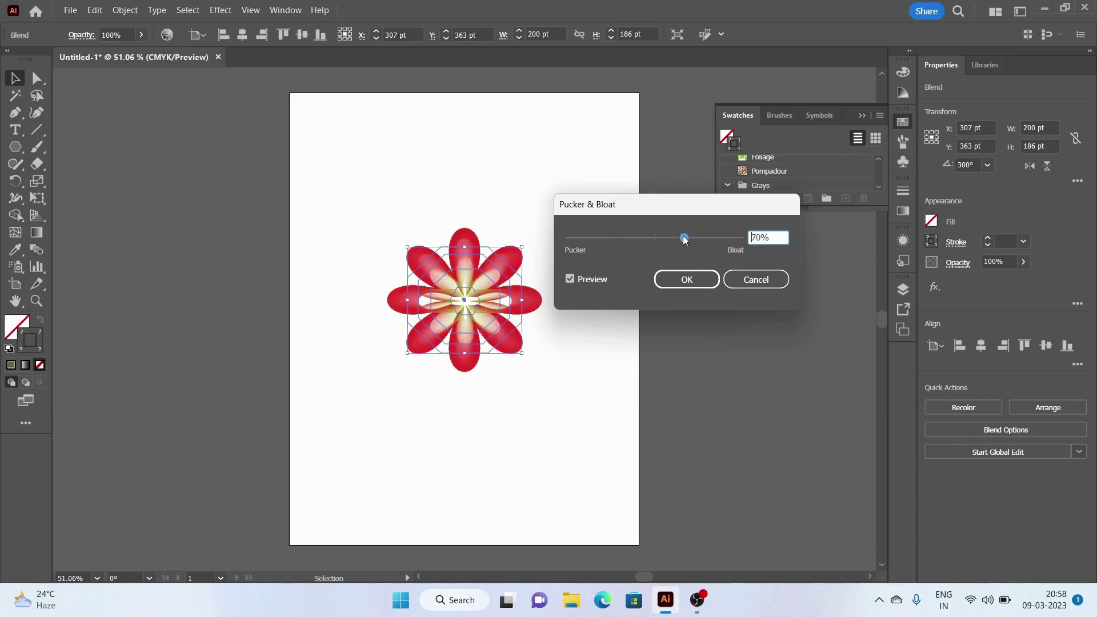
left_click(686, 282)
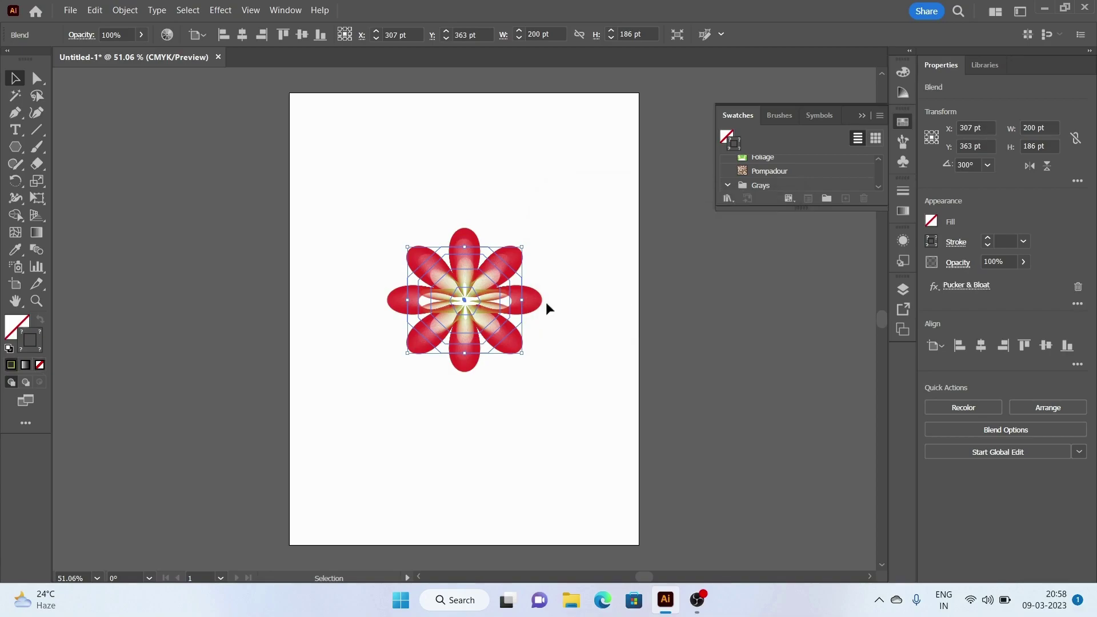
left_click(221, 10)
mouse_move(262, 137)
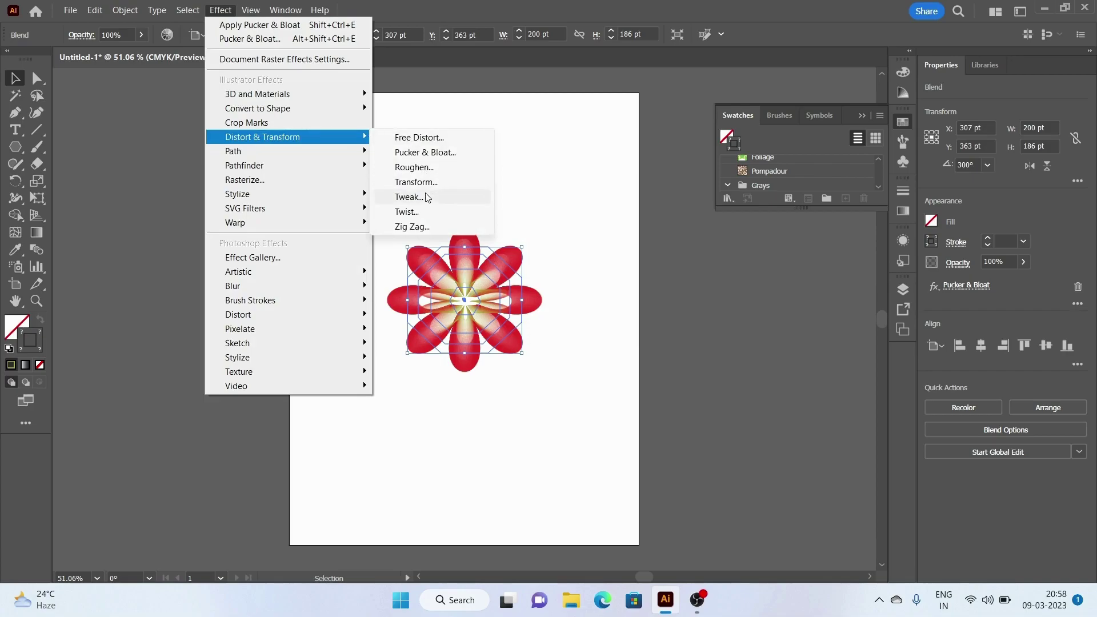
left_click(427, 197)
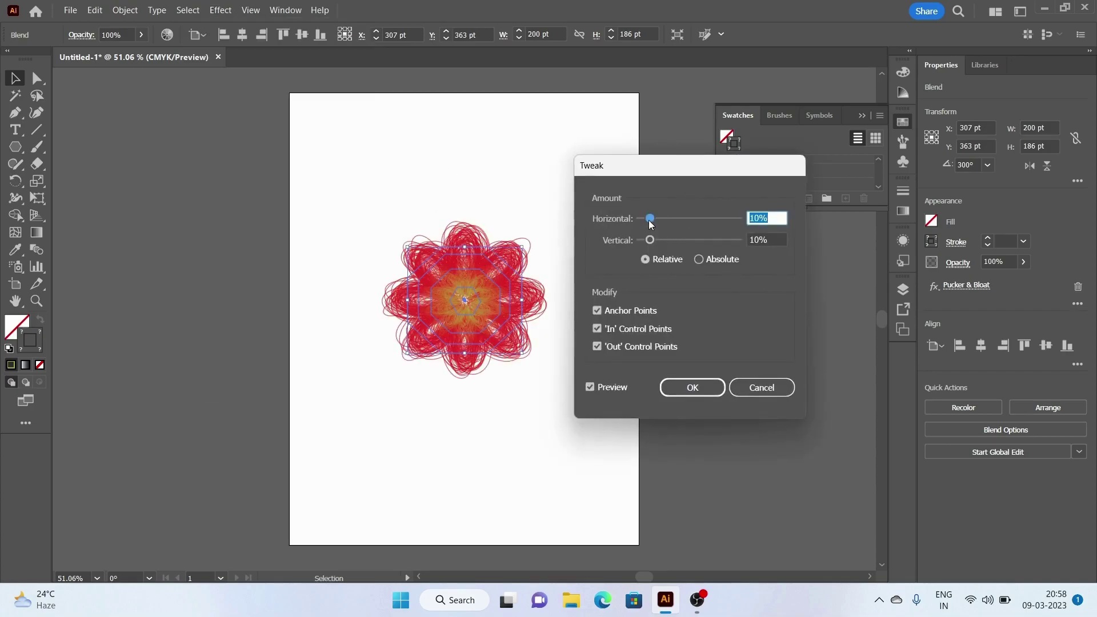
left_click(699, 259)
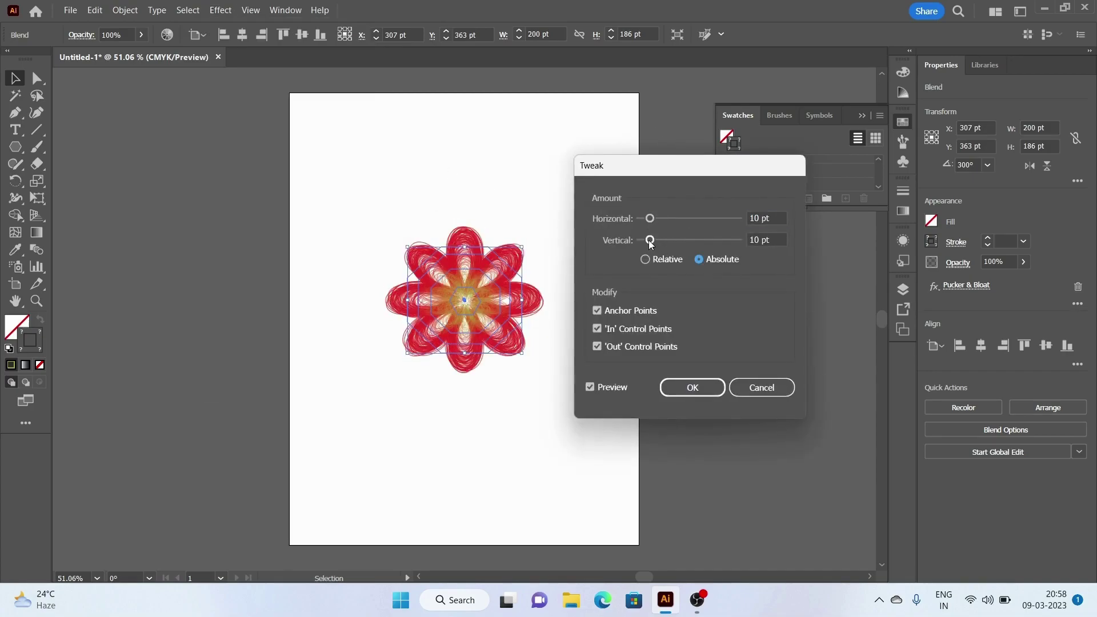
mouse_move(651, 243)
left_mouse_down()
mouse_move(676, 244)
mouse_move(641, 243)
mouse_move(693, 225)
mouse_move(656, 226)
left_mouse_up()
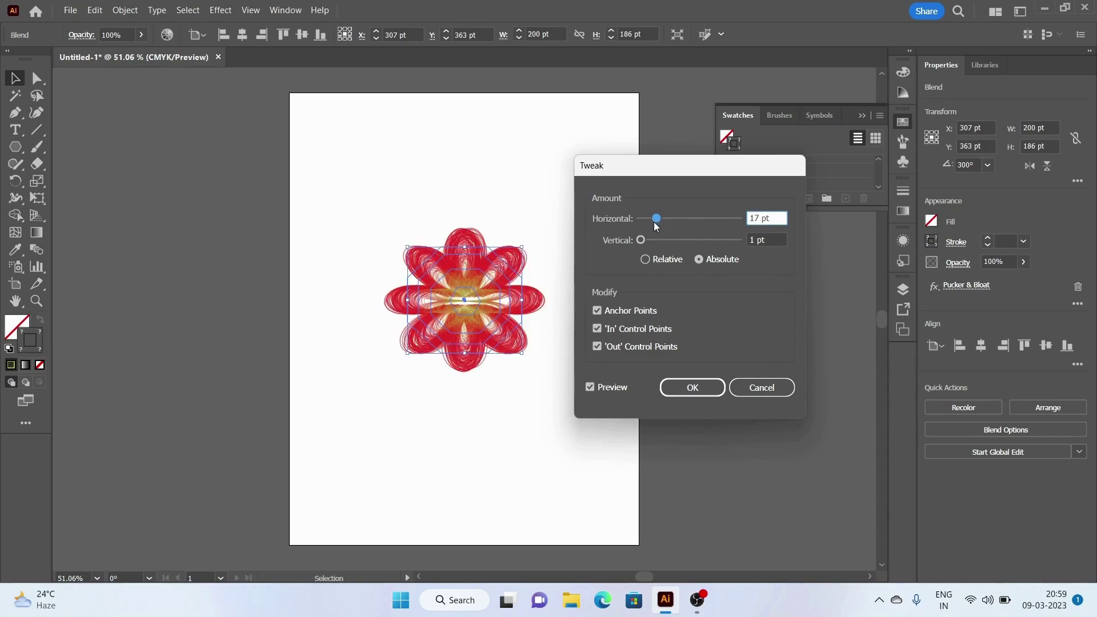
left_click(646, 260)
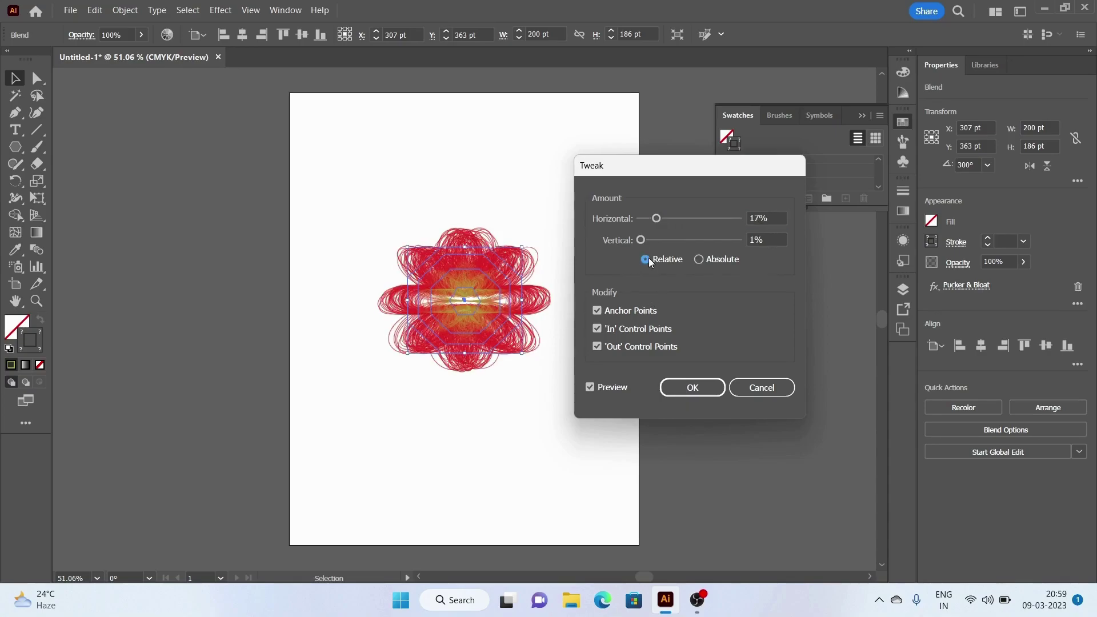
left_click(762, 388)
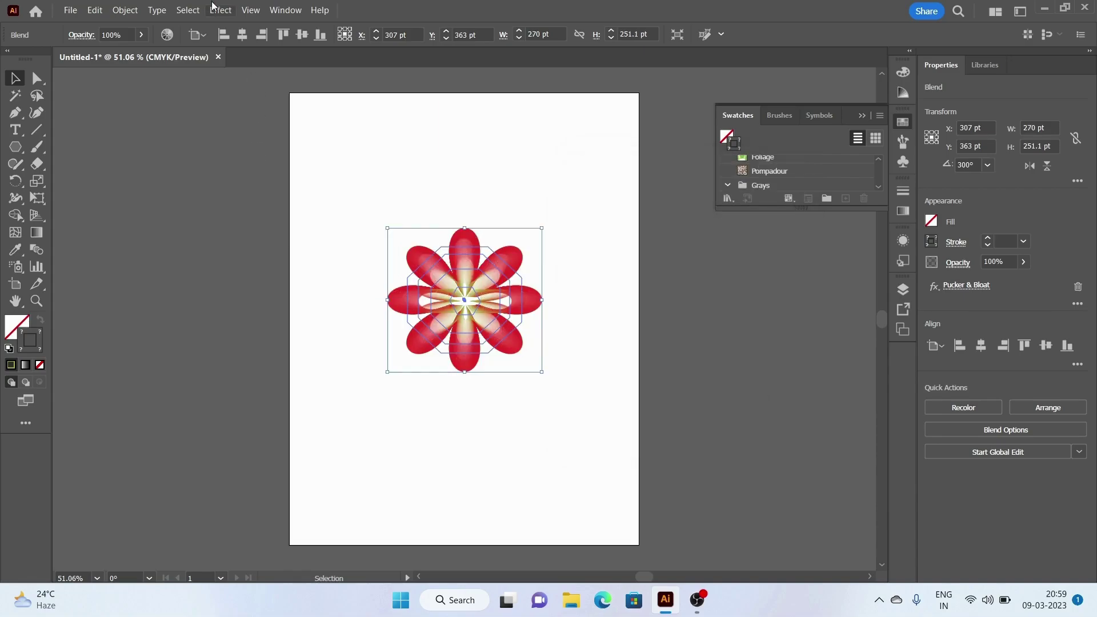
left_click(220, 11)
mouse_move(262, 137)
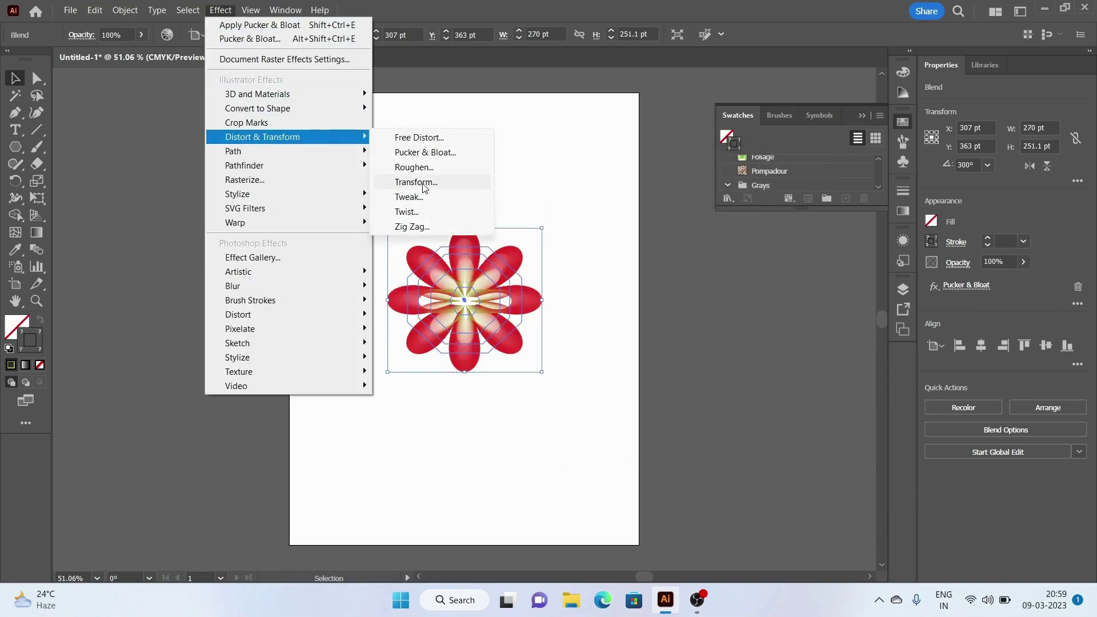
Step: Apply a 5° Twist to the flower, previewing it, then deselect it
left_click(406, 212)
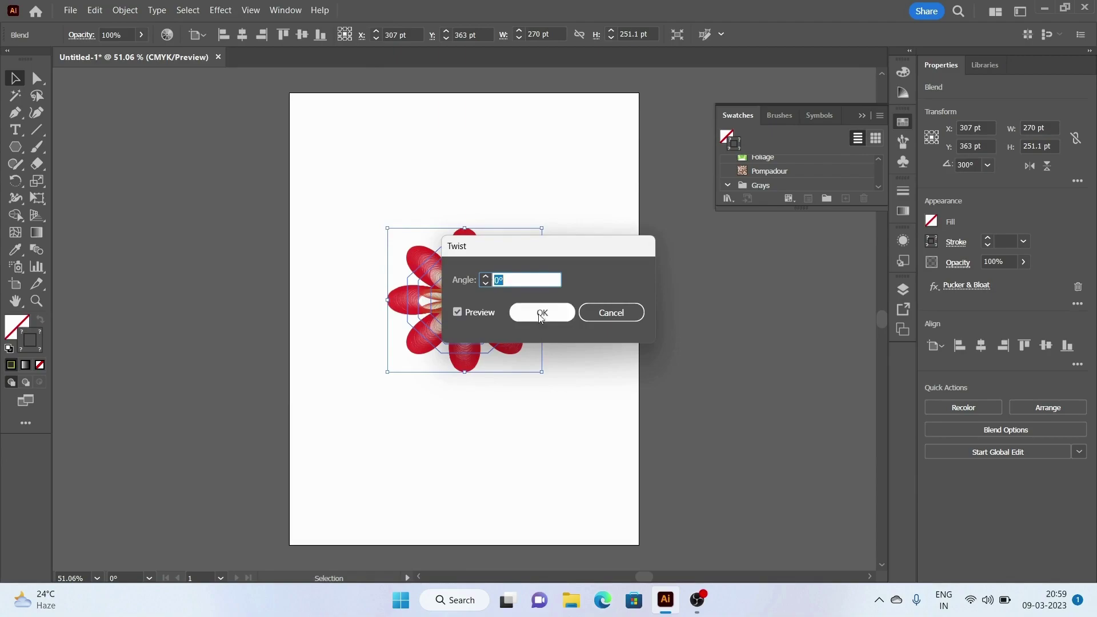
left_click(513, 279)
left_click_drag(537, 247, 652, 228)
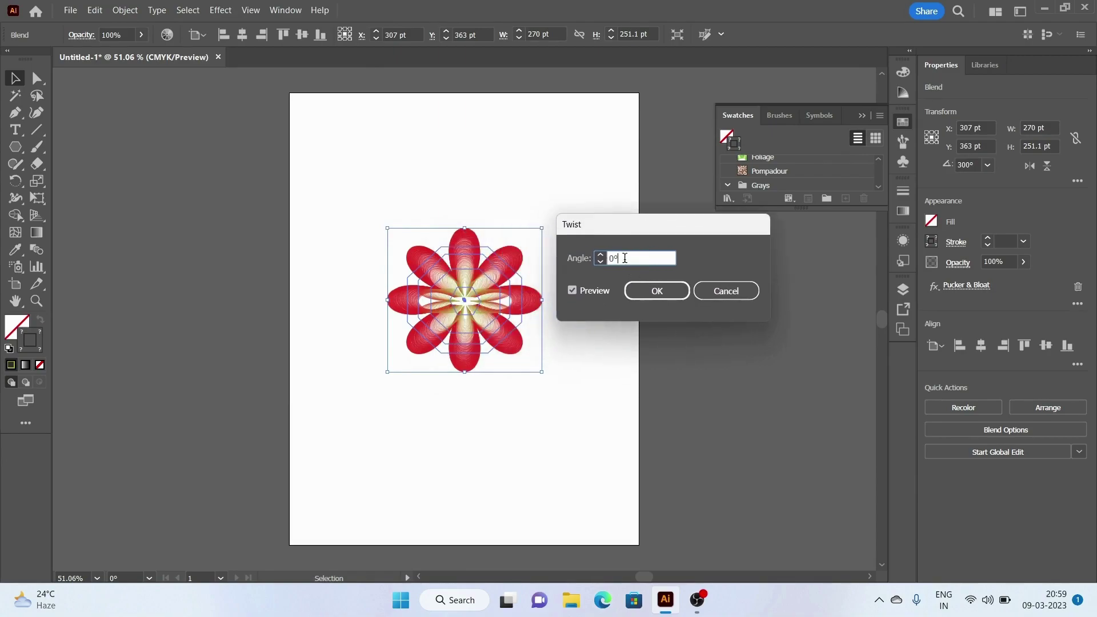
type("5")
left_click(636, 286)
left_click(512, 392)
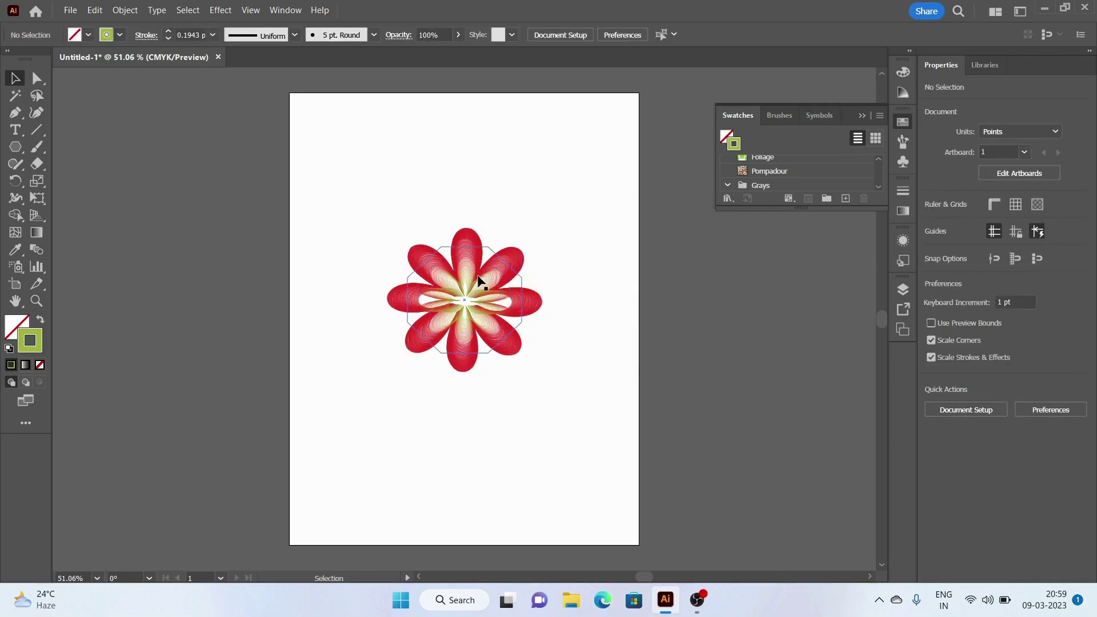
left_click(466, 270)
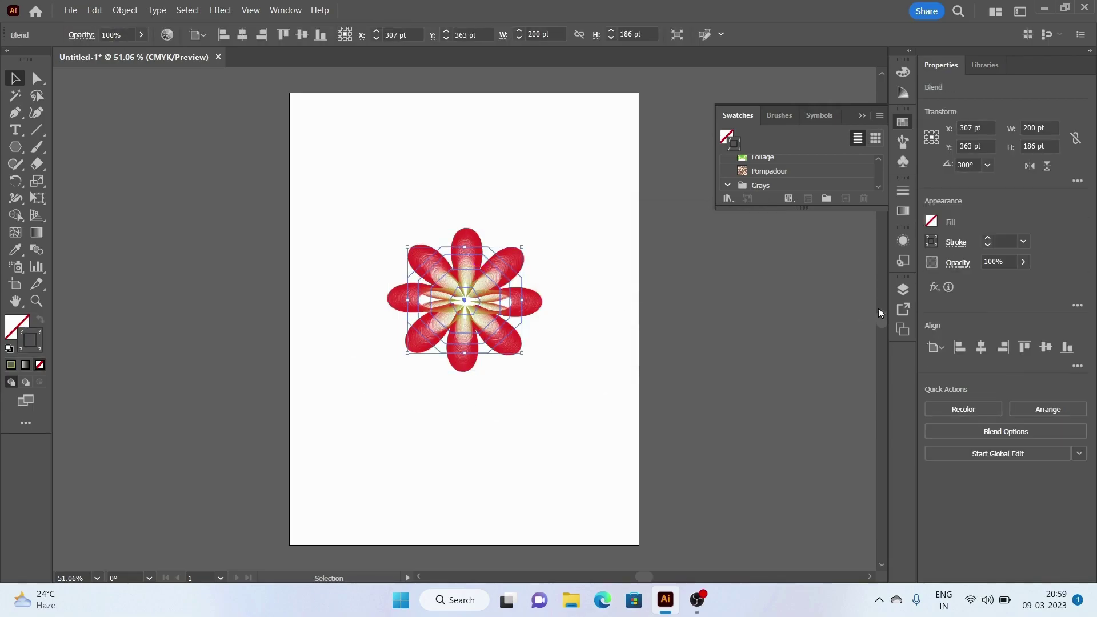
left_click(555, 393)
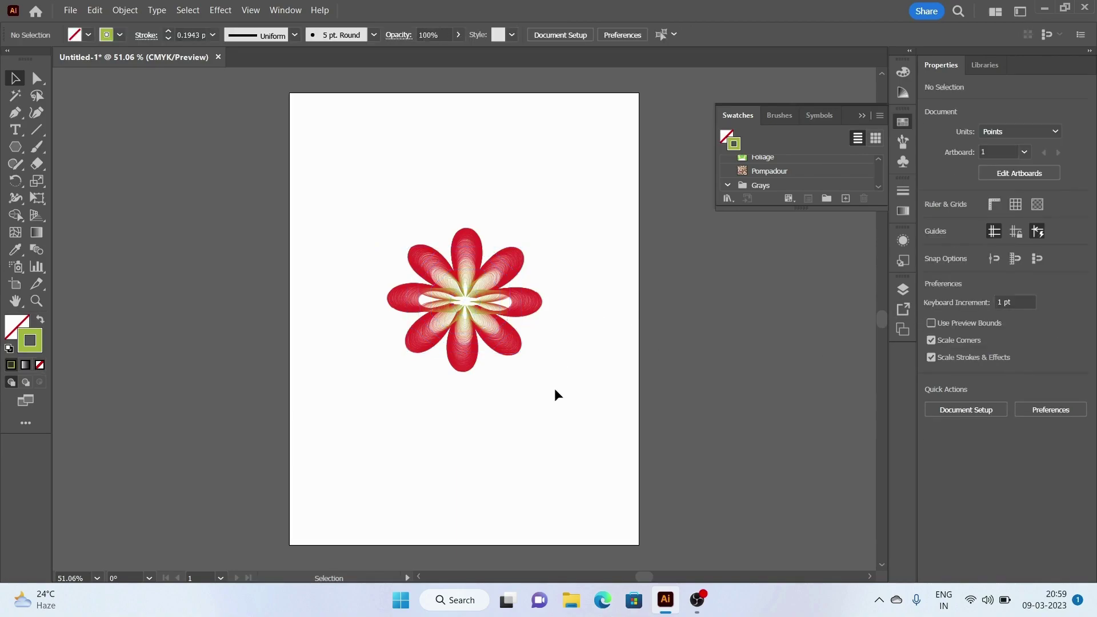
Step: Draw a large circle with the Ellipse tool and centre it horizontally
left_click(15, 147)
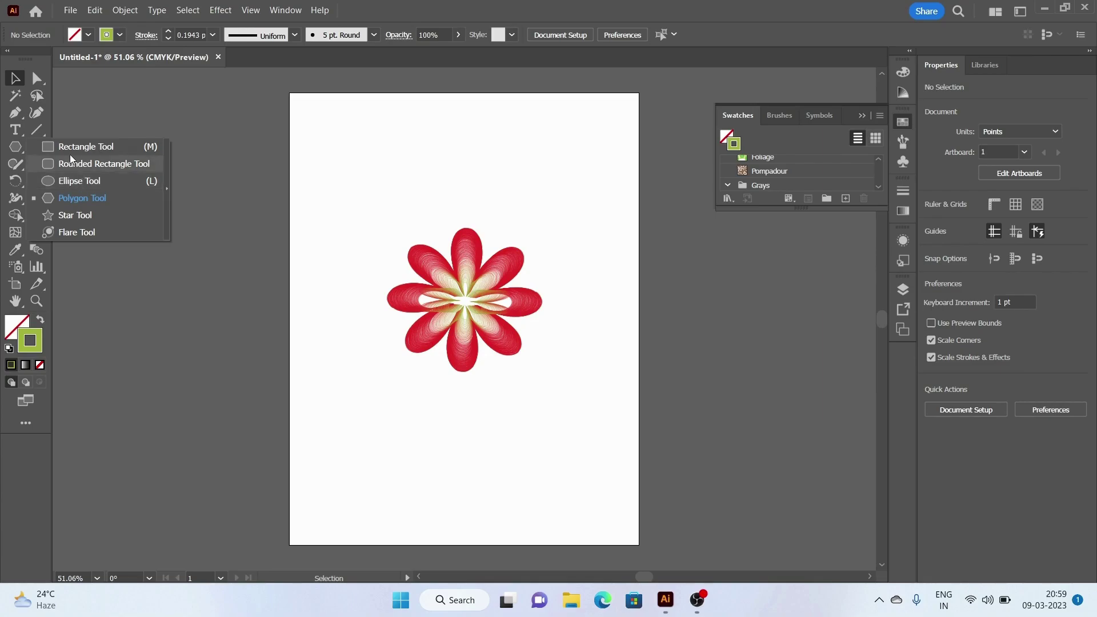
left_click(49, 180)
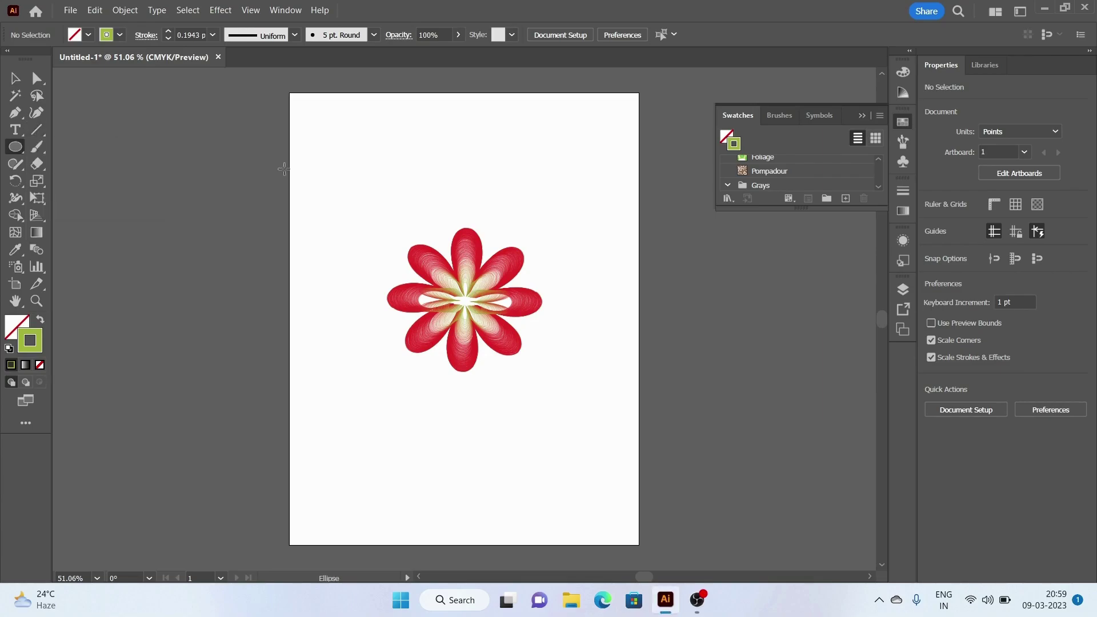
mouse_move(381, 178)
left_mouse_down()
mouse_move(612, 431)
mouse_move(628, 432)
left_mouse_up()
left_click(612, 35)
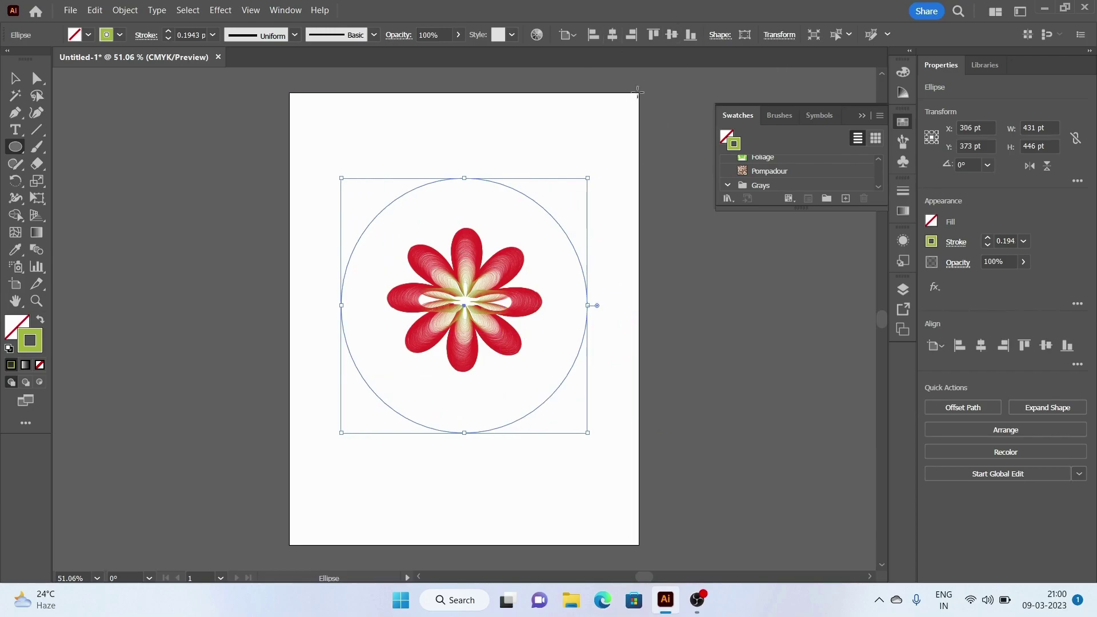
Step: Remove the circle's stroke, fill it bright green and send it to back
left_click(903, 72)
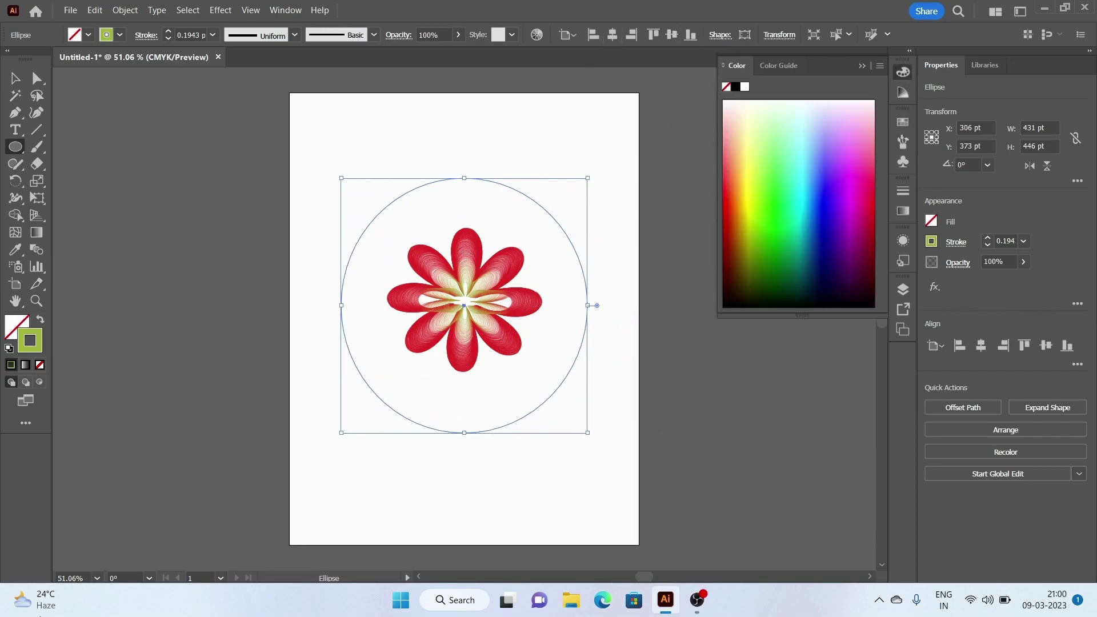
left_click(17, 323)
left_click(42, 347)
left_click(41, 366)
left_click(17, 325)
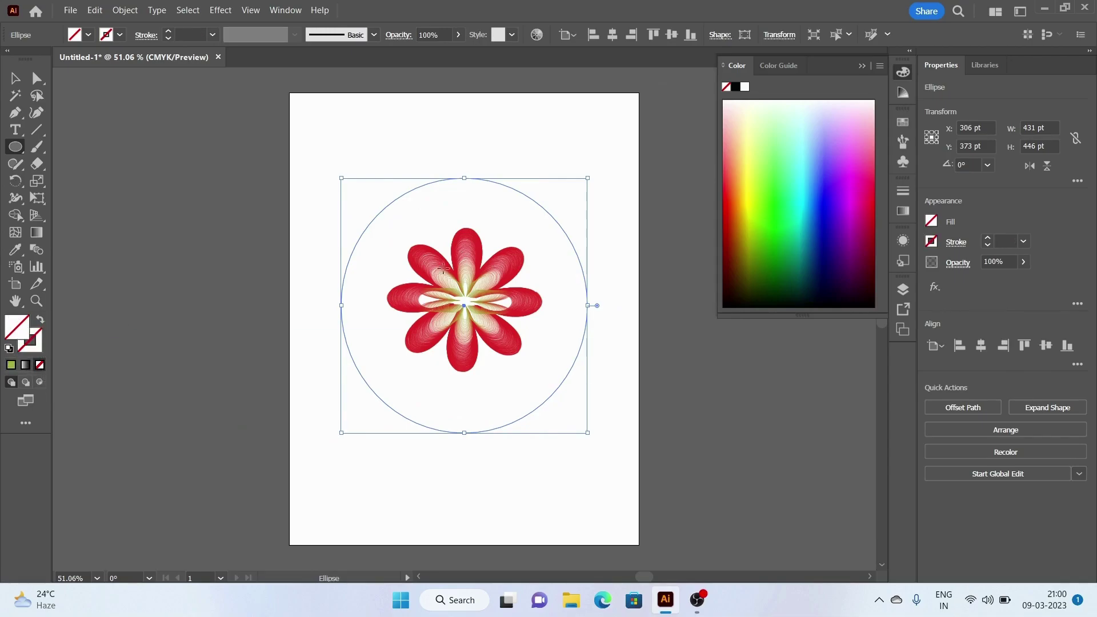
left_click(782, 229)
left_click(972, 430)
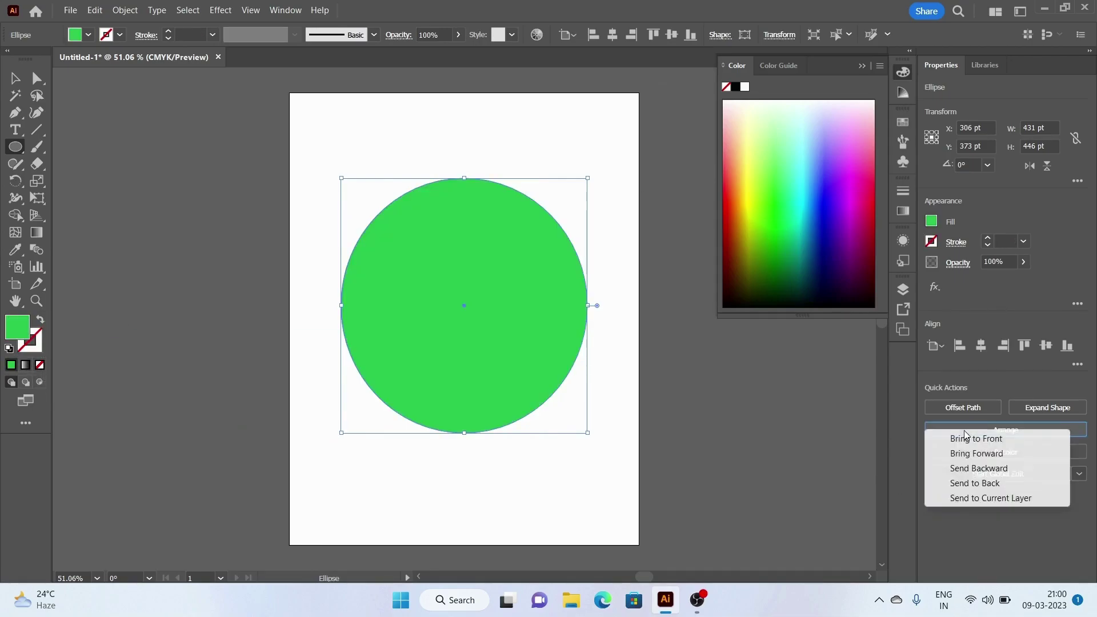
left_click(970, 486)
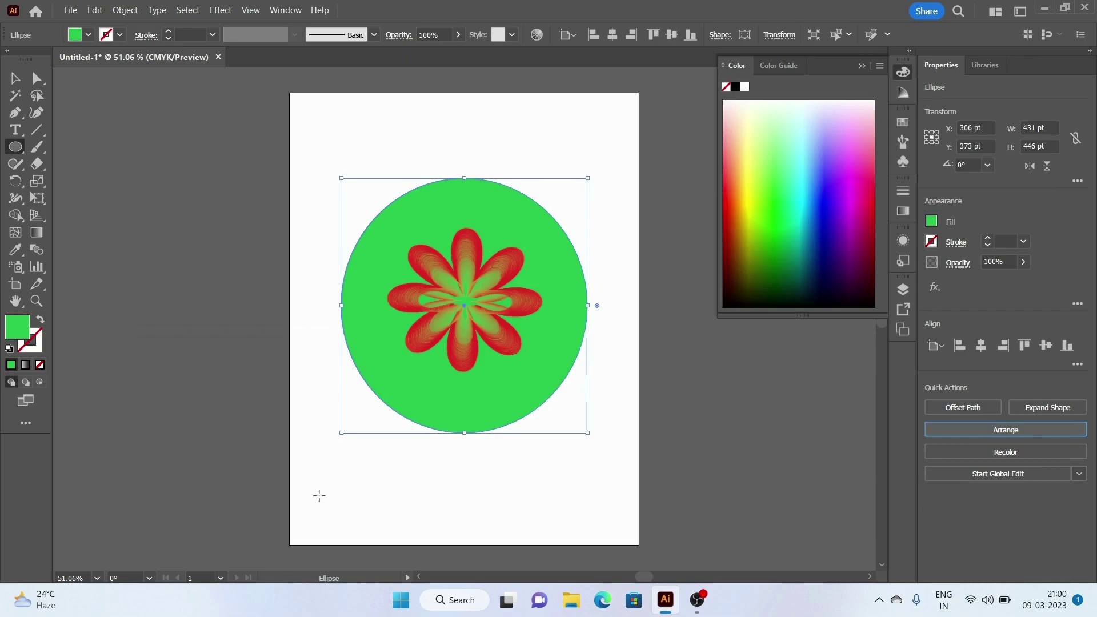
Step: Lower the circle's opacity to 27% and settle on a pale yellow-green fill
left_click(779, 155)
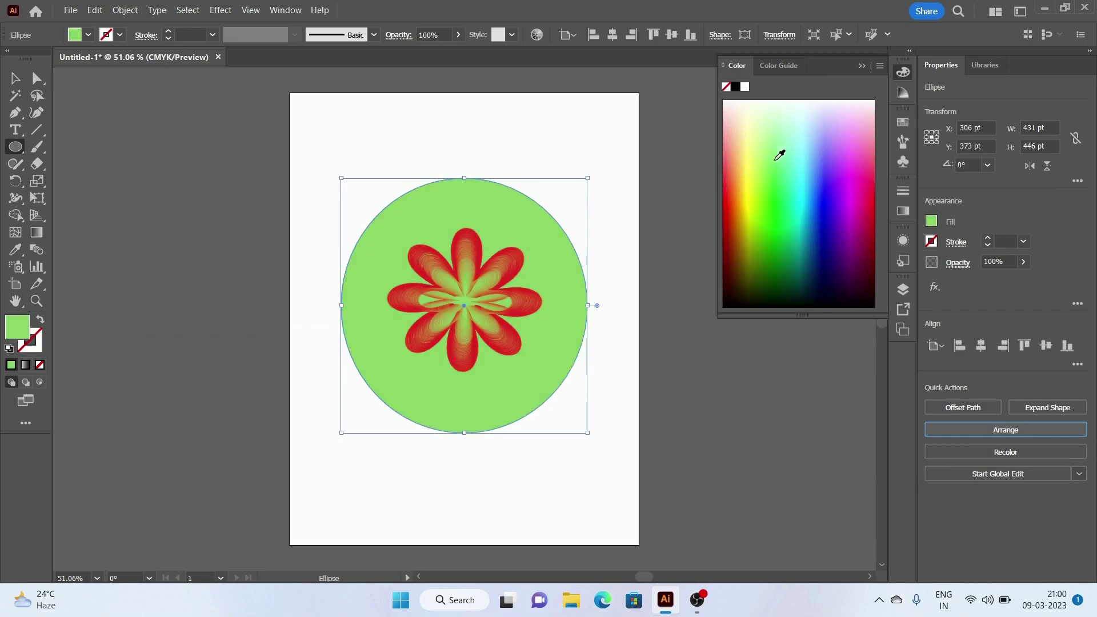
left_click(1024, 262)
left_click_drag(1021, 283, 985, 286)
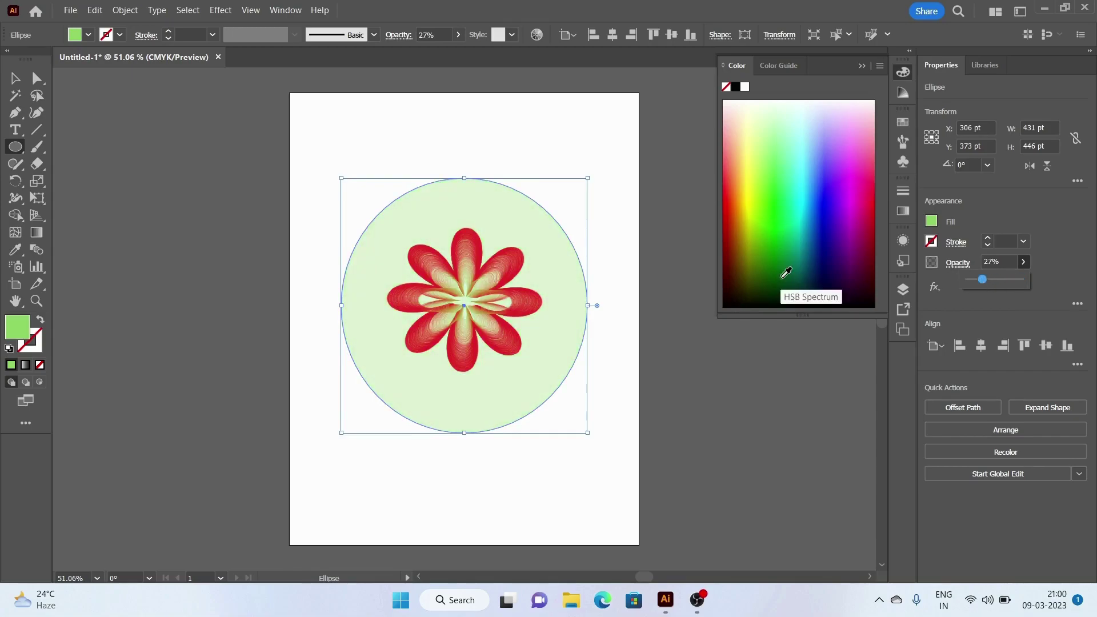
left_click(814, 297)
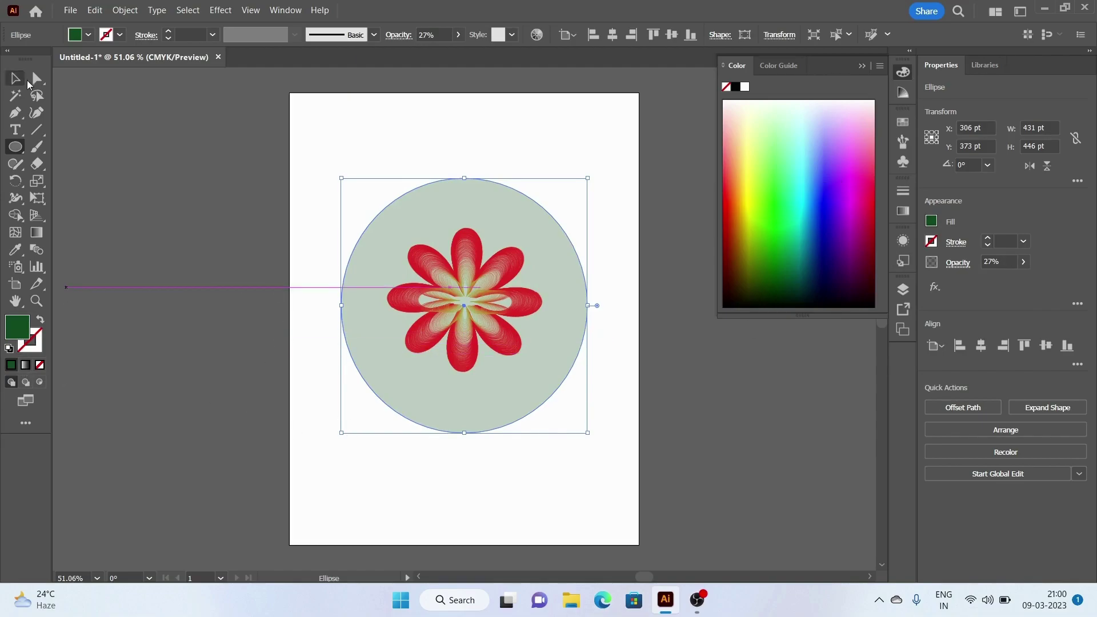
left_click(16, 79)
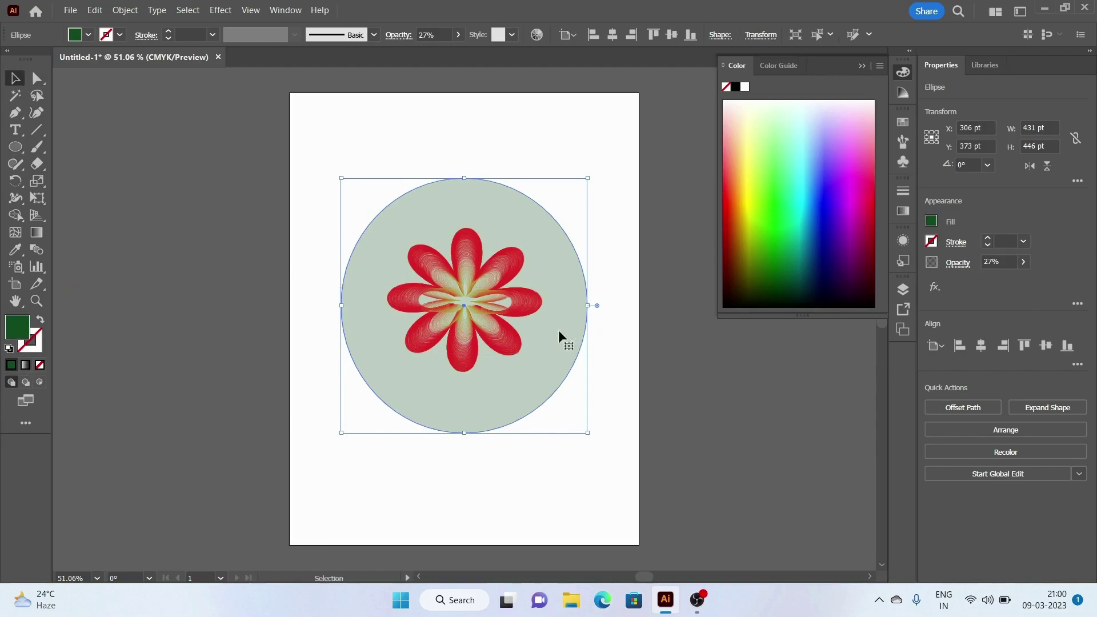
left_click(756, 204)
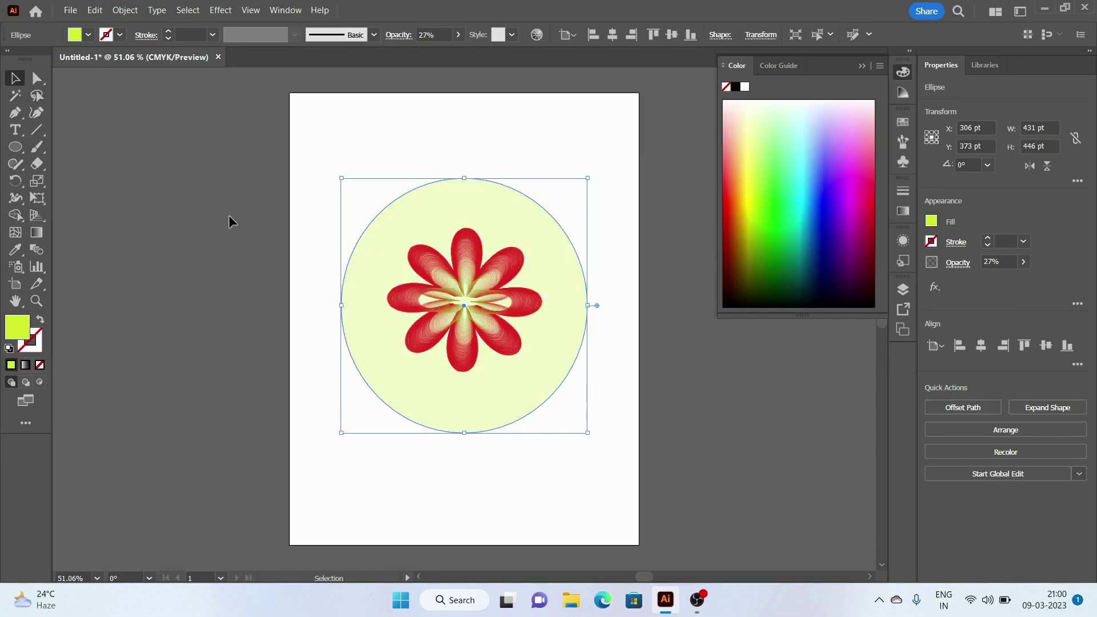
Step: Draw a closed leaf path with the Pen tool and move it toward the top-left
left_click(16, 113)
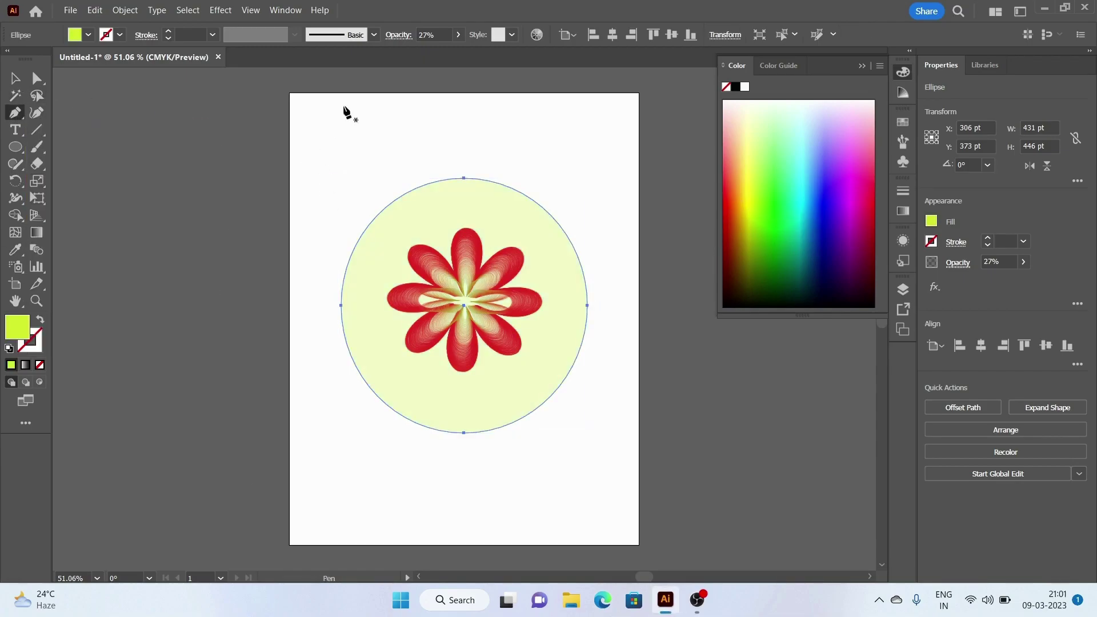
left_click_drag(333, 242, 331, 201)
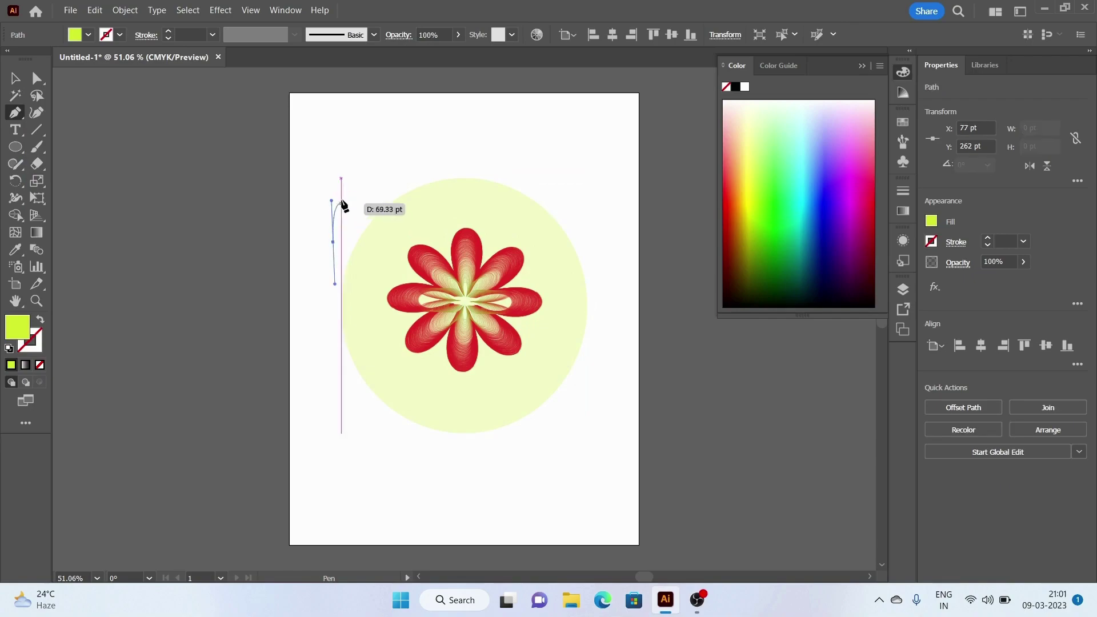
left_click(398, 170)
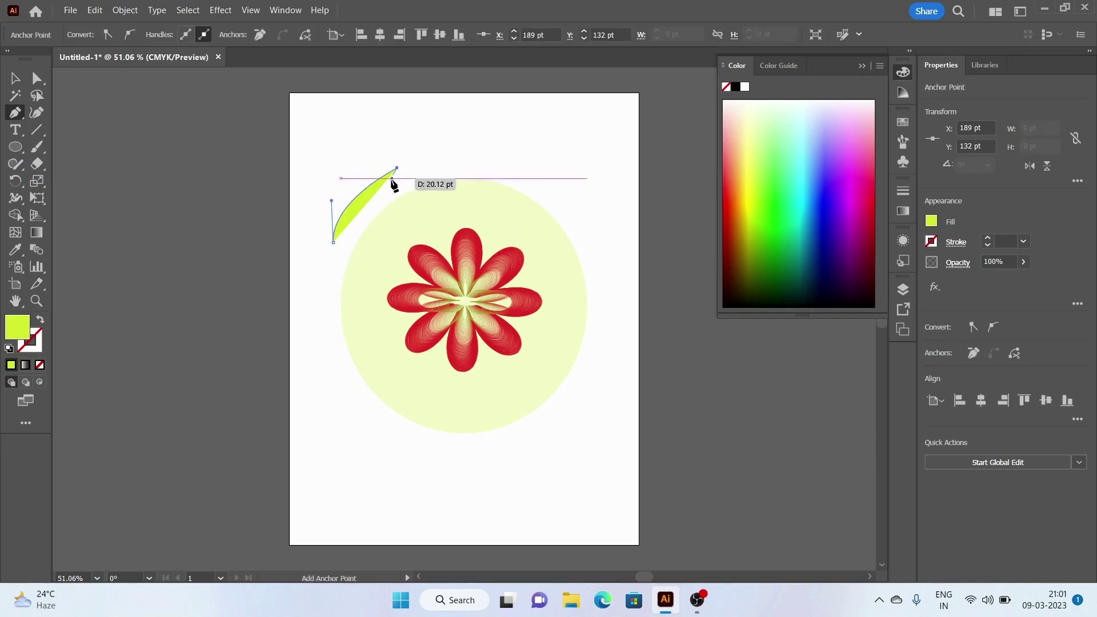
left_click(371, 217)
left_click(333, 242)
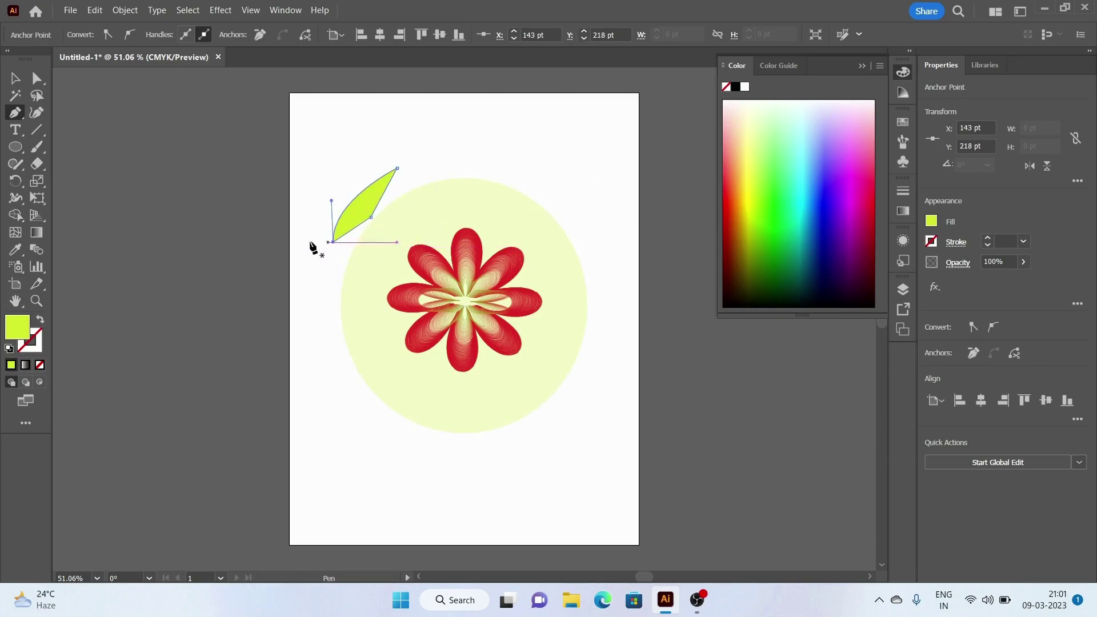
left_click(14, 78)
left_click_drag(368, 205, 360, 178)
Step: Make the leaf's middle anchor smooth with the Anchor Point tool and reselect the leaf
left_click_drag(16, 113, 69, 165)
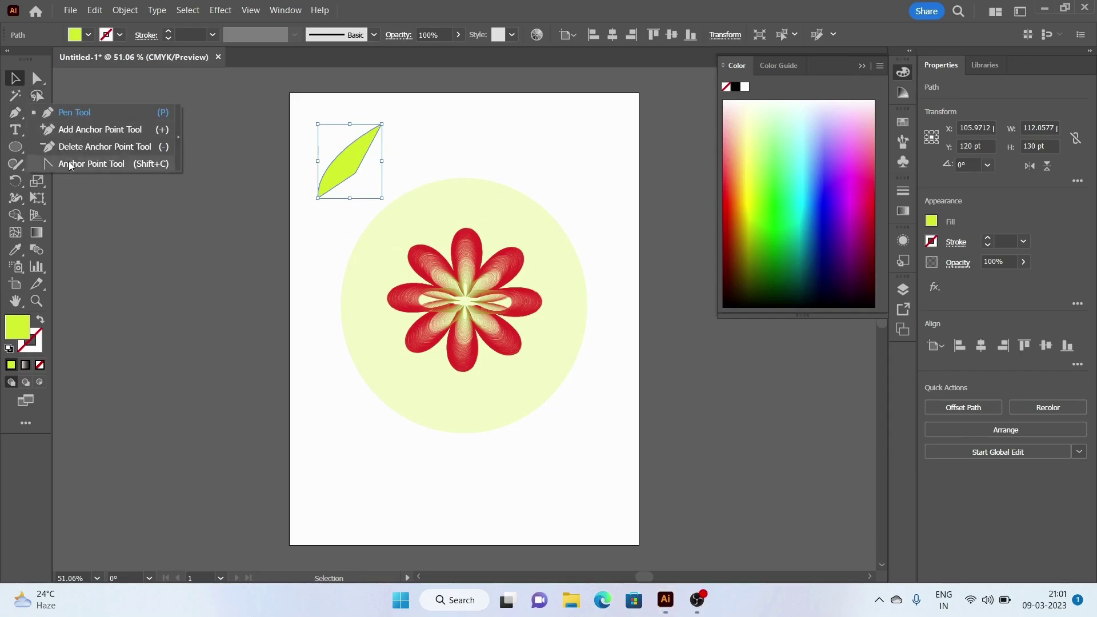
left_click(69, 166)
left_click(355, 172)
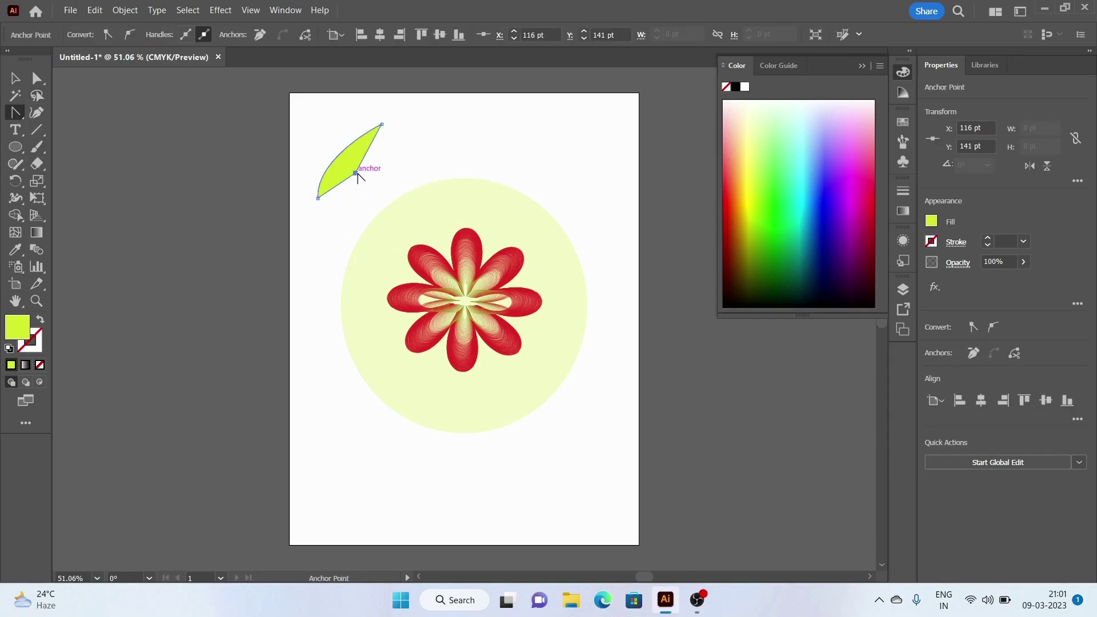
left_click_drag(356, 173, 318, 224)
left_click(16, 78)
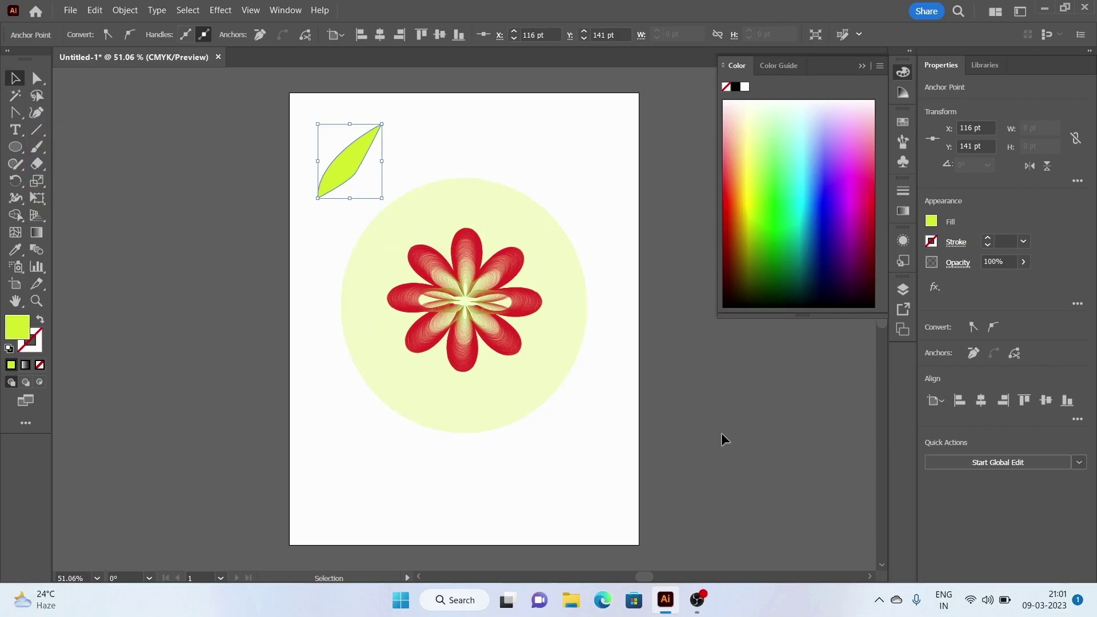
left_click(330, 364)
left_click(340, 172)
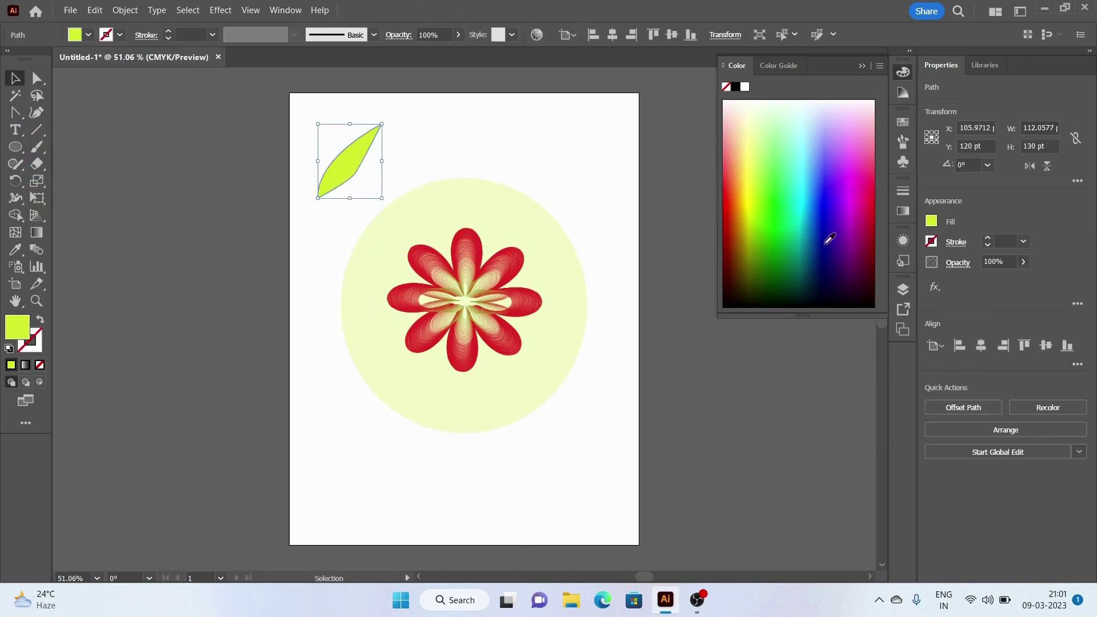
Step: Browse the Arrange, Edit and context menus without changing the leaf
left_click(1006, 430)
left_click(971, 434)
left_click(778, 430)
left_click(94, 10)
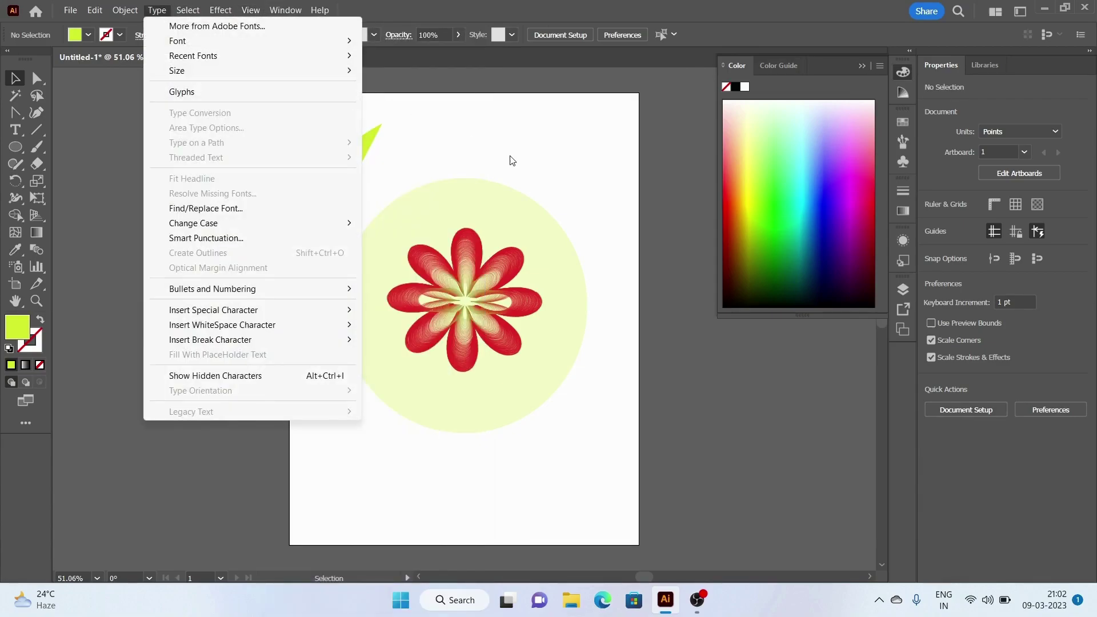
left_click(191, 444)
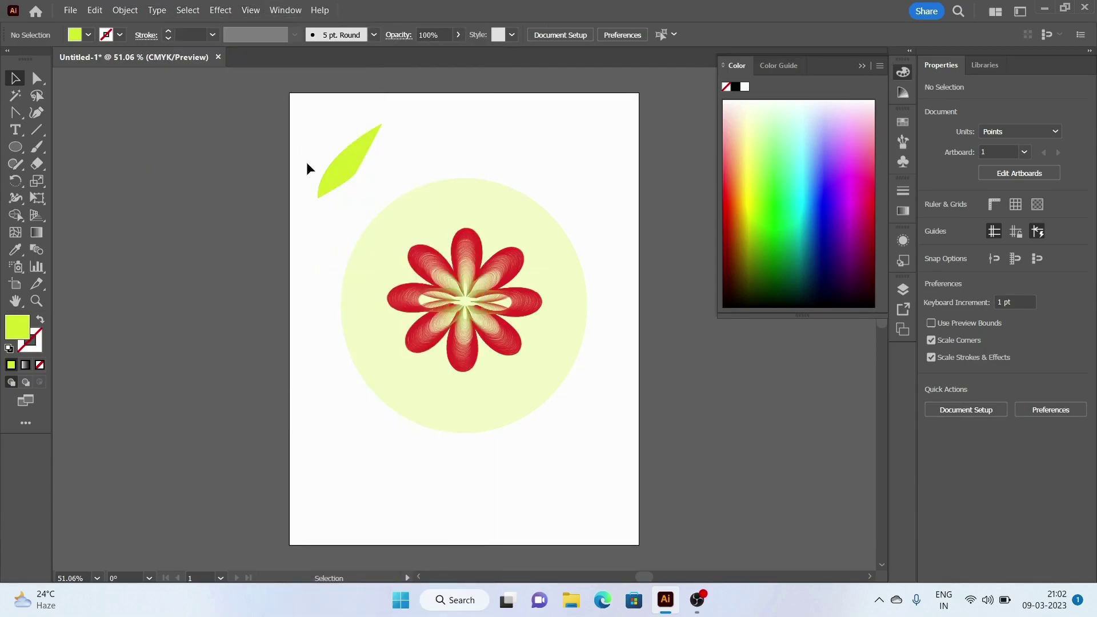
right_click(345, 166)
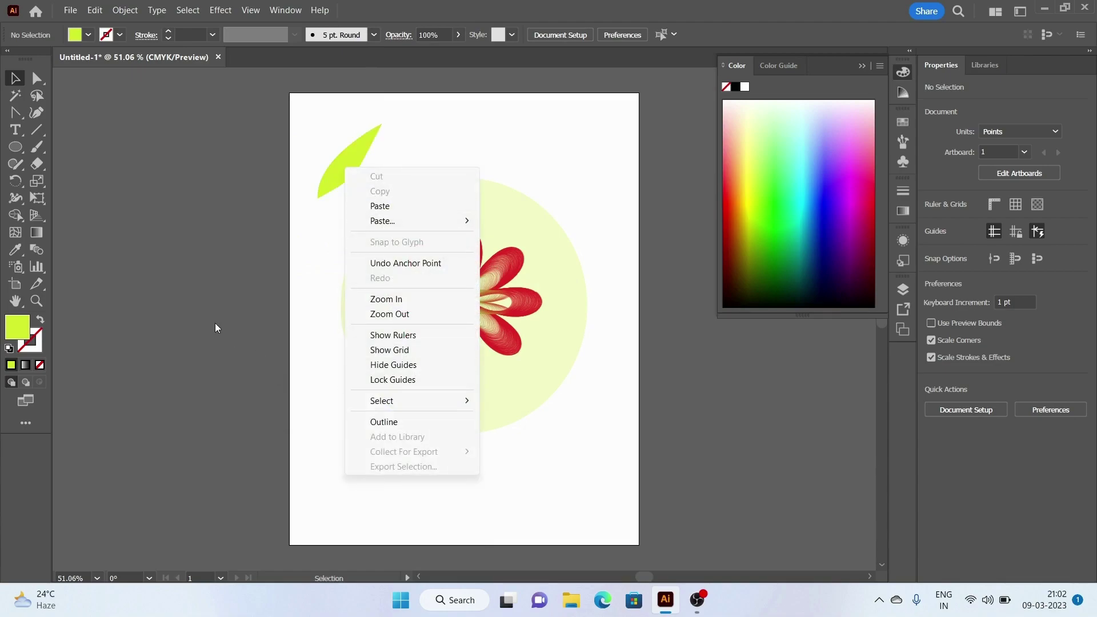
left_click(399, 132)
Step: Isolate the leaf and reshape its lower curve, tip handle and middle anchor
double_click(360, 165)
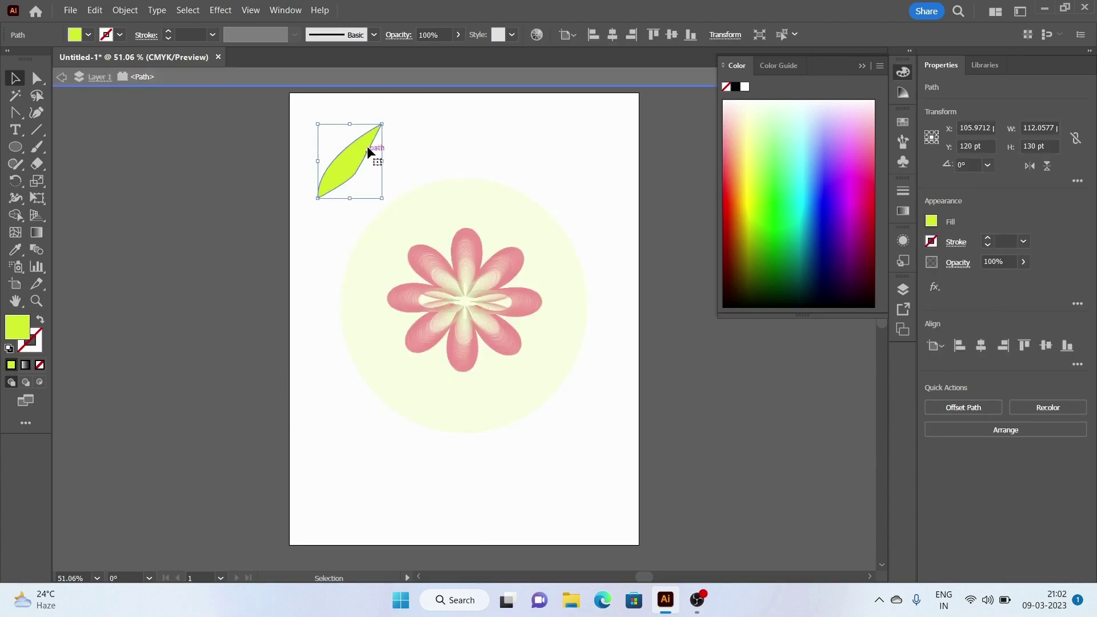
right_click(36, 113)
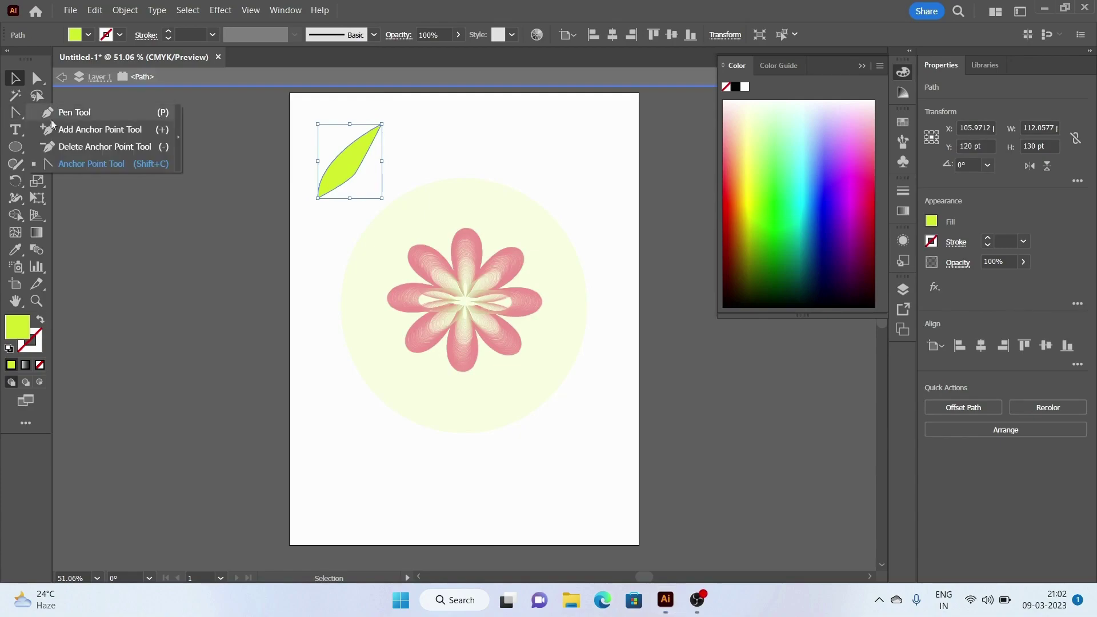
left_click(78, 164)
left_click_drag(365, 149, 372, 192)
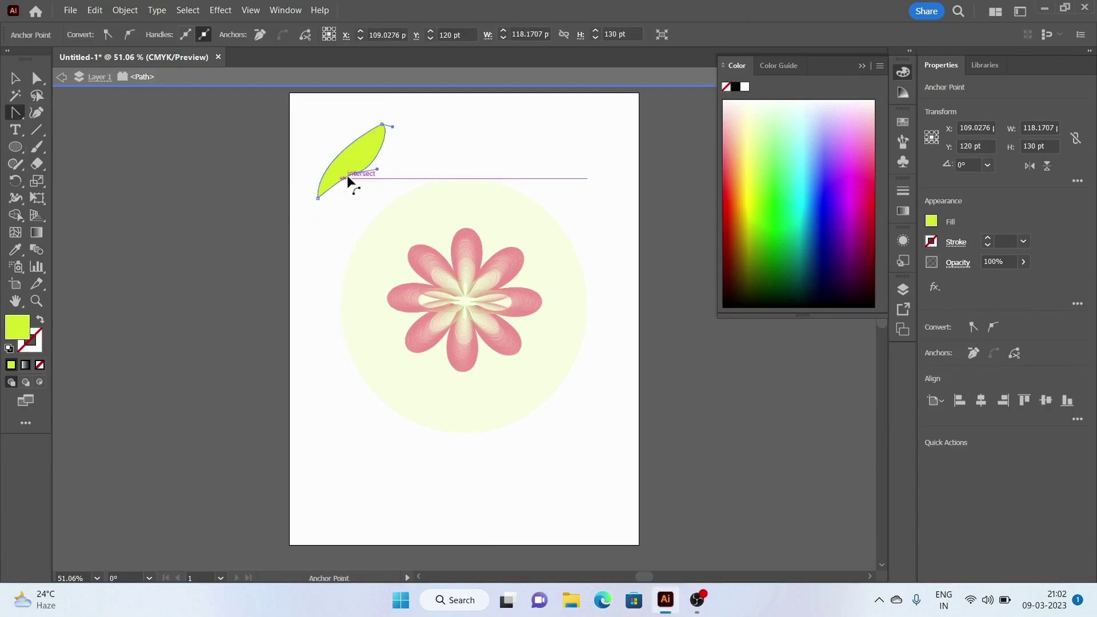
left_click_drag(382, 124, 386, 108)
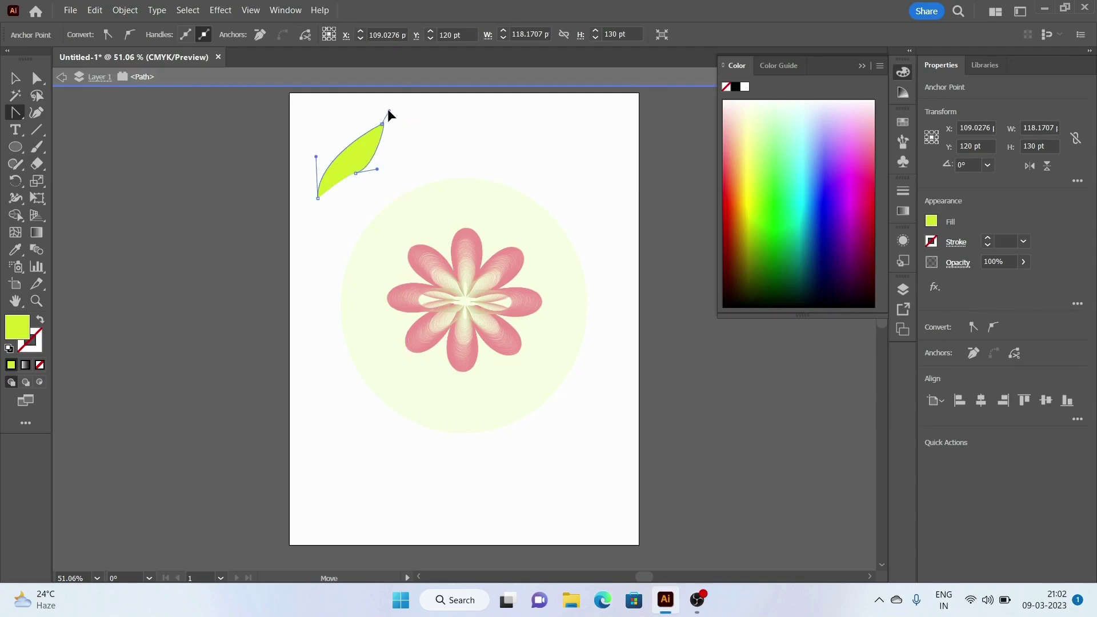
left_click(355, 173)
left_click_drag(355, 173, 346, 181)
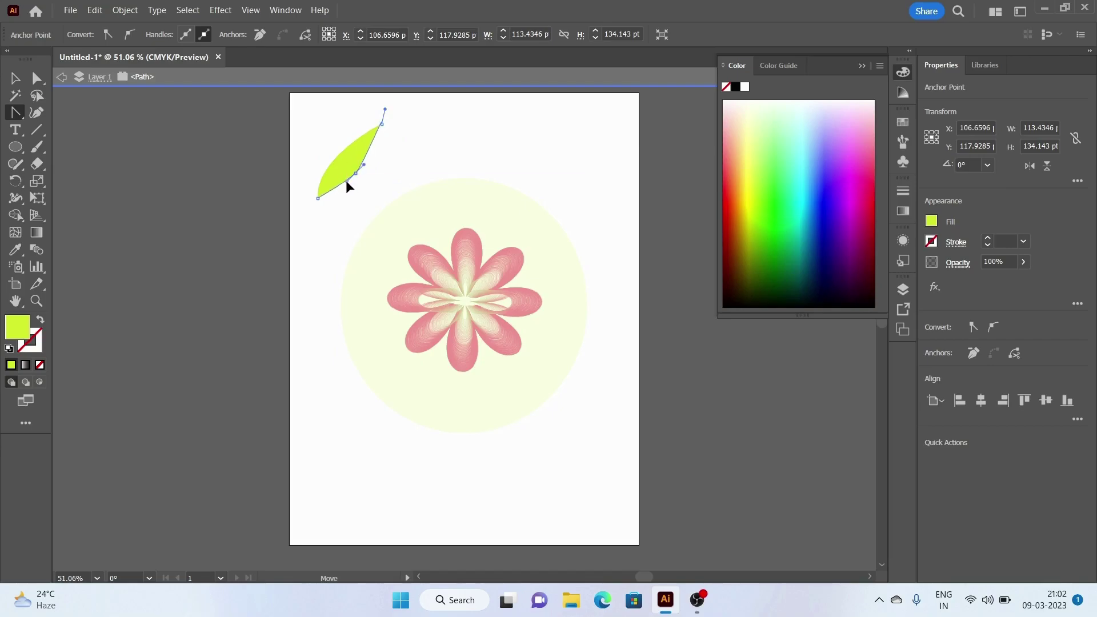
Step: Fine-tune the leaf's tip curve handle with the Direct Selection tool
key("v")
left_click(342, 171)
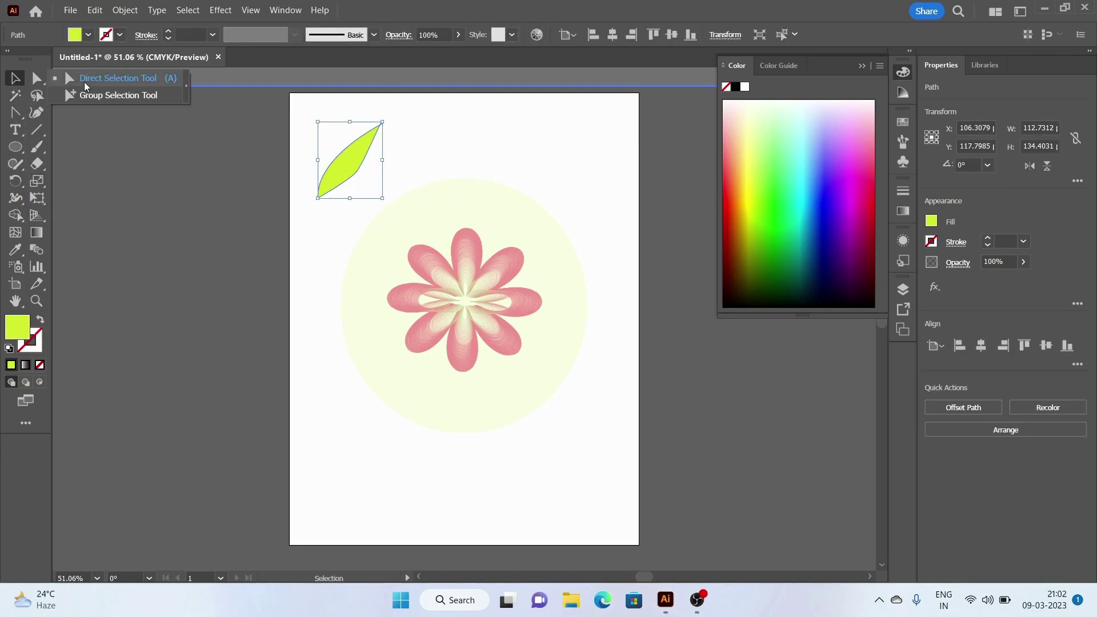
left_click(37, 77)
left_click(356, 173)
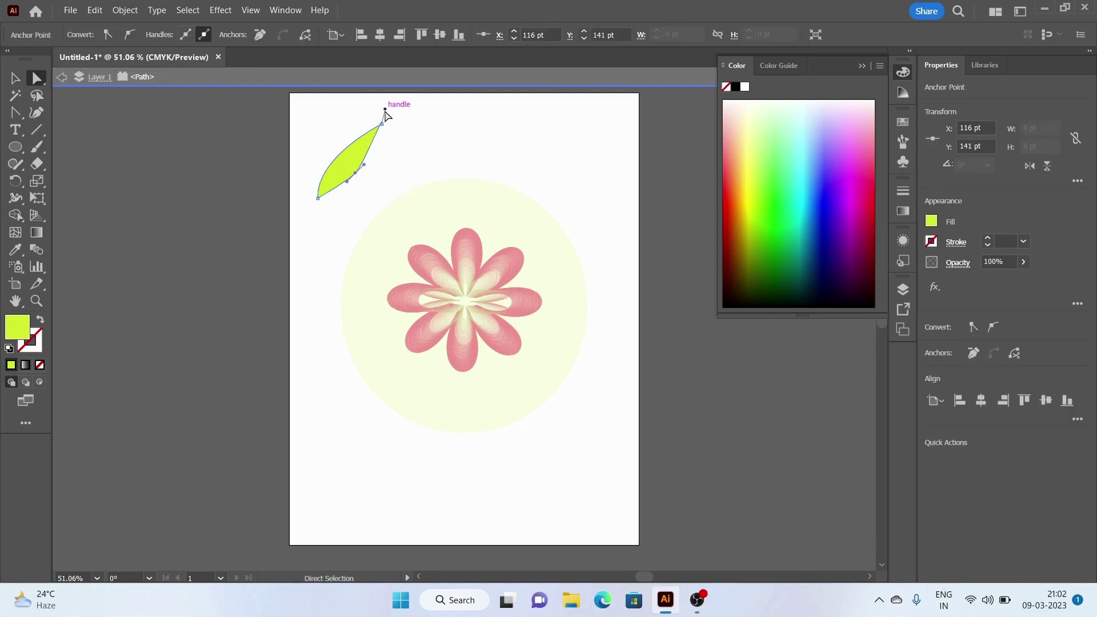
left_click_drag(385, 109, 386, 117)
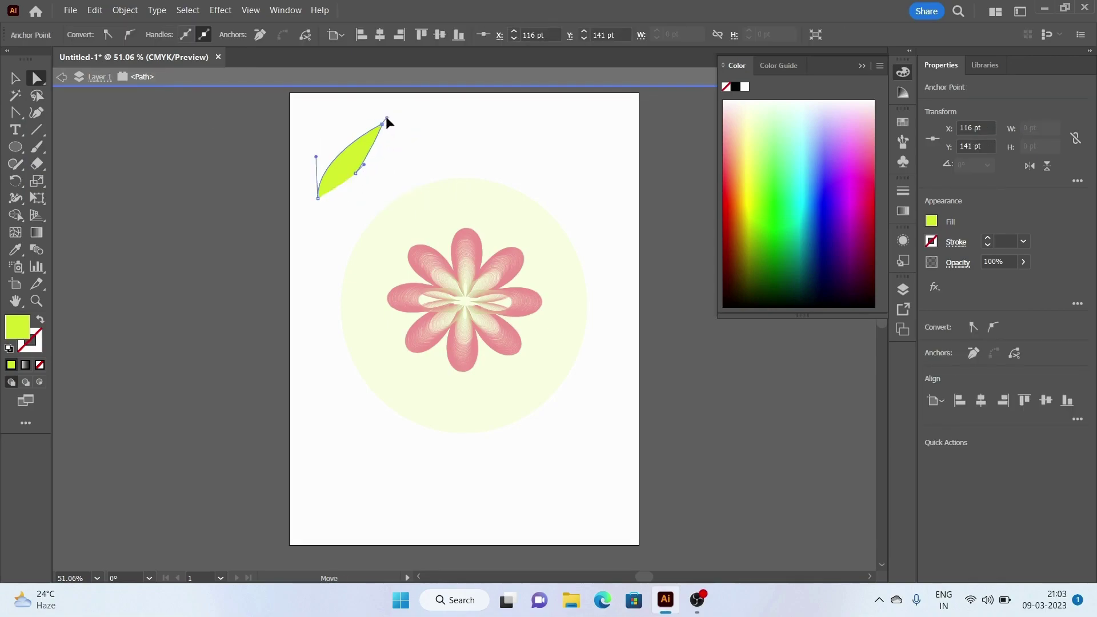
Step: Try joining the leaf's points, dismiss the error and nudge the leaf right
left_click(10, 77)
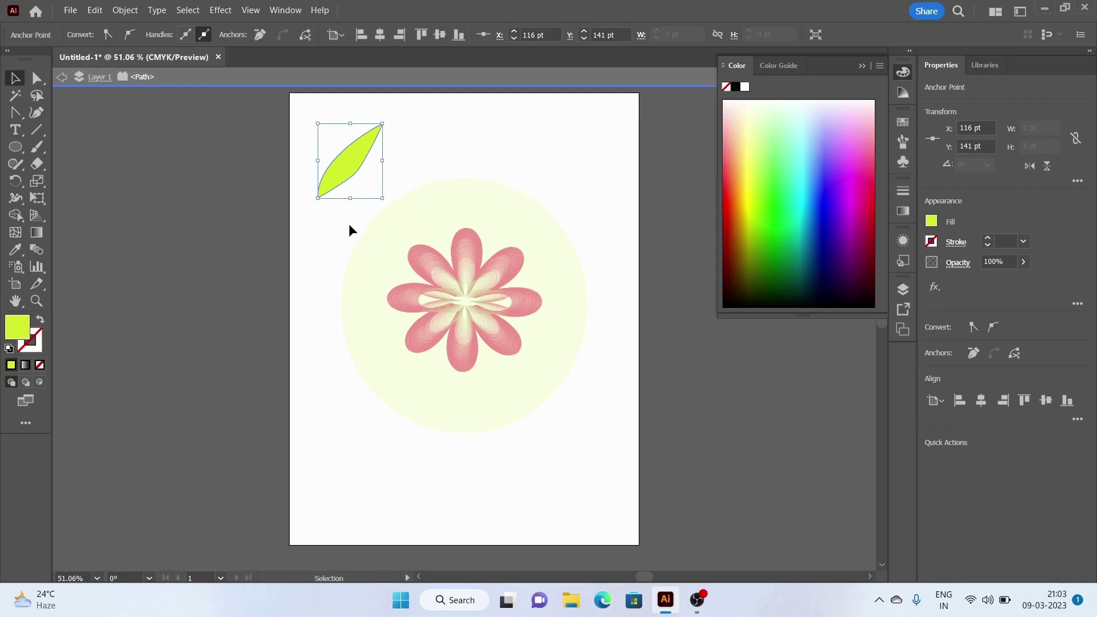
key("a")
key("ctrl+j")
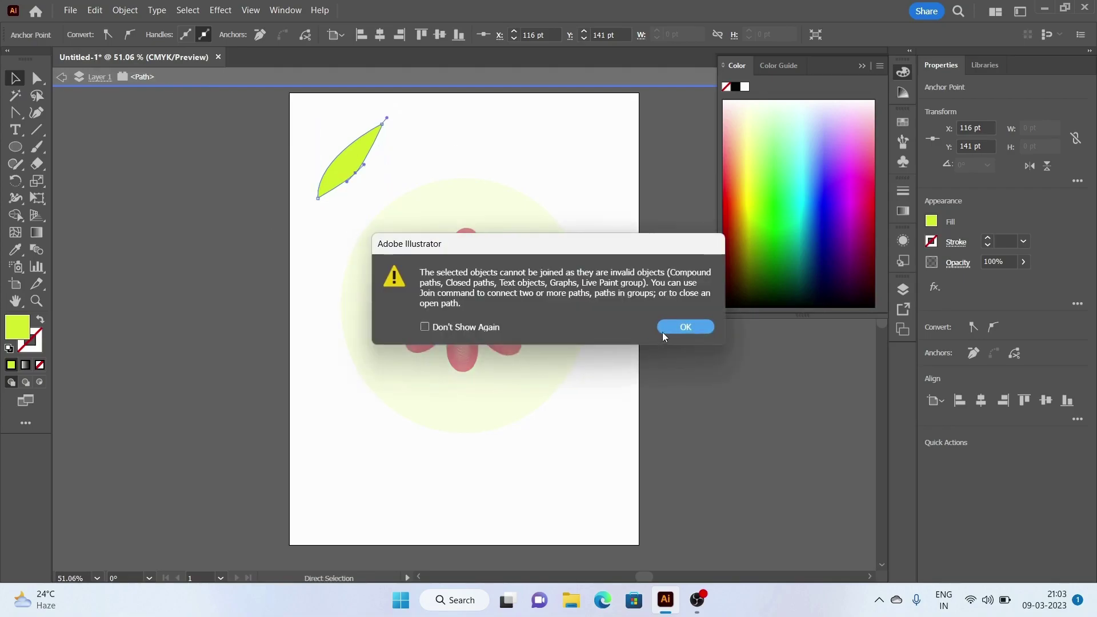
left_click(681, 326)
left_click(416, 138)
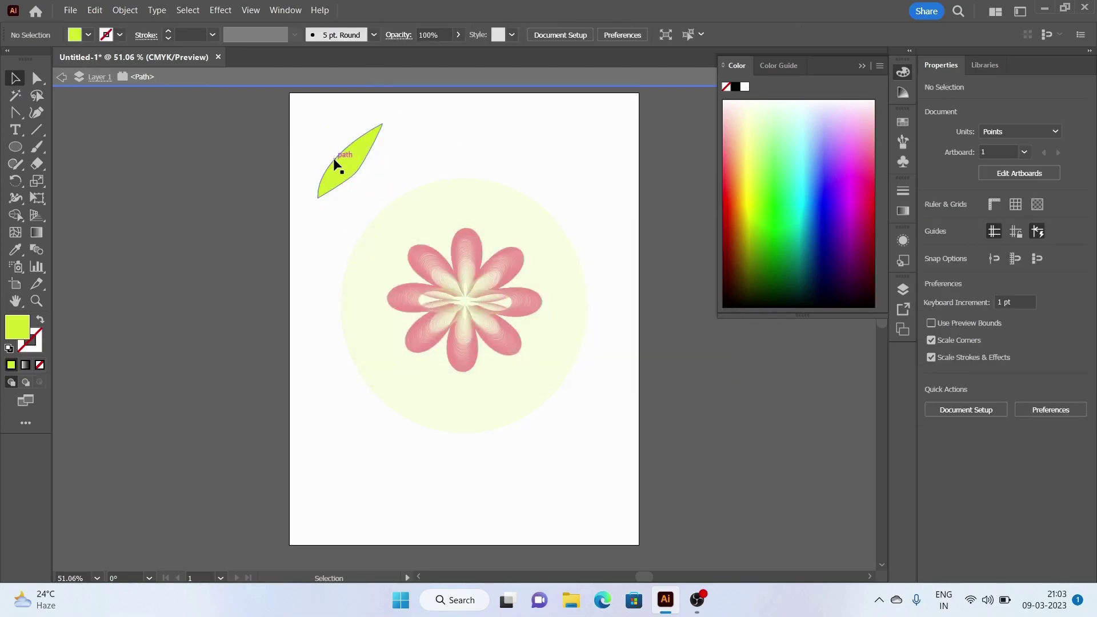
left_click_drag(333, 159, 342, 158)
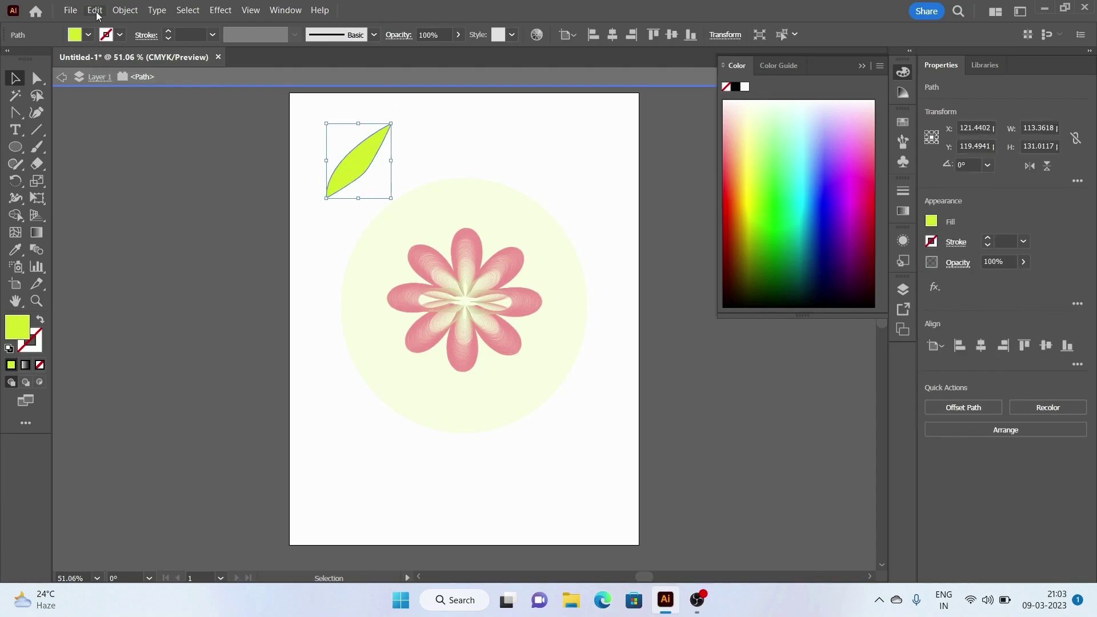
Step: Fill the leaf with a linear gradient whose two end stops are dark green
left_click(777, 274)
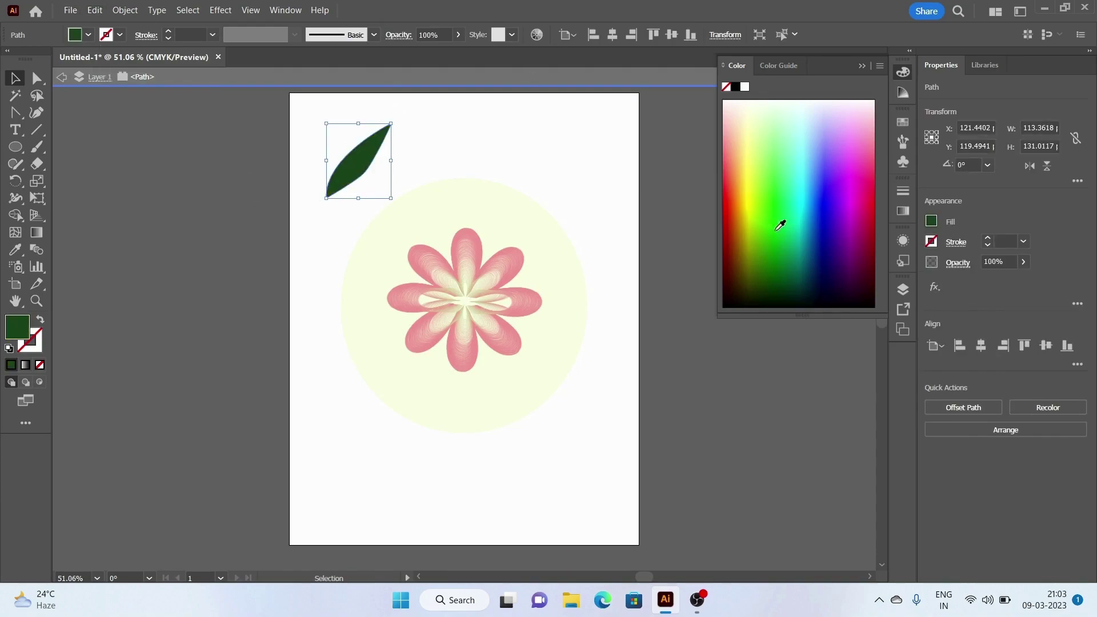
left_click(903, 210)
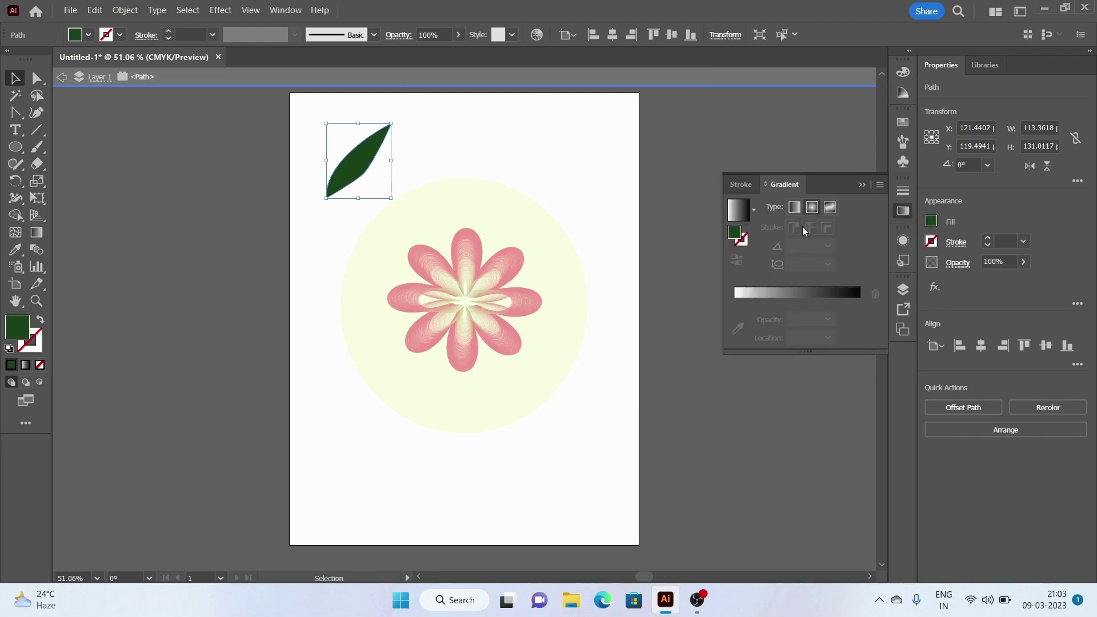
left_click(813, 208)
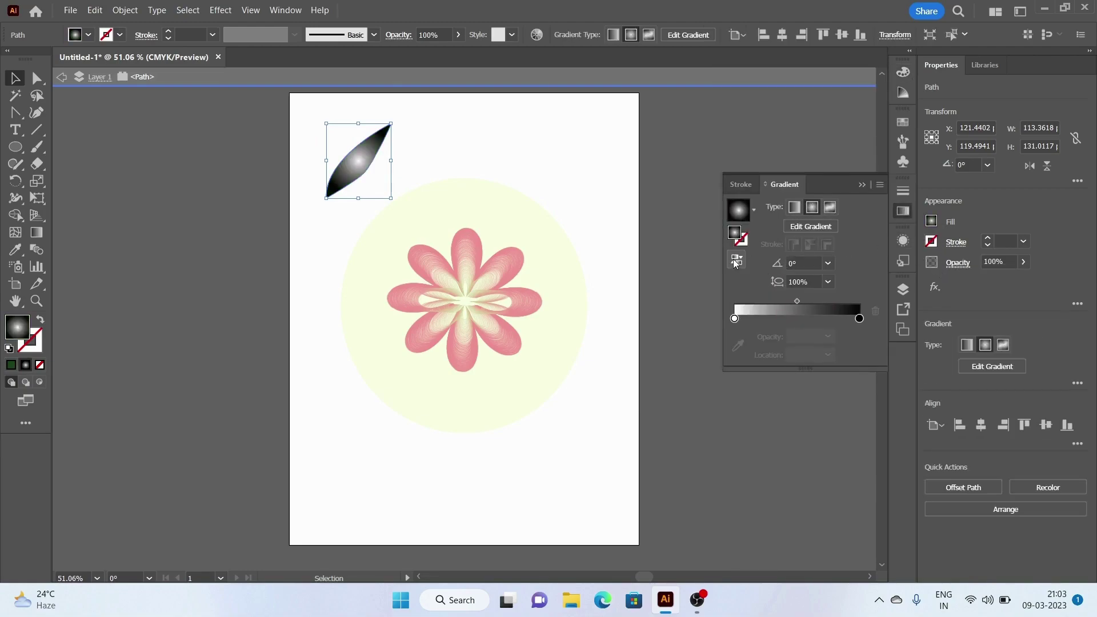
left_click(794, 210)
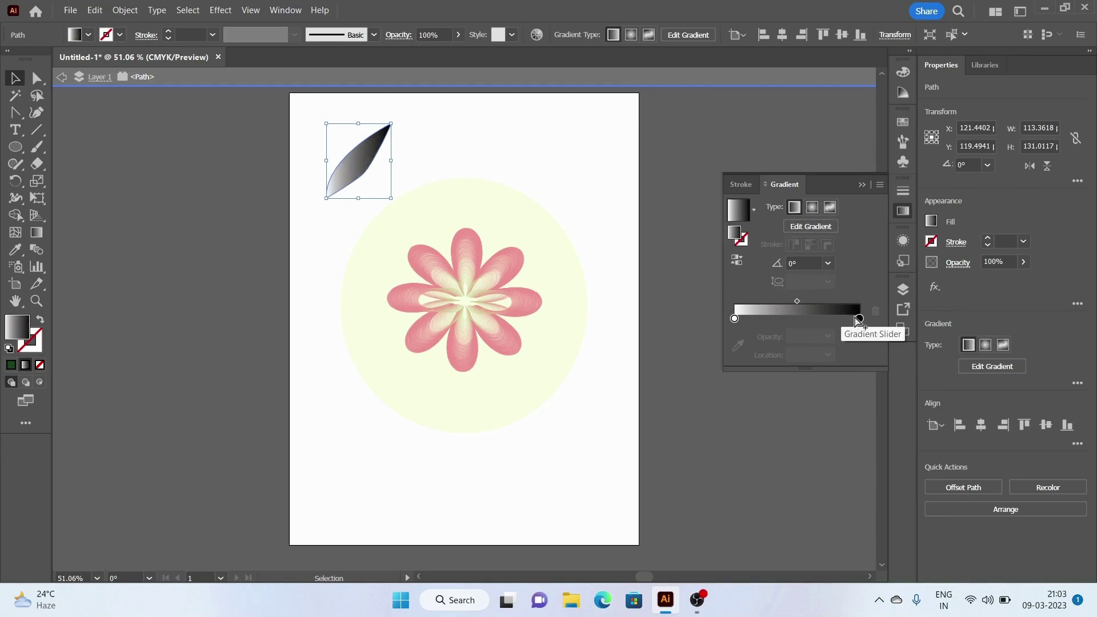
double_click(861, 321)
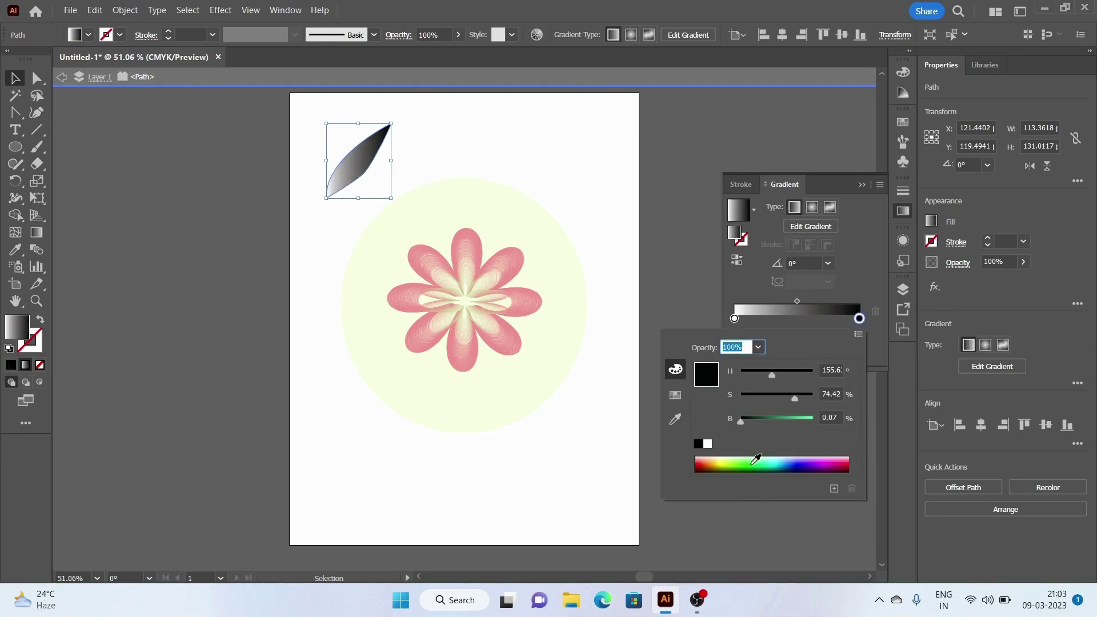
left_click(756, 460)
left_click_drag(794, 421, 768, 421)
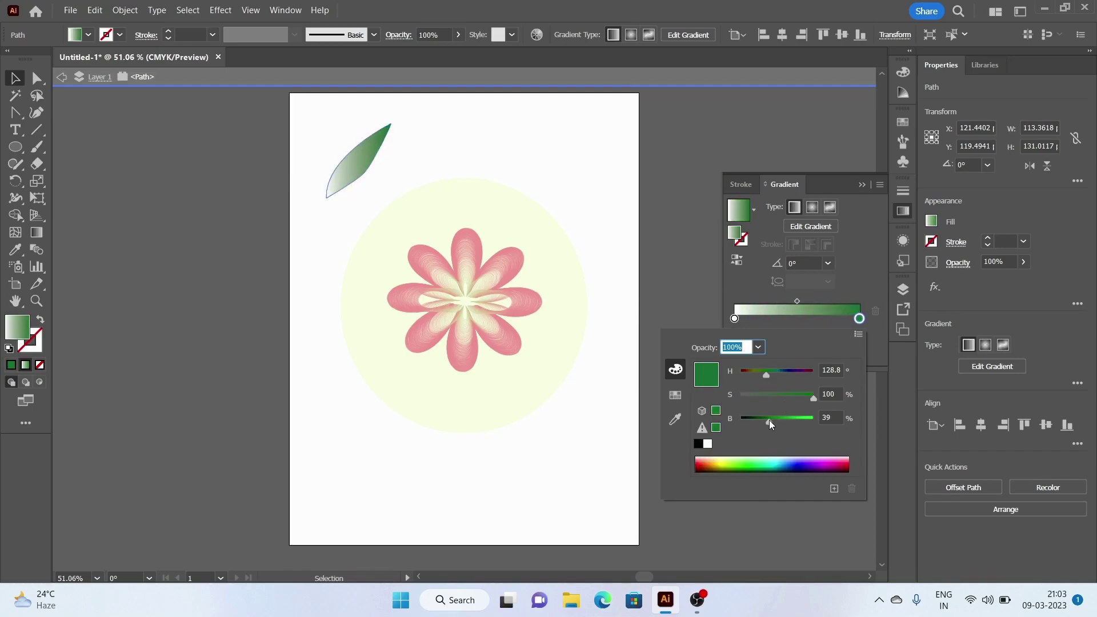
left_click_drag(769, 422, 764, 421)
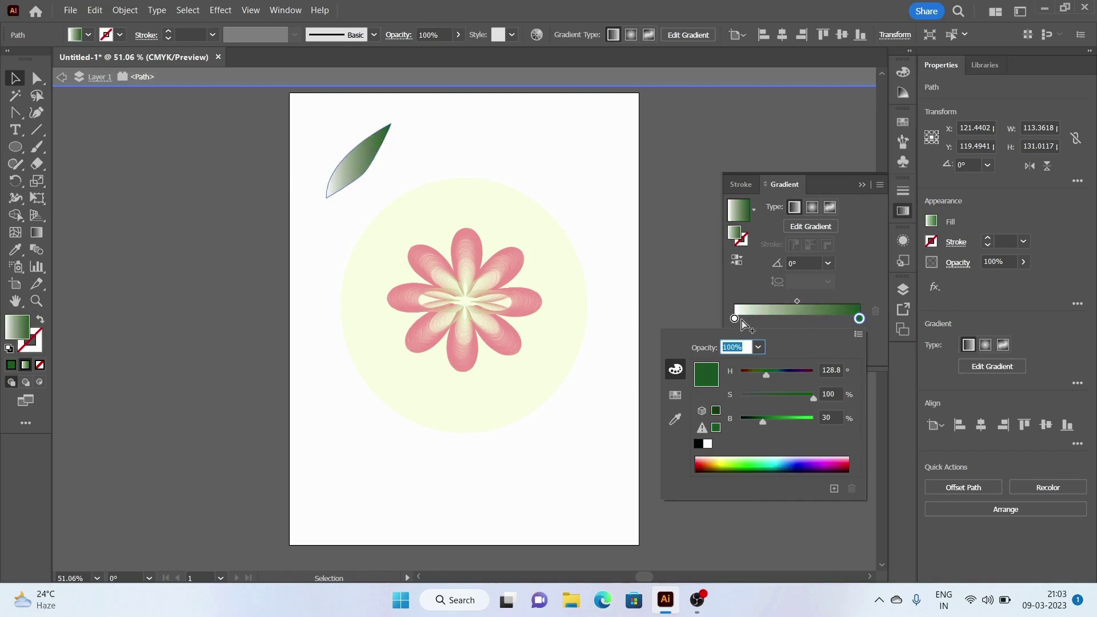
left_click(737, 318)
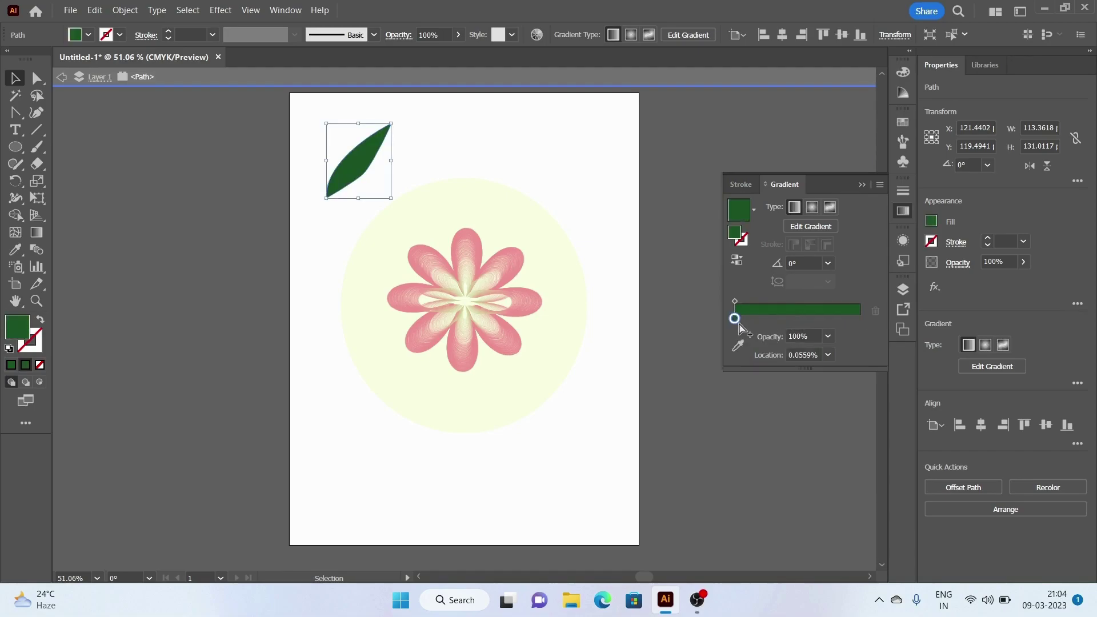
Step: Add a middle gradient stop and colour it bright yellow-green
left_click_drag(745, 318, 861, 314)
left_click_drag(859, 320, 801, 320)
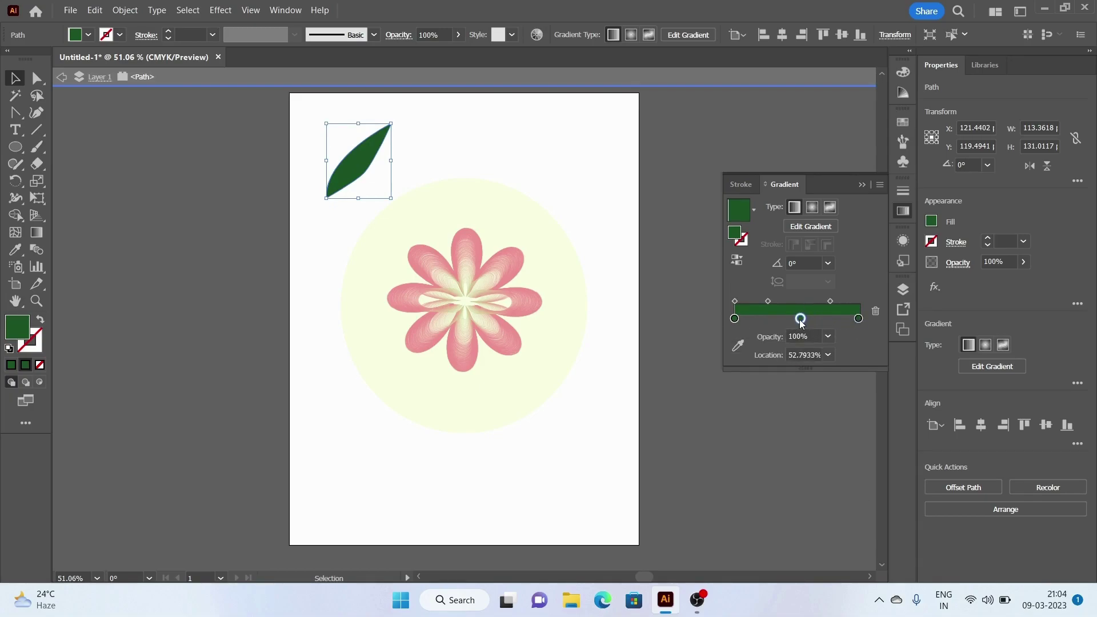
double_click(800, 318)
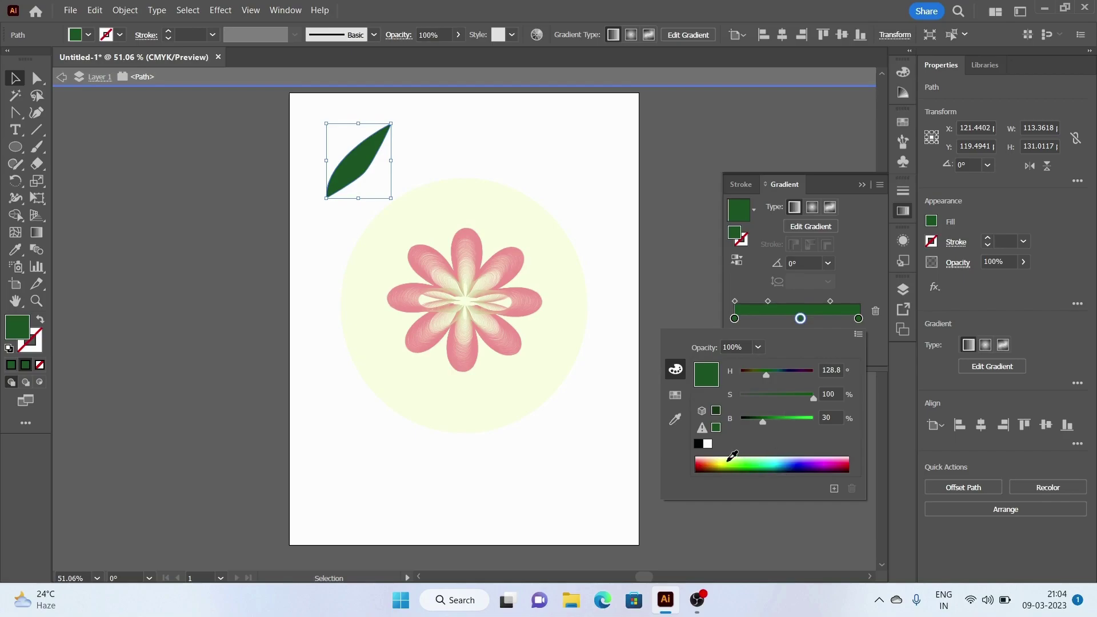
left_click(726, 460)
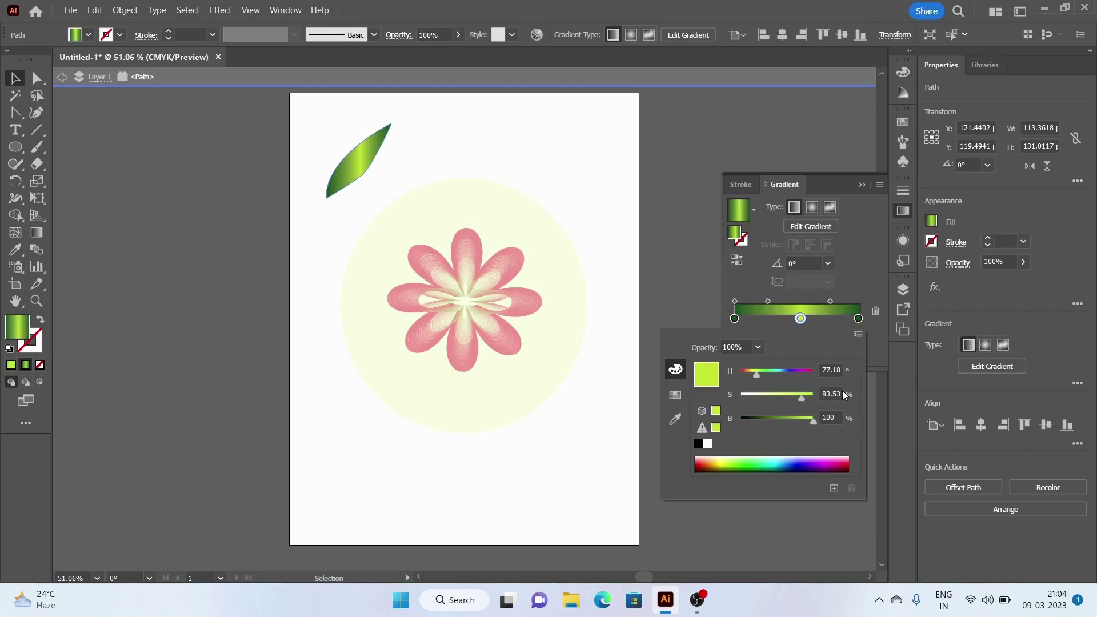
left_click(518, 300)
left_click(505, 310)
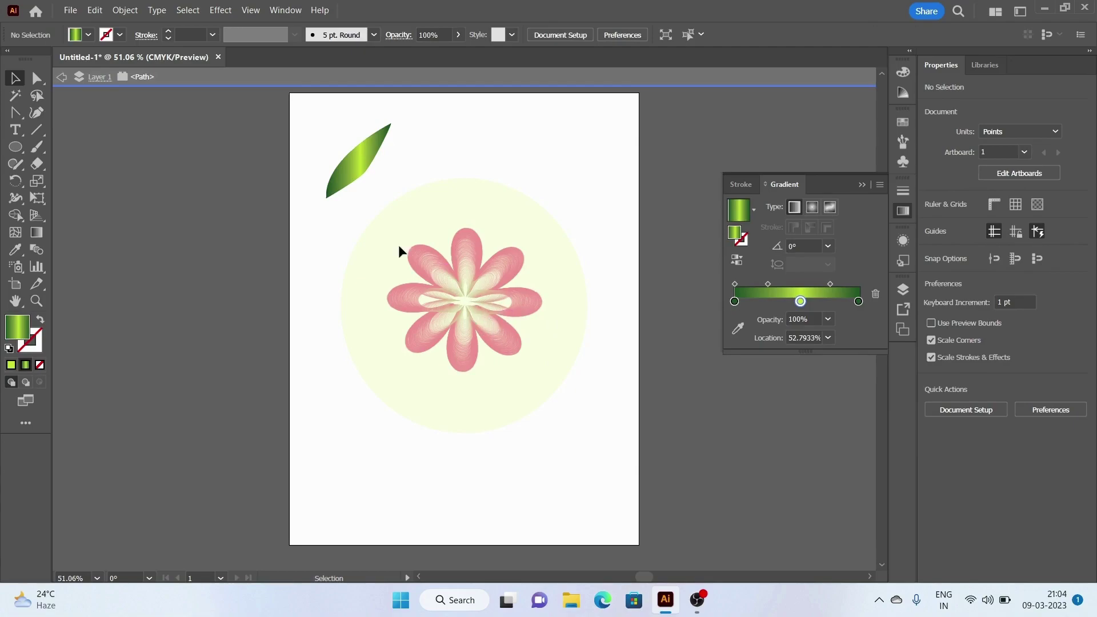
Step: Edit the leaf gradient on the artwork and remove its dark-green end stop
left_click_drag(386, 233, 550, 374)
left_click(813, 206)
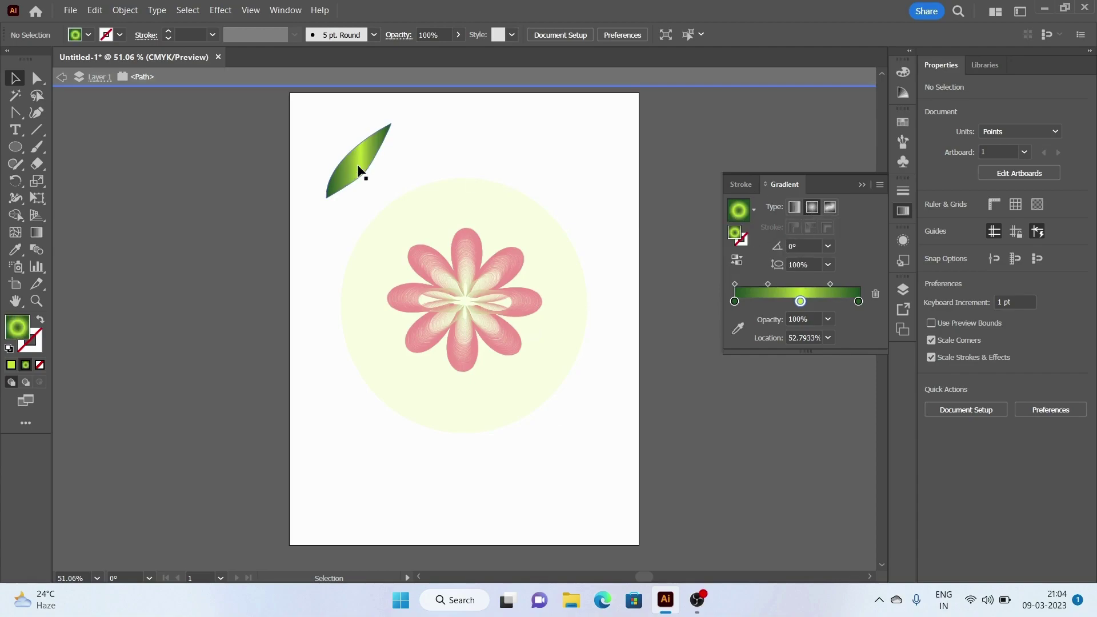
left_click(36, 232)
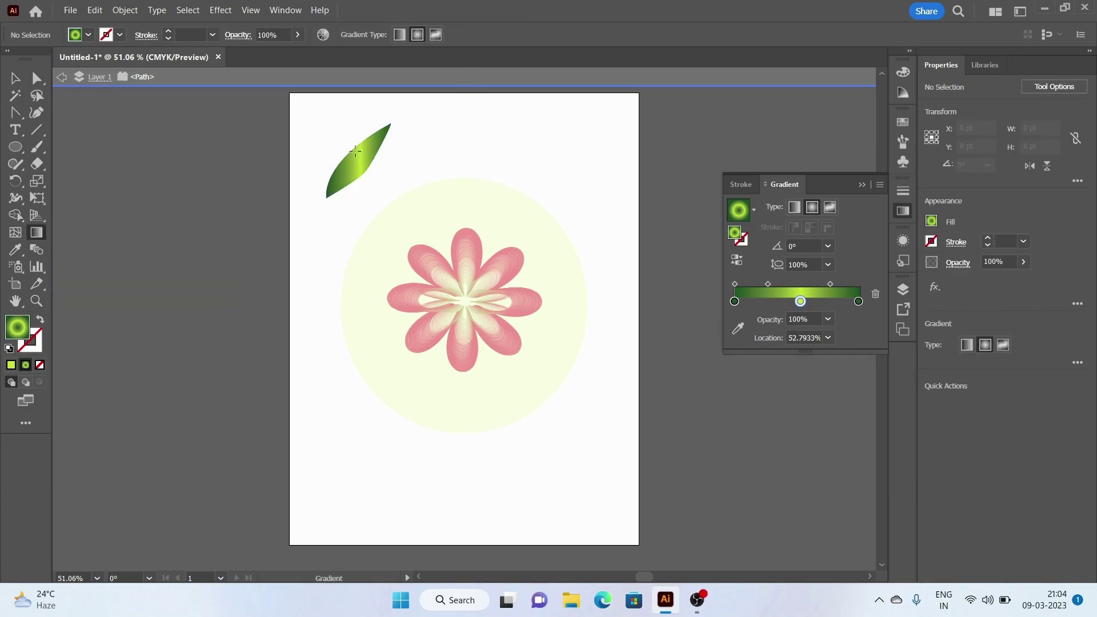
left_click_drag(359, 150, 360, 154)
left_click(359, 153)
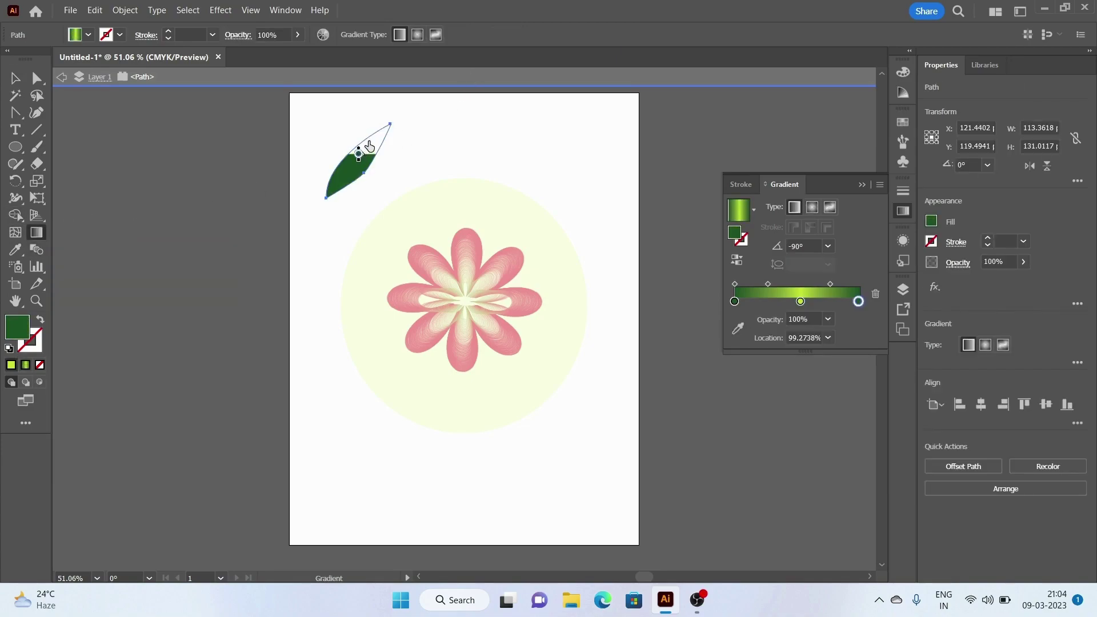
left_click(358, 153)
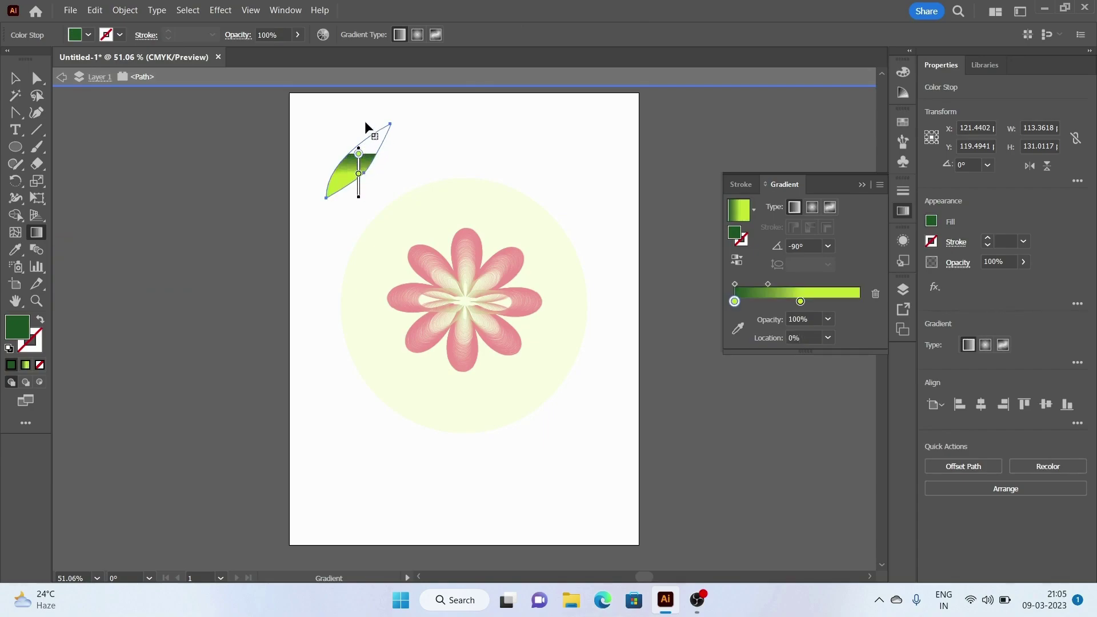
left_click(360, 156)
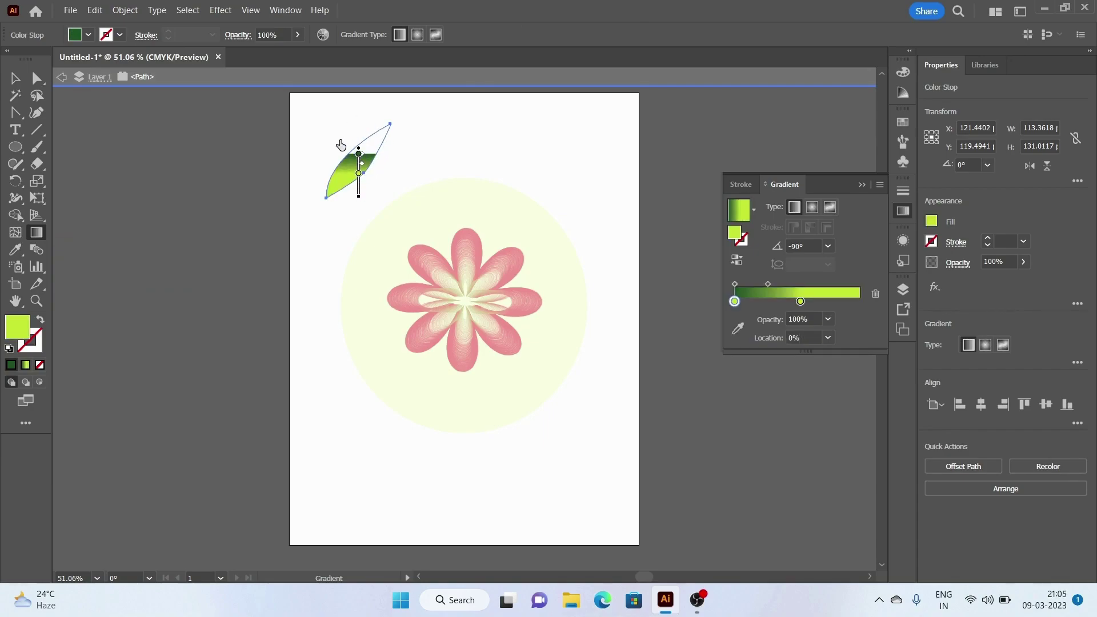
Step: Angle the gradient diagonally at about -40°, starting with a white stop fading into lime
mouse_move(359, 200)
left_mouse_down()
mouse_move(390, 139)
mouse_move(387, 183)
left_mouse_up()
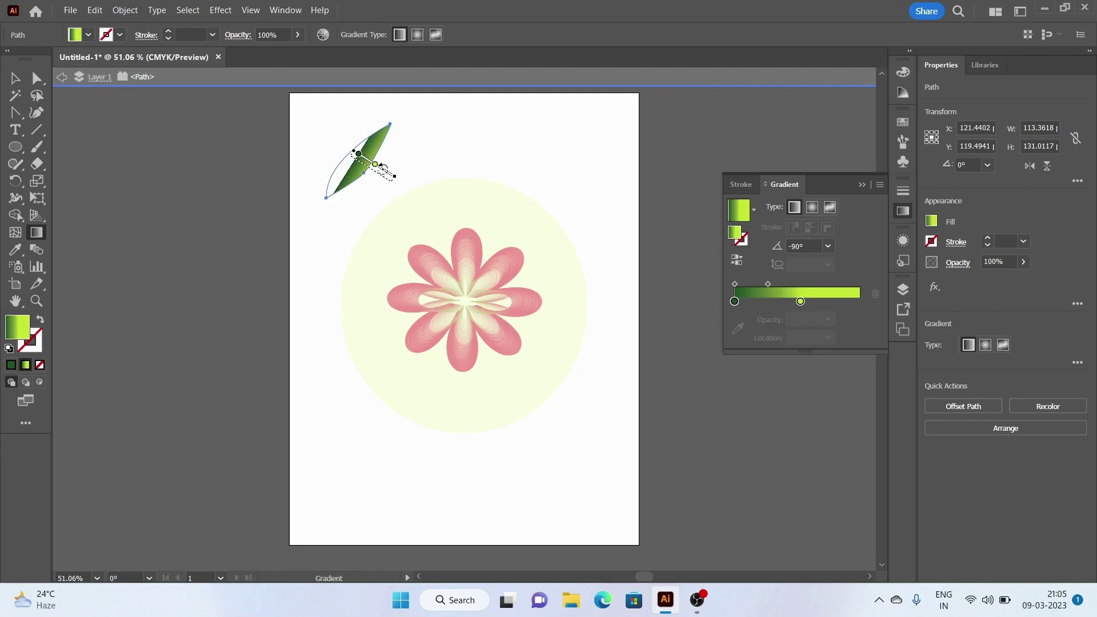
left_click(355, 154)
key("Delete")
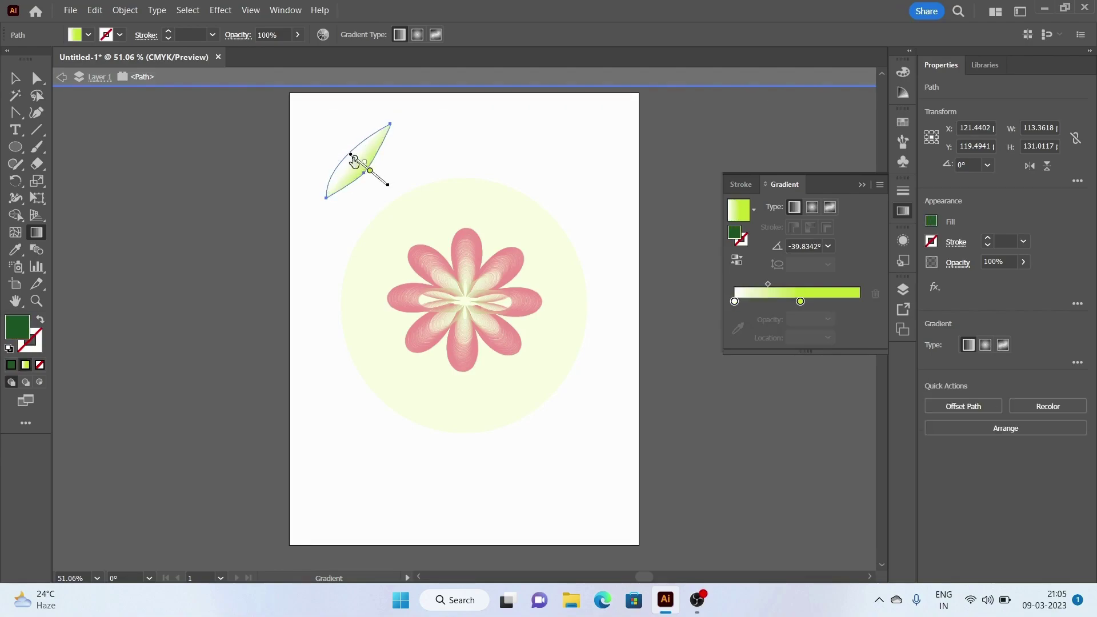
left_click_drag(370, 172, 353, 159)
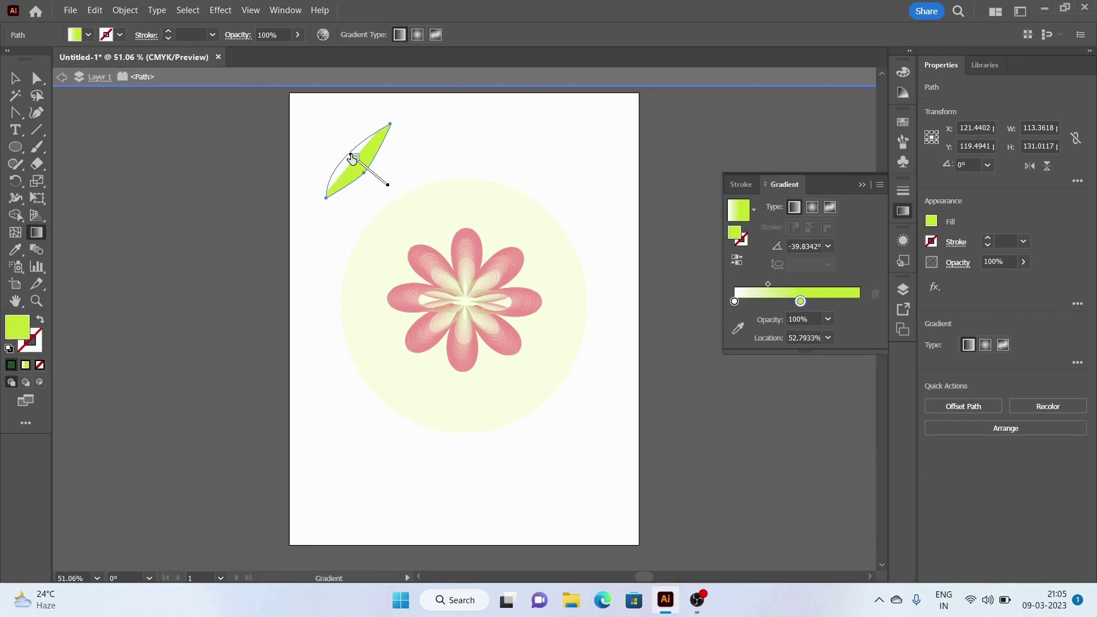
left_click(354, 162)
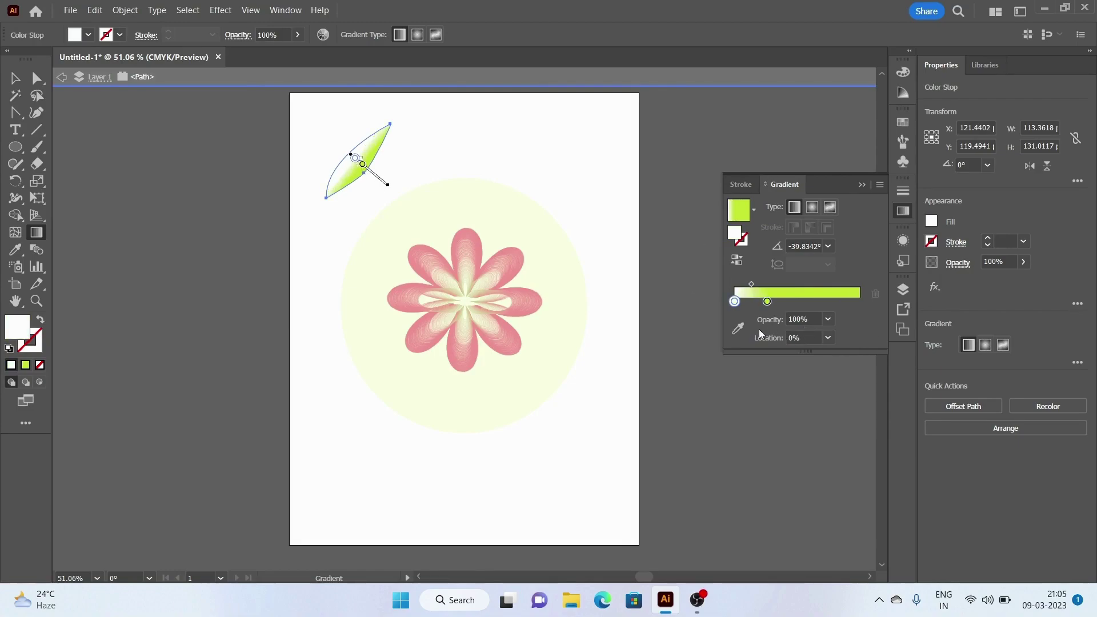
Step: Recolour the starting stop a slightly lighter dark green and reposition the first and lime stops
double_click(738, 302)
left_click(746, 452)
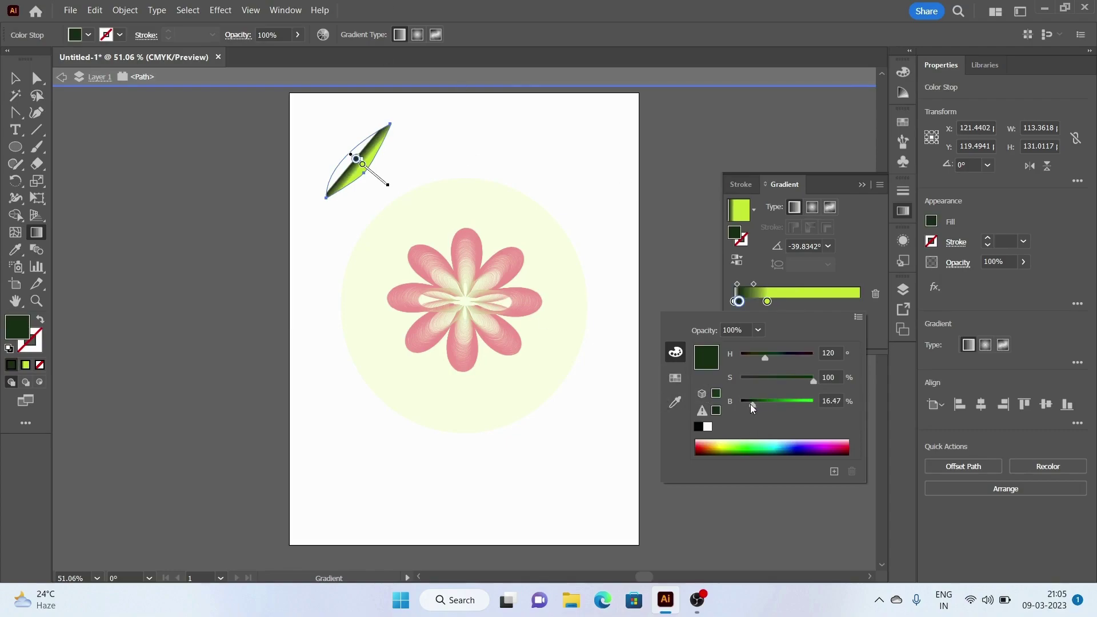
left_click_drag(753, 405, 764, 405)
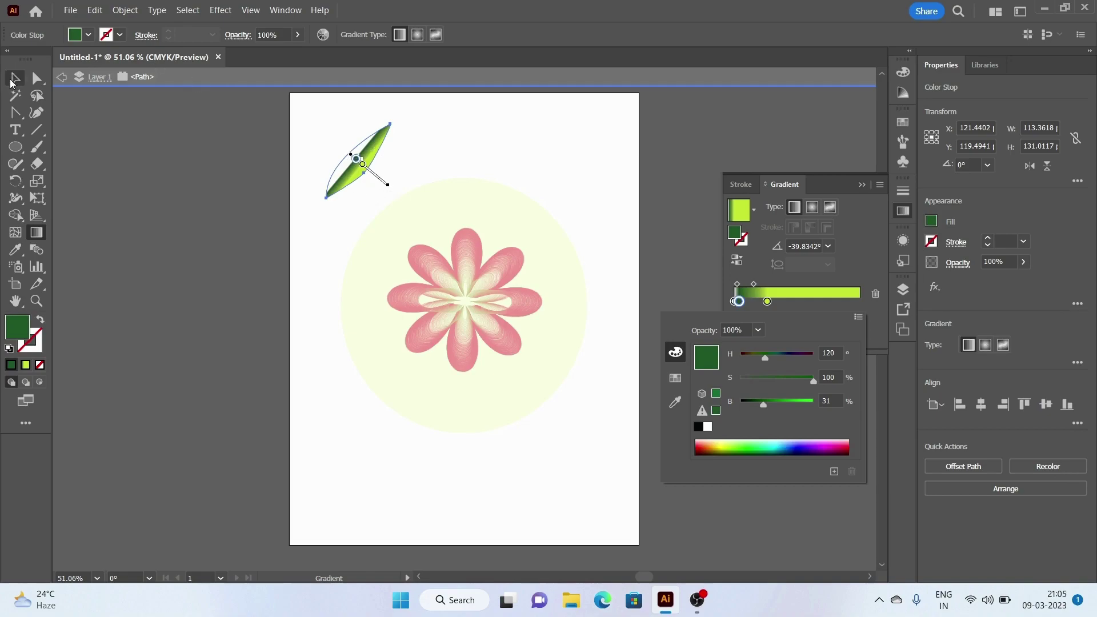
key("Escape")
mouse_move(358, 164)
left_mouse_down()
mouse_move(326, 137)
mouse_move(382, 182)
left_mouse_up()
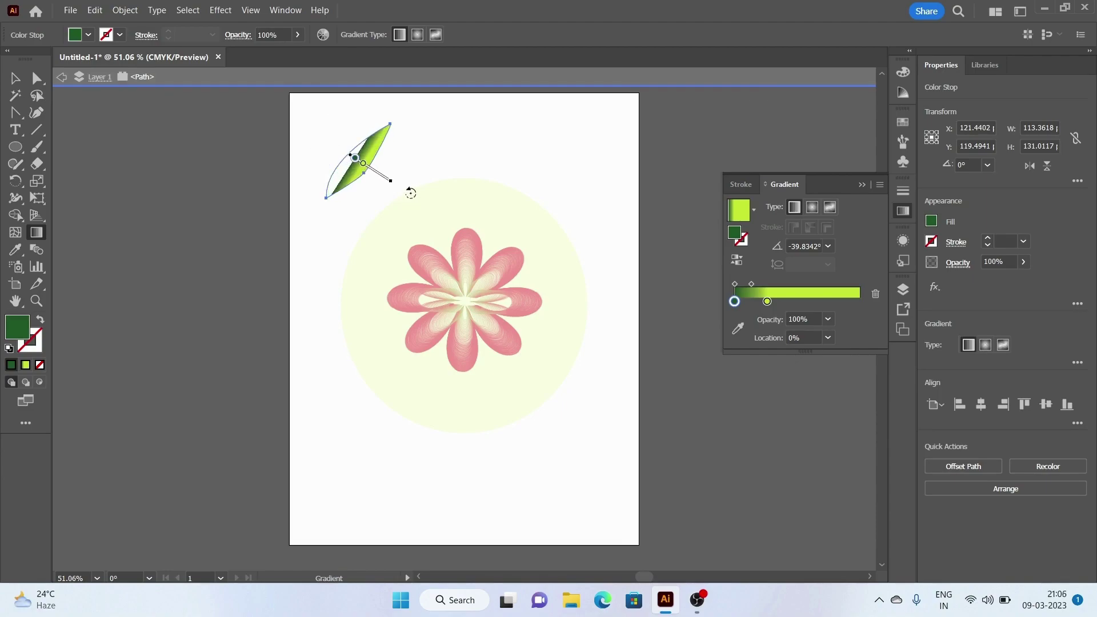
left_click_drag(767, 301, 812, 301)
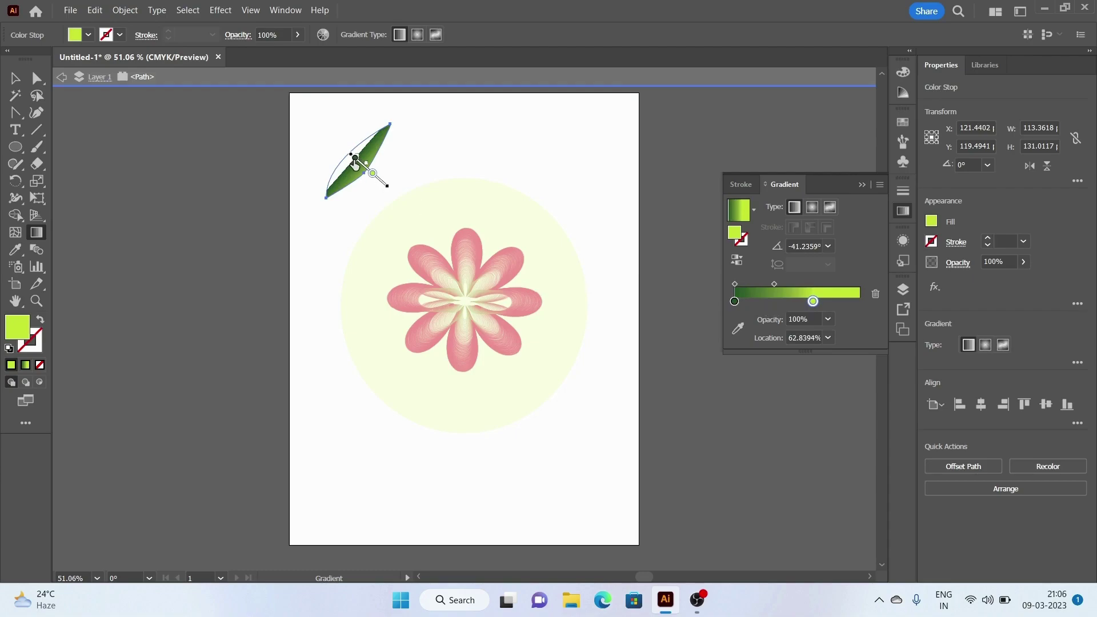
Step: Undo a stray gradient stop, reselect the leaf and slide the middle green stop right
left_click_drag(355, 160, 366, 165)
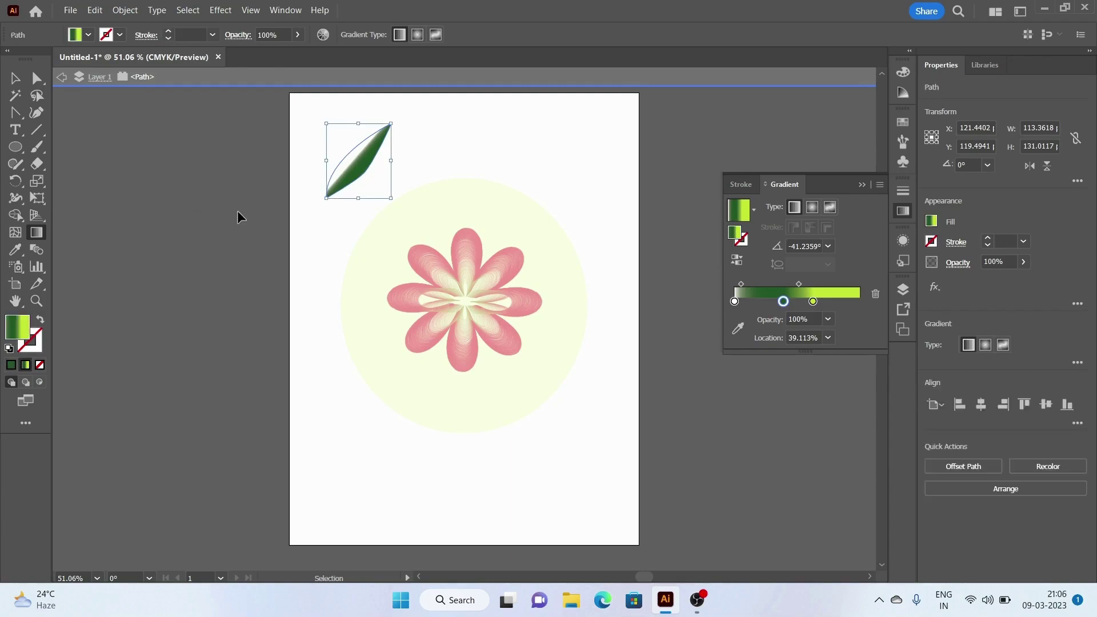
key("ctrl+z")
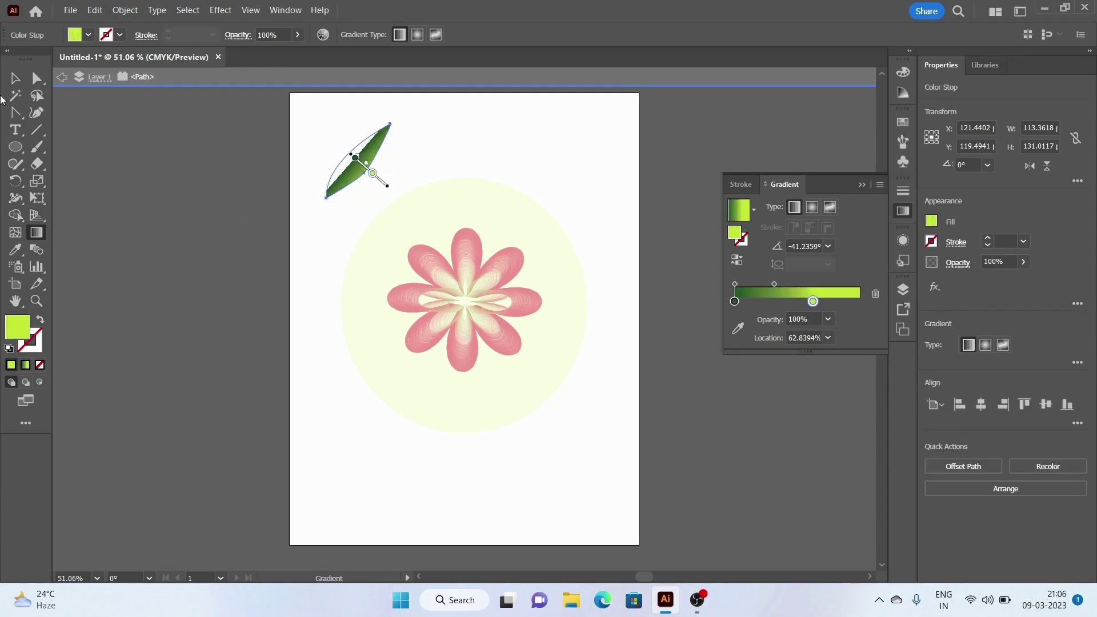
key("v")
key("ctrl+z")
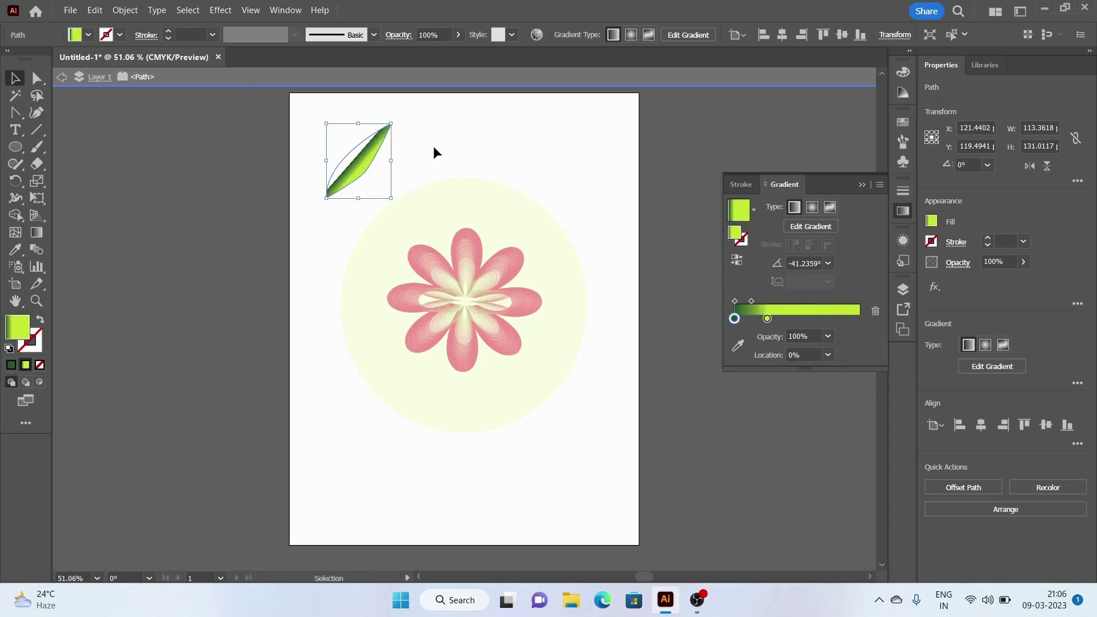
left_click(453, 147)
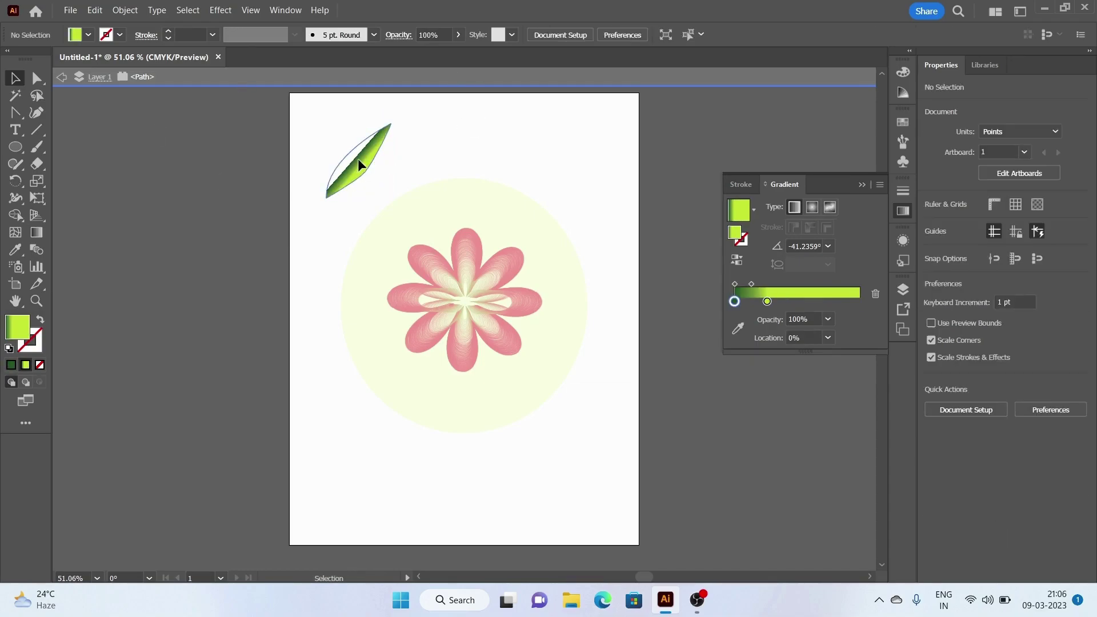
left_click_drag(357, 162, 357, 159)
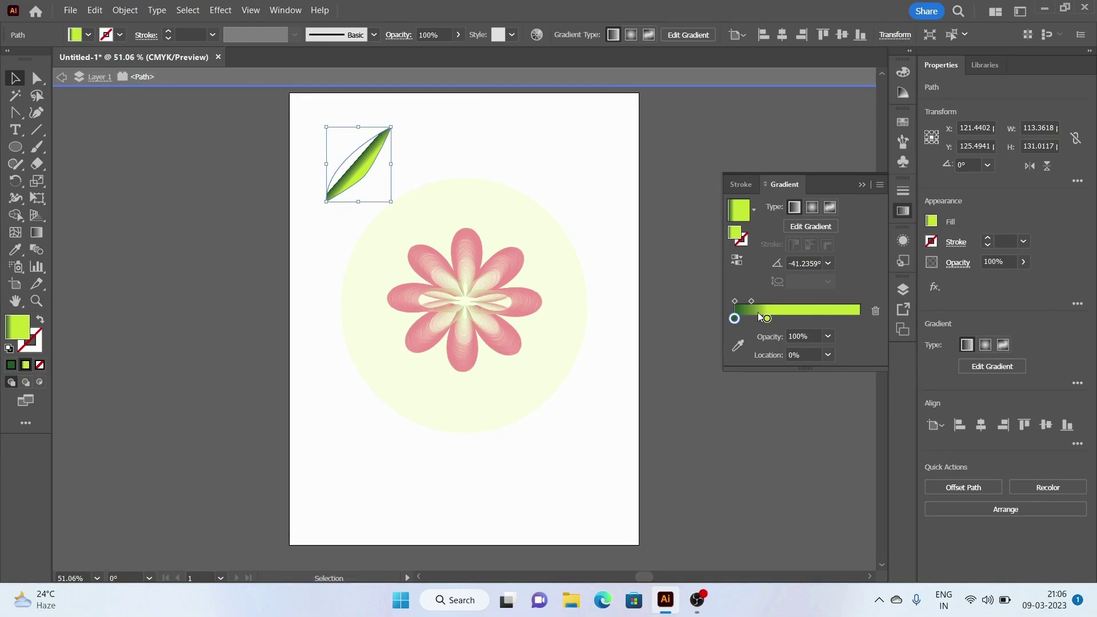
left_click_drag(766, 318, 785, 319)
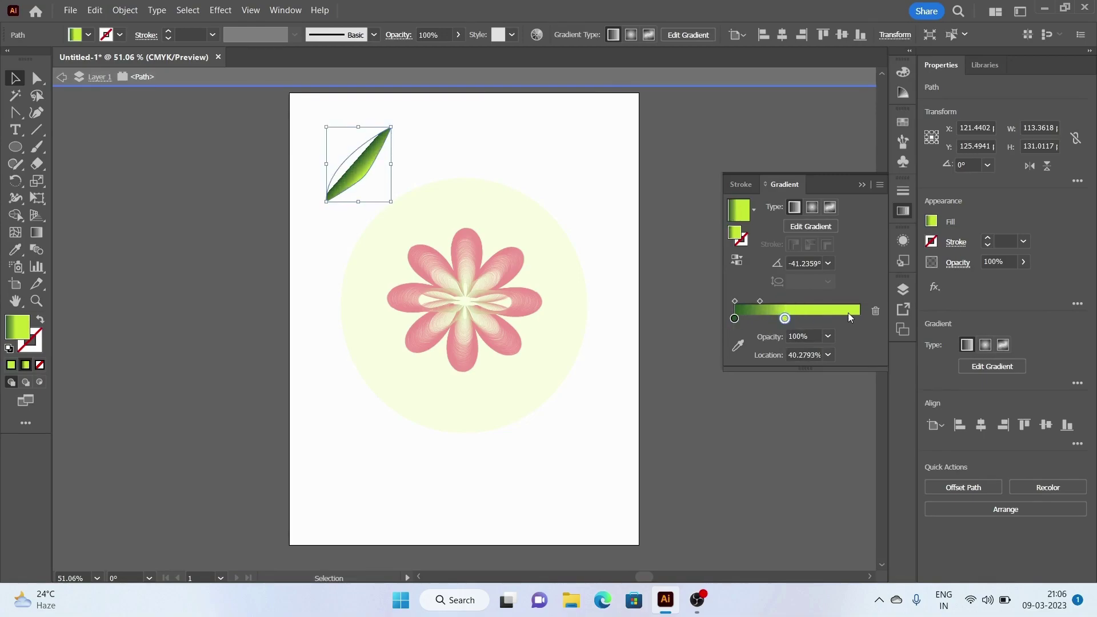
double_click(785, 318)
left_click_drag(786, 318, 789, 318)
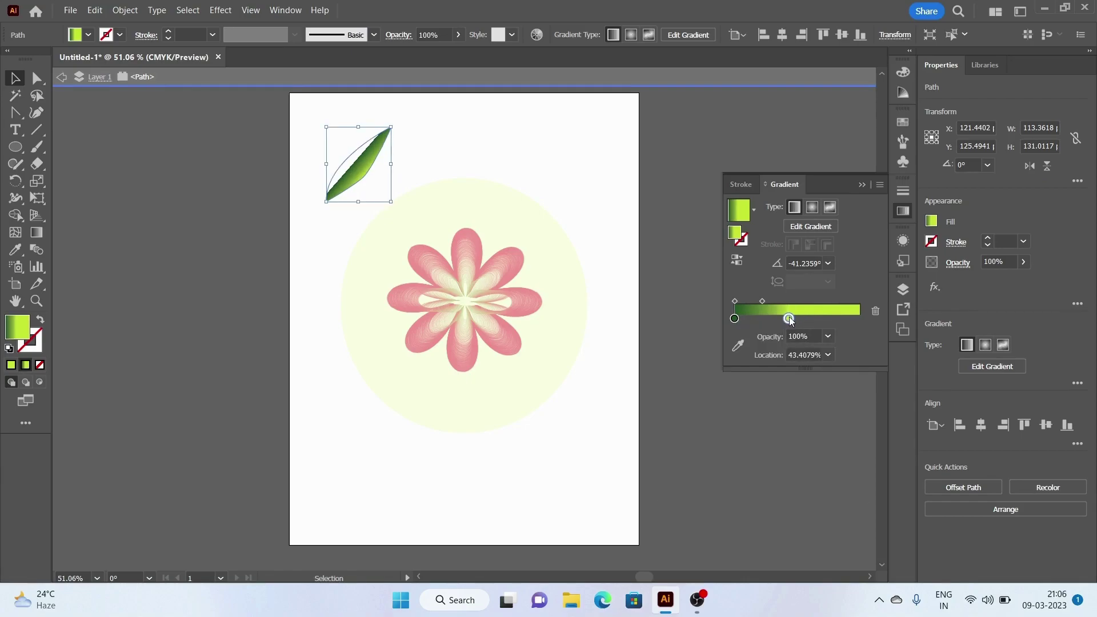
Step: Toggle between anchor-point and whole-leaf selection, undo stray edits, and exit isolation mode
key("a")
key("v")
left_click(414, 148)
key("a")
key("ctrl+z")
key("z")
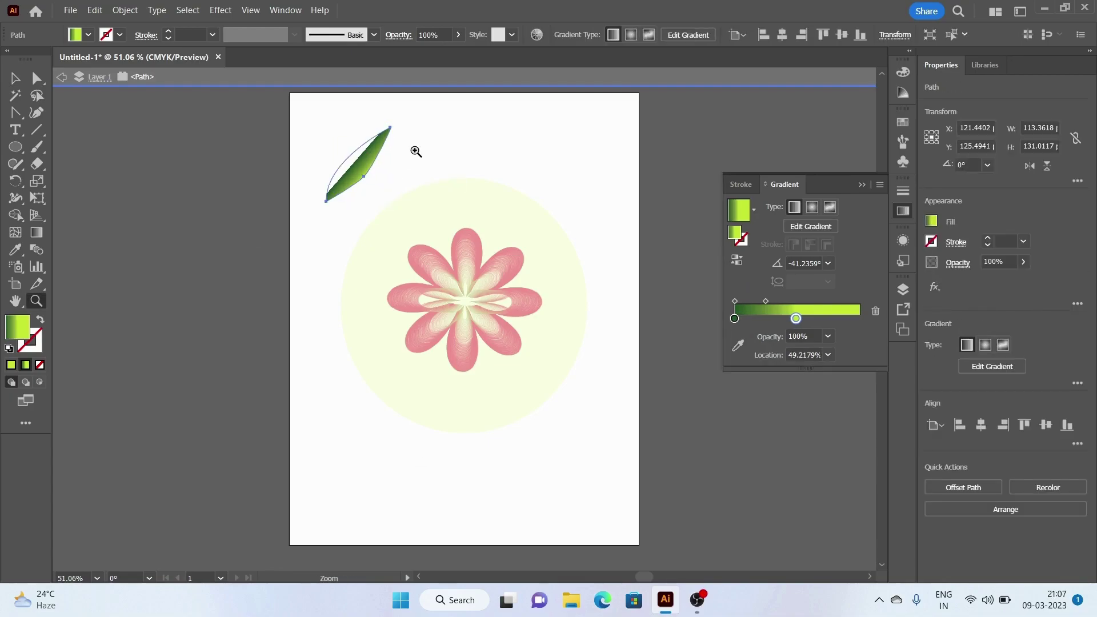
key("ctrl+z")
left_click(19, 79)
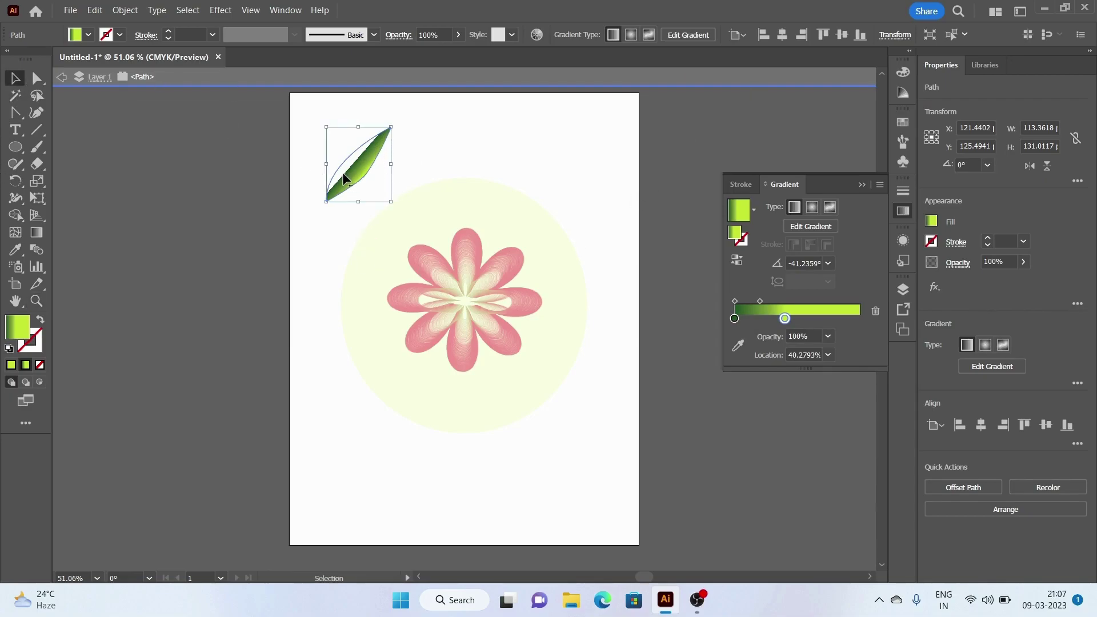
key("a")
left_click(591, 352)
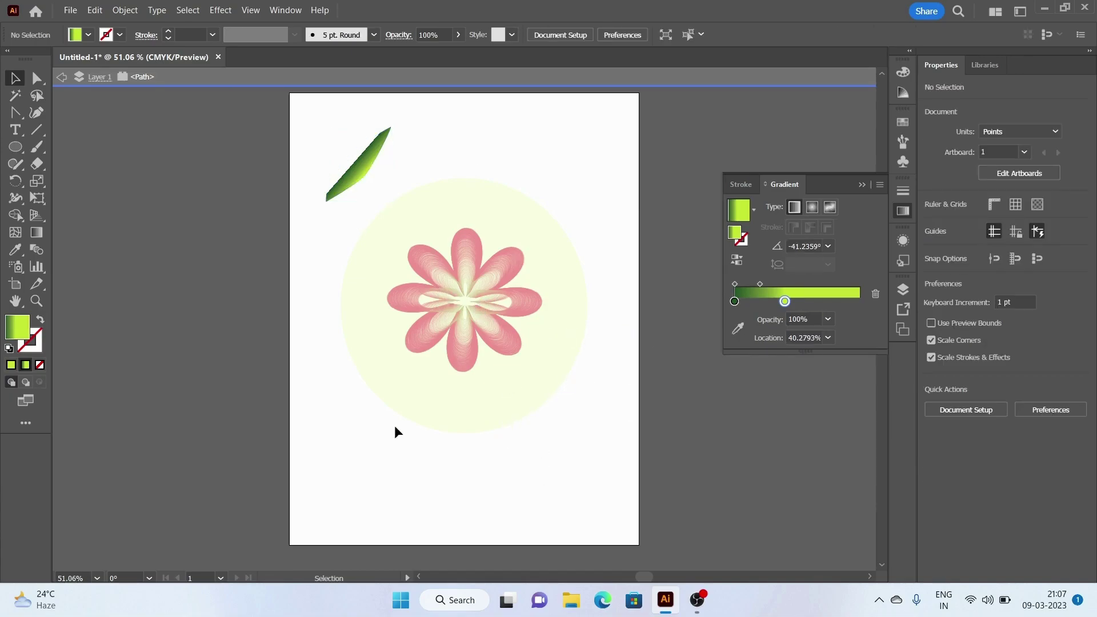
key("Escape")
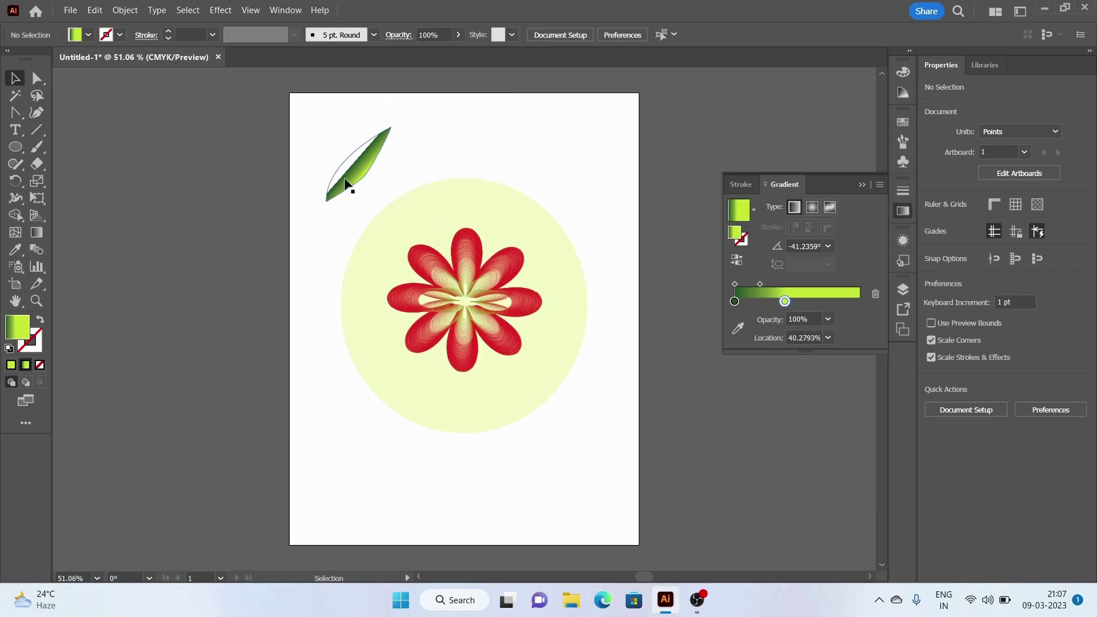
Step: Set the leaf gradient's first stop to mid green and reposition the middle stop
left_click(342, 166)
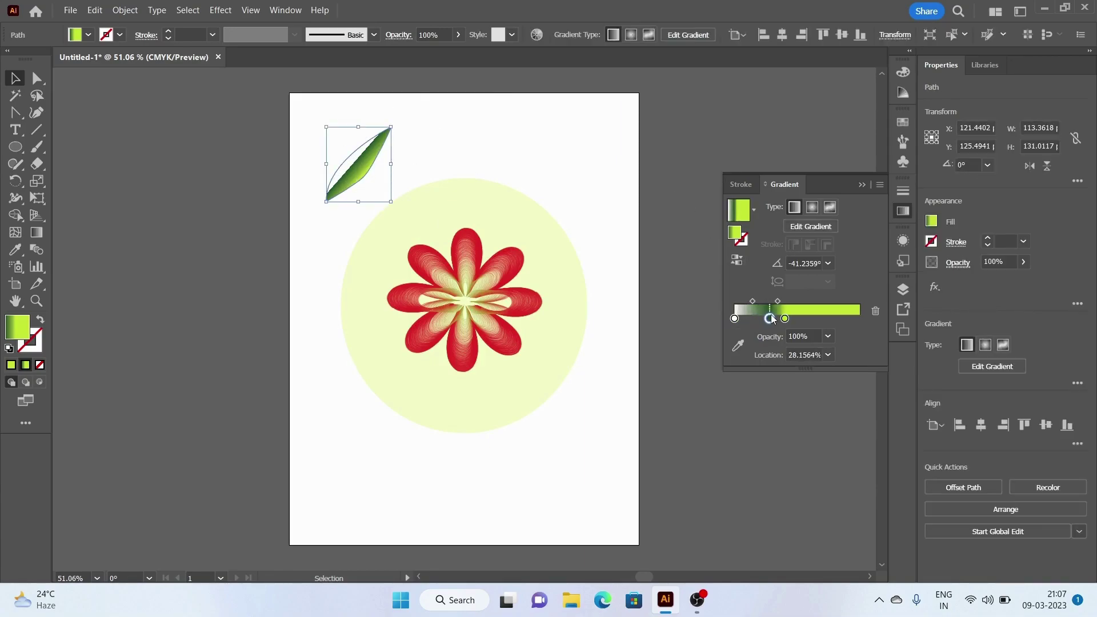
left_click_drag(736, 318, 790, 318)
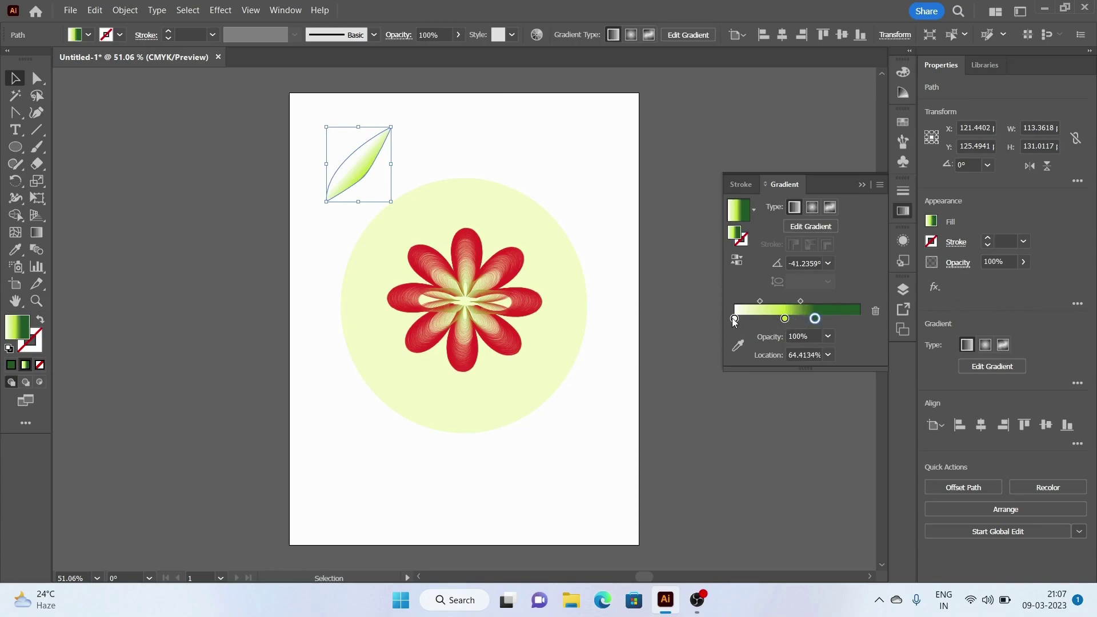
double_click(735, 319)
left_click(739, 462)
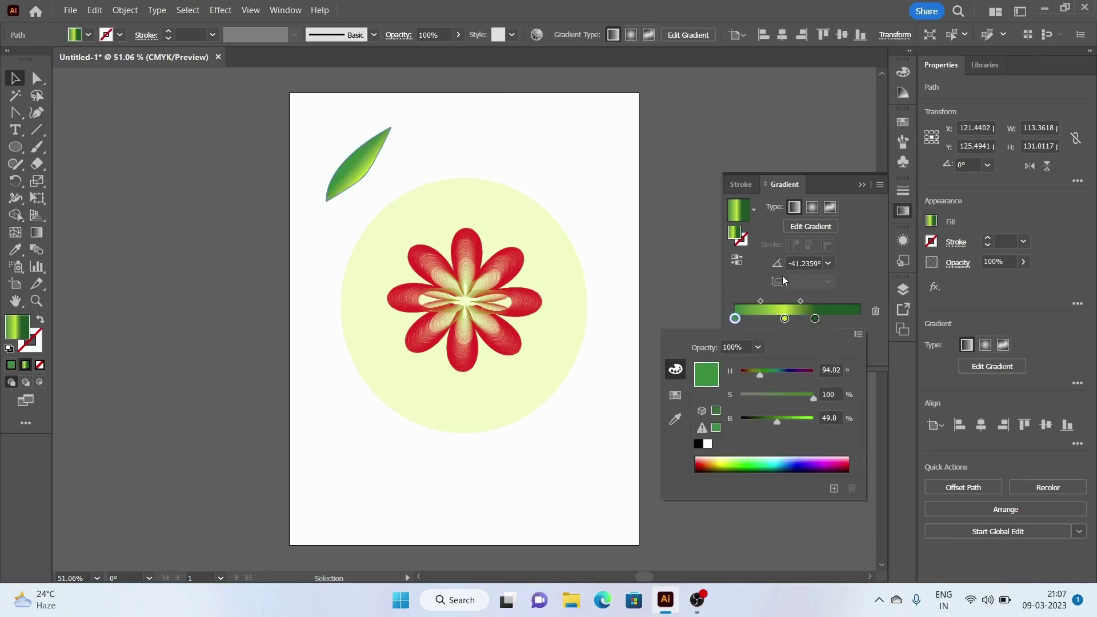
left_click(786, 319)
mouse_move(787, 319)
left_mouse_down()
mouse_move(770, 318)
mouse_move(797, 320)
left_mouse_up()
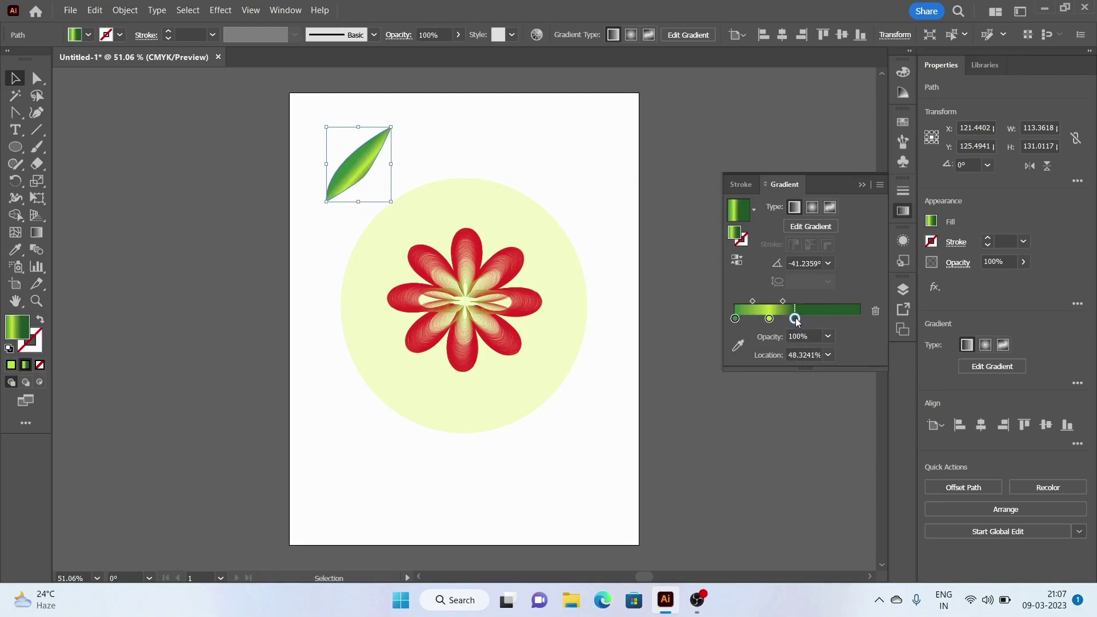
Step: Paste a leaf copy, rotate it about 90°, shrink it and tuck it behind the upper-left petals
left_click(92, 10)
left_click(118, 77)
left_click(95, 11)
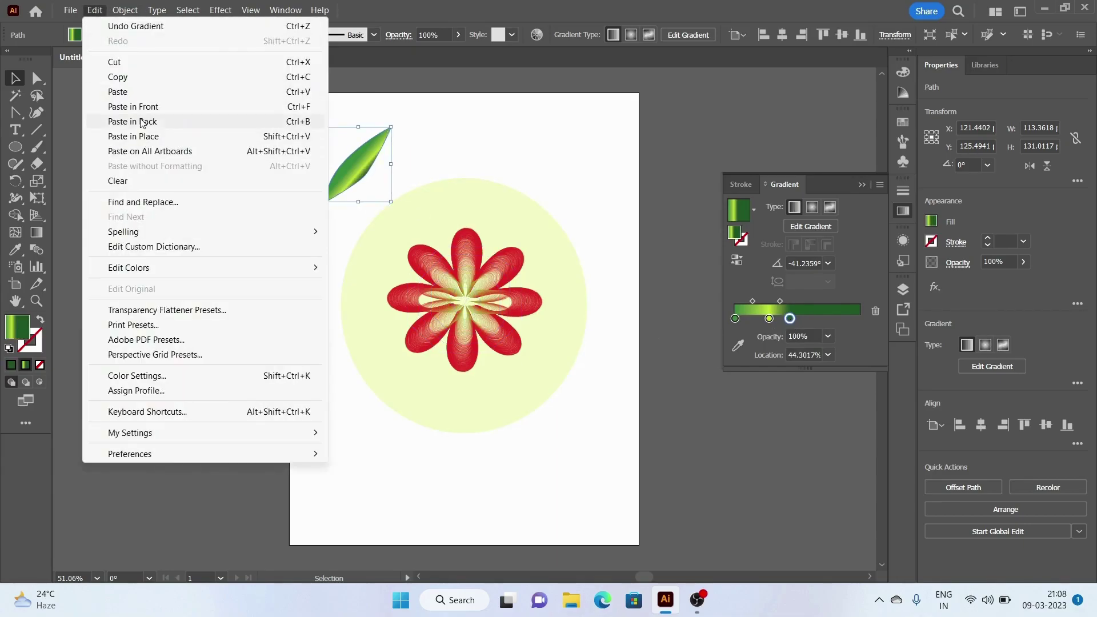
left_click(141, 107)
left_click_drag(347, 166, 386, 162)
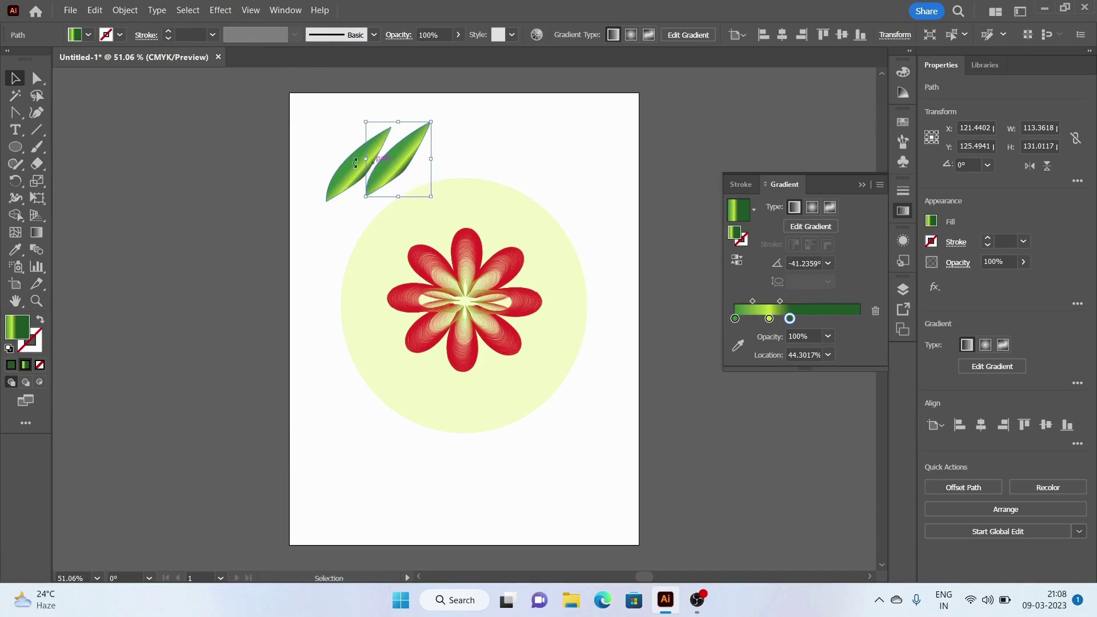
mouse_move(360, 199)
left_mouse_down()
mouse_move(420, 170)
mouse_move(442, 218)
mouse_move(424, 208)
left_mouse_up()
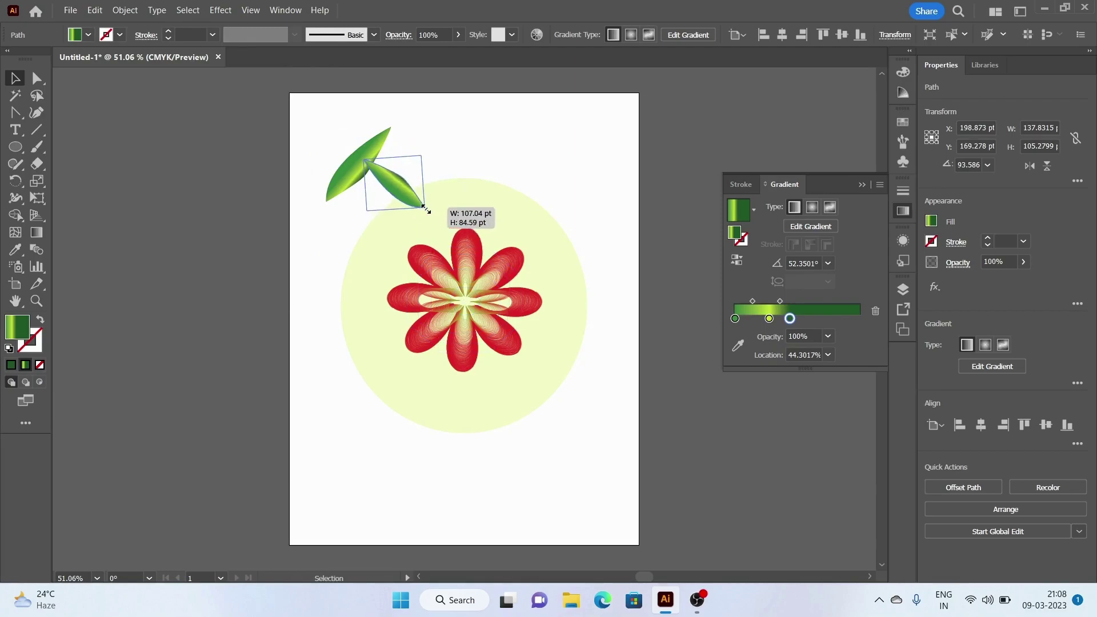
mouse_move(386, 176)
left_mouse_down()
mouse_move(421, 238)
mouse_move(404, 207)
left_mouse_up()
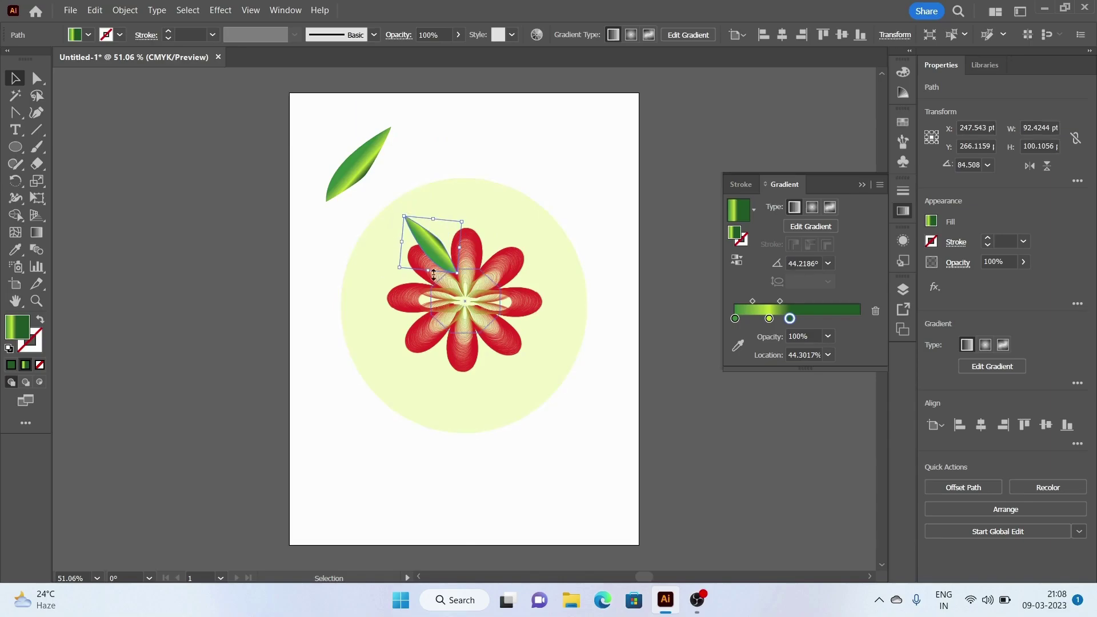
left_click(1026, 502)
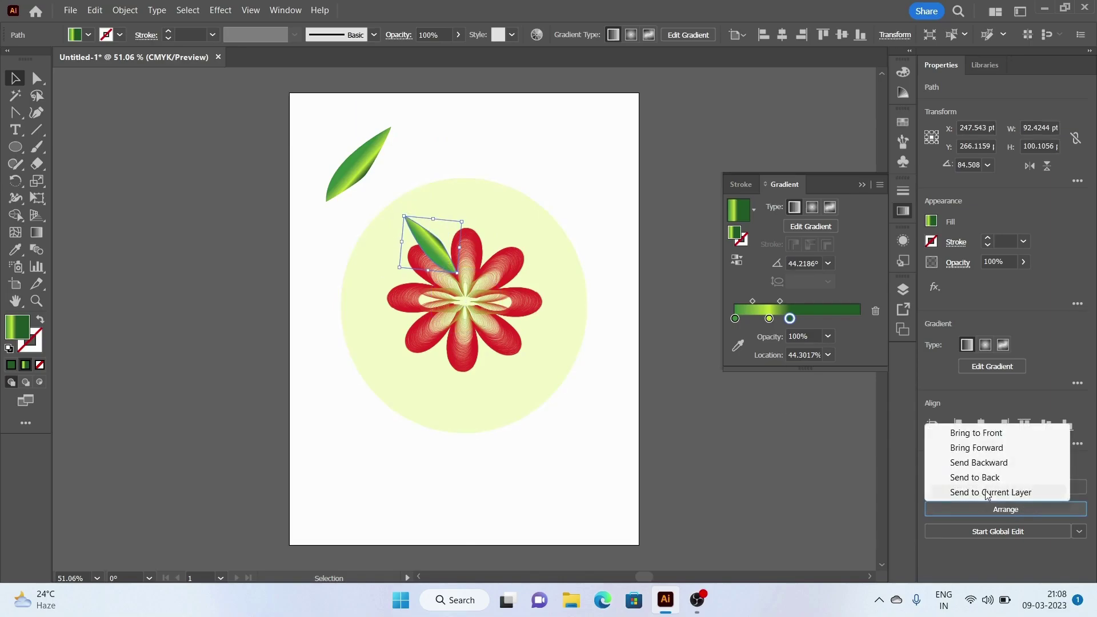
left_click(1022, 479)
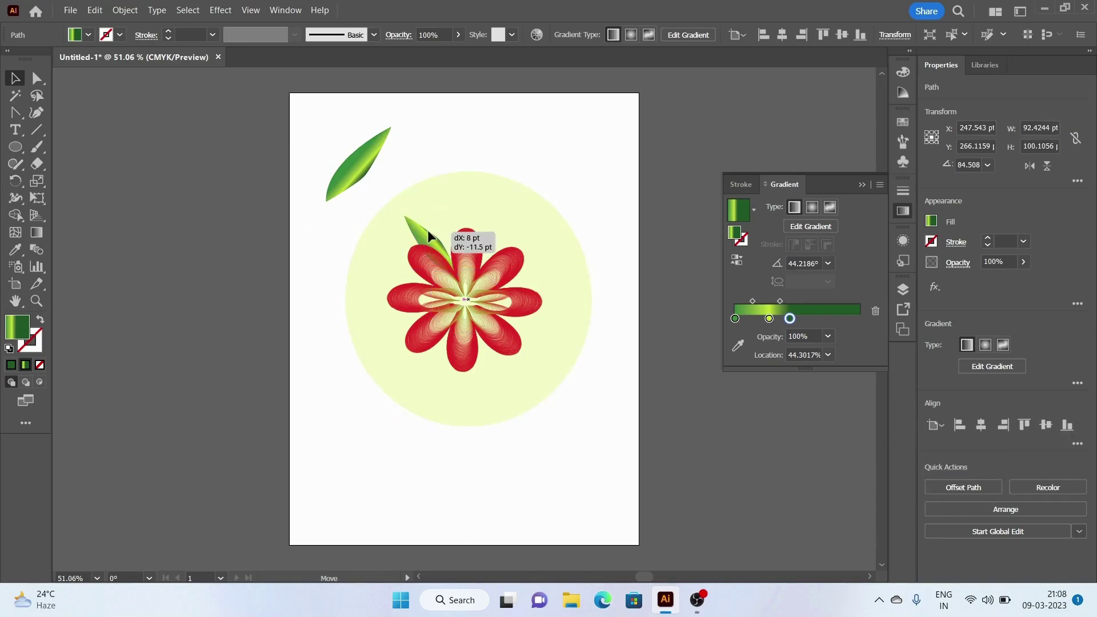
Step: Move the pale background circle slightly higher behind the flower
left_click(364, 283)
left_click(313, 286)
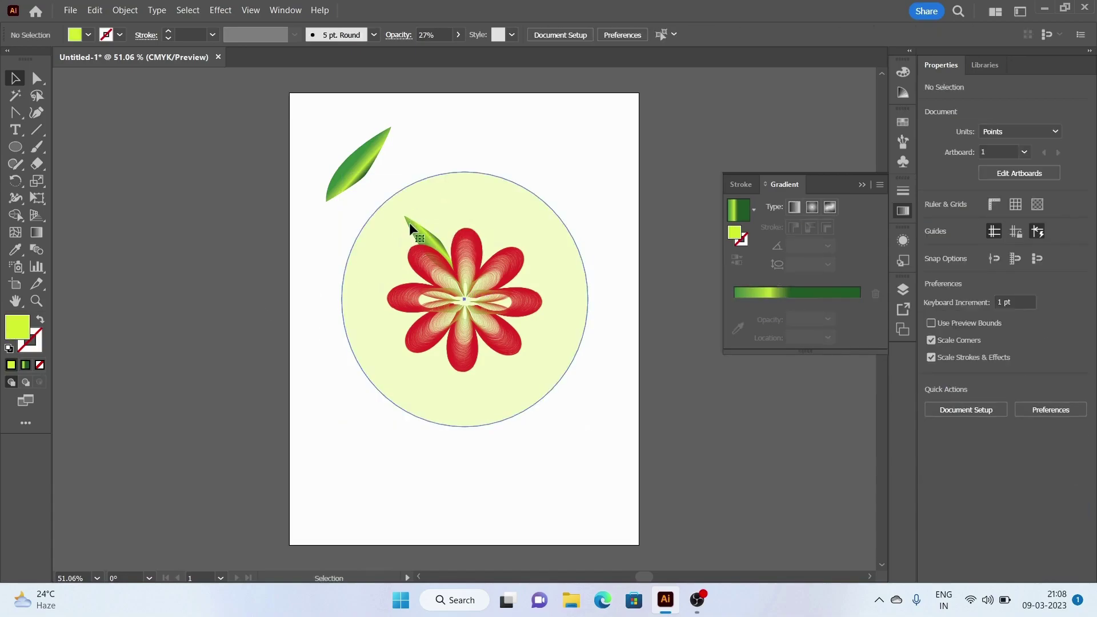
left_click_drag(409, 221, 409, 222)
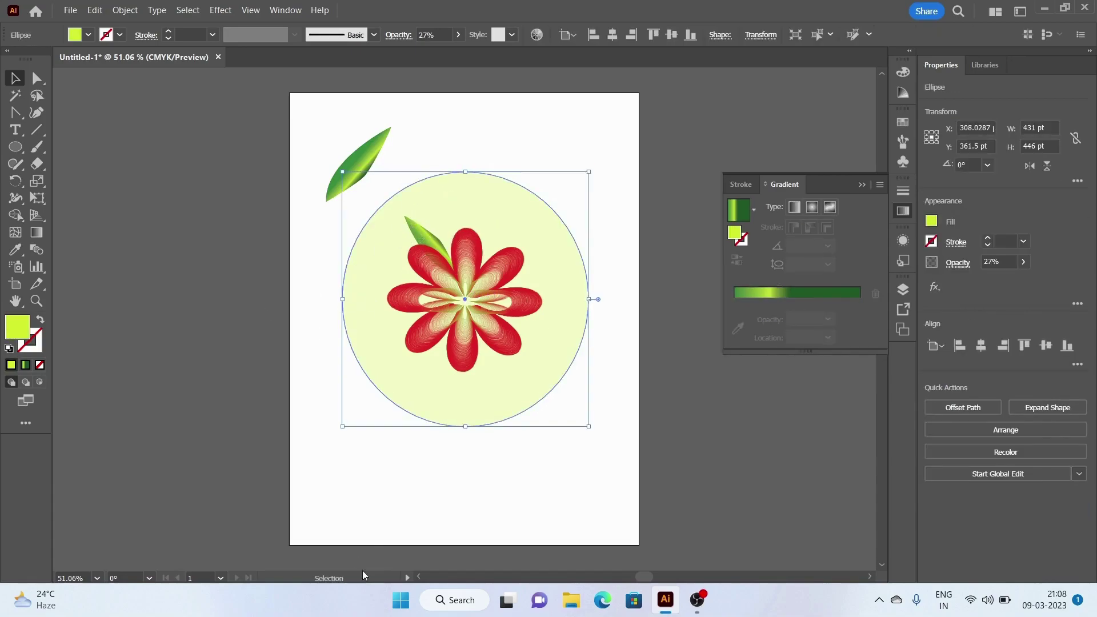
left_click(372, 403)
left_click(428, 232)
double_click(428, 232)
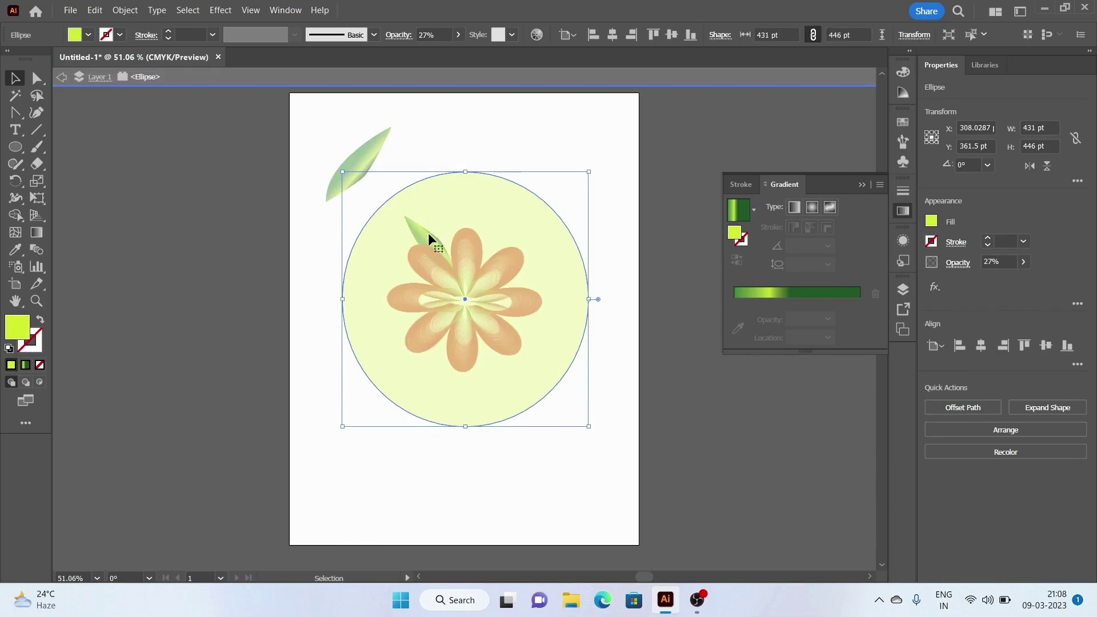
left_click(350, 502)
mouse_move(495, 225)
left_mouse_down()
mouse_move(517, 213)
mouse_move(507, 208)
left_mouse_up()
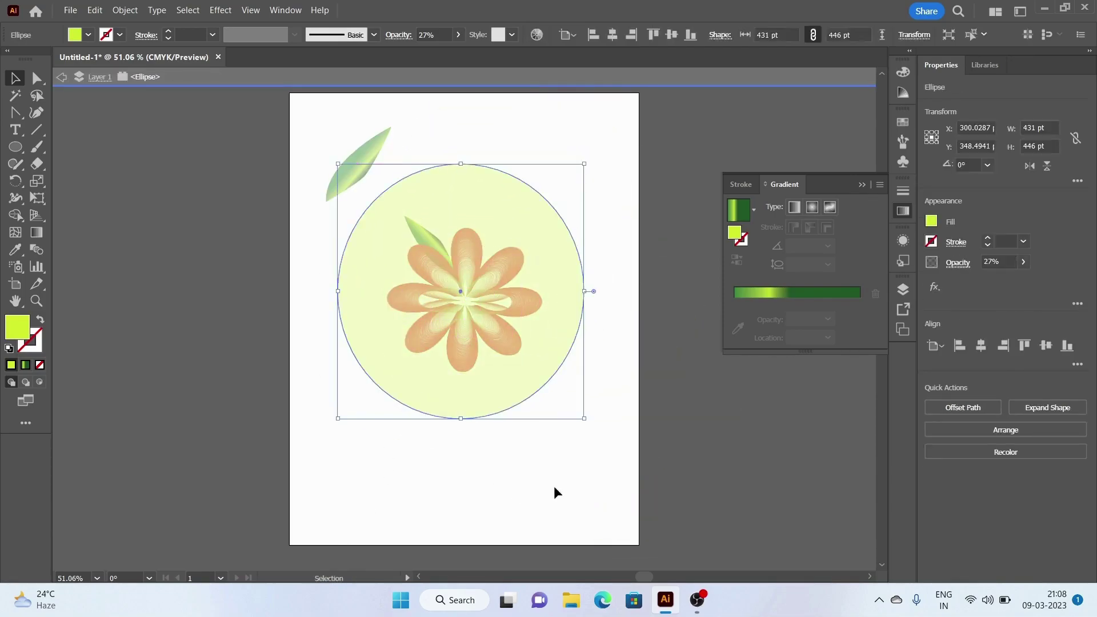
left_click(517, 461)
key("Escape")
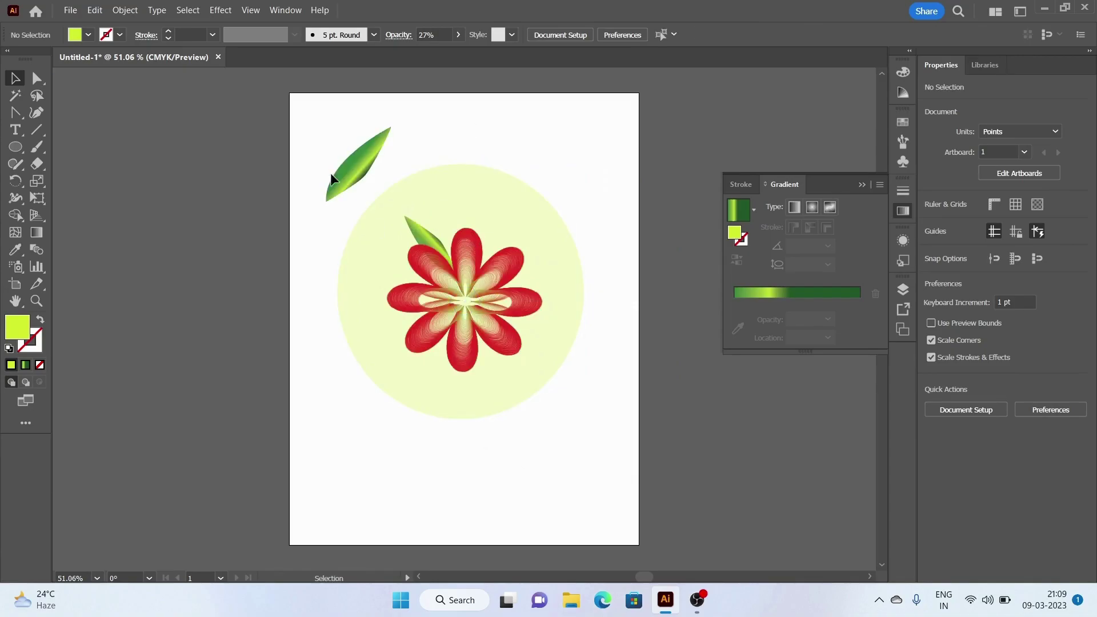
Step: Copy the top-left leaf and place two copies side by side at the page's upper right
left_click(347, 172)
left_click(95, 10)
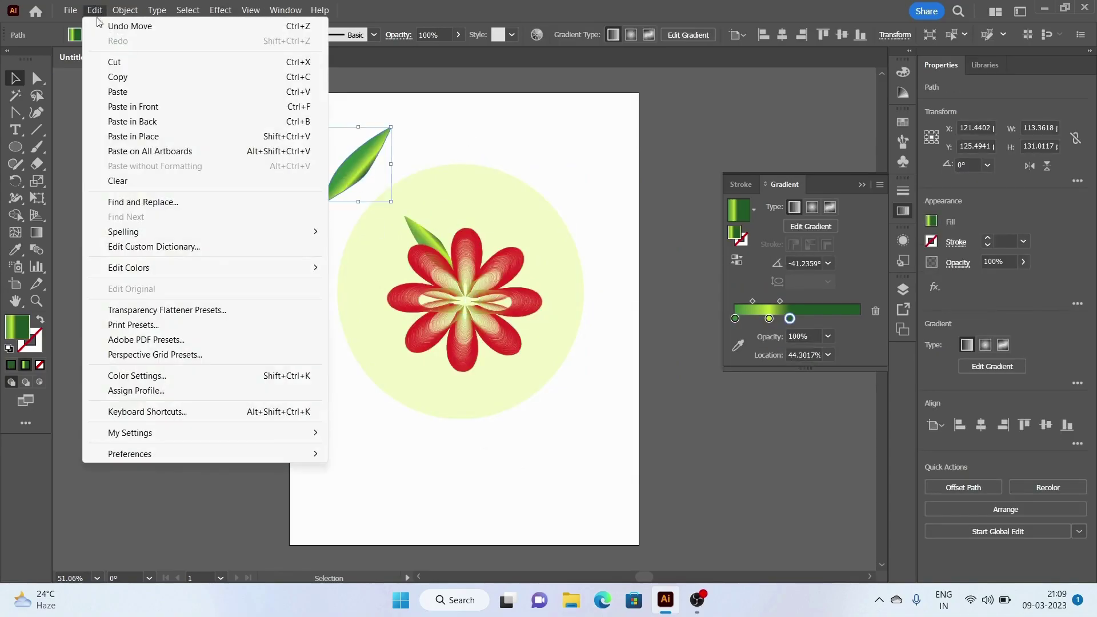
left_click(118, 78)
left_click(95, 10)
left_click(125, 120)
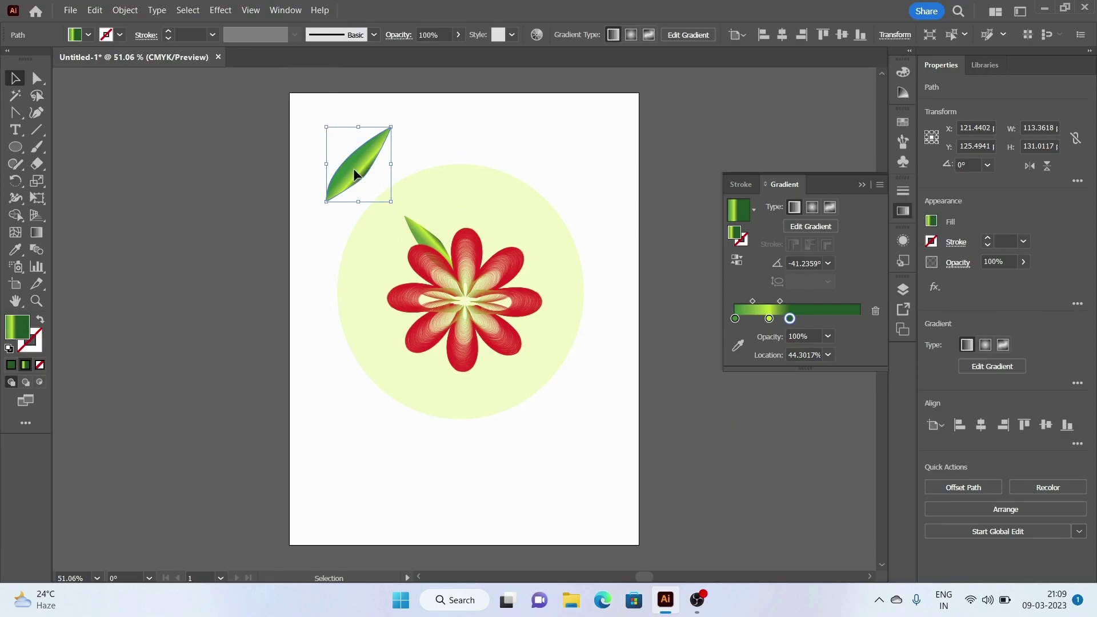
left_click_drag(353, 168, 369, 172)
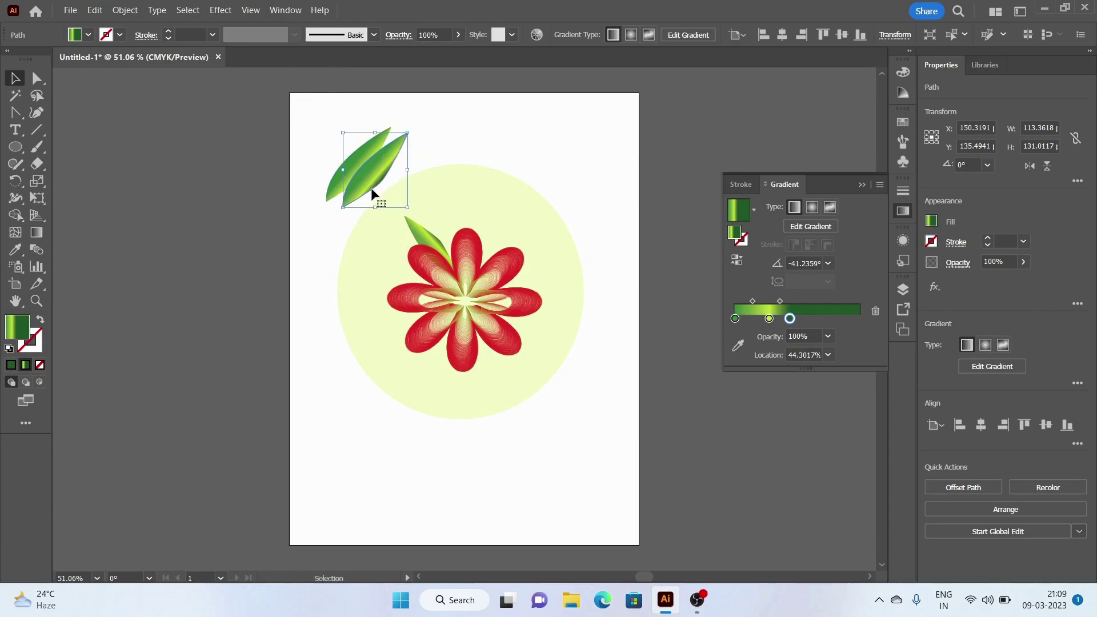
left_click(95, 10)
left_click(95, 9)
left_click(125, 103)
left_click_drag(382, 160, 564, 134)
mouse_move(366, 184)
left_mouse_down()
mouse_move(575, 175)
mouse_move(529, 167)
mouse_move(566, 167)
left_mouse_up()
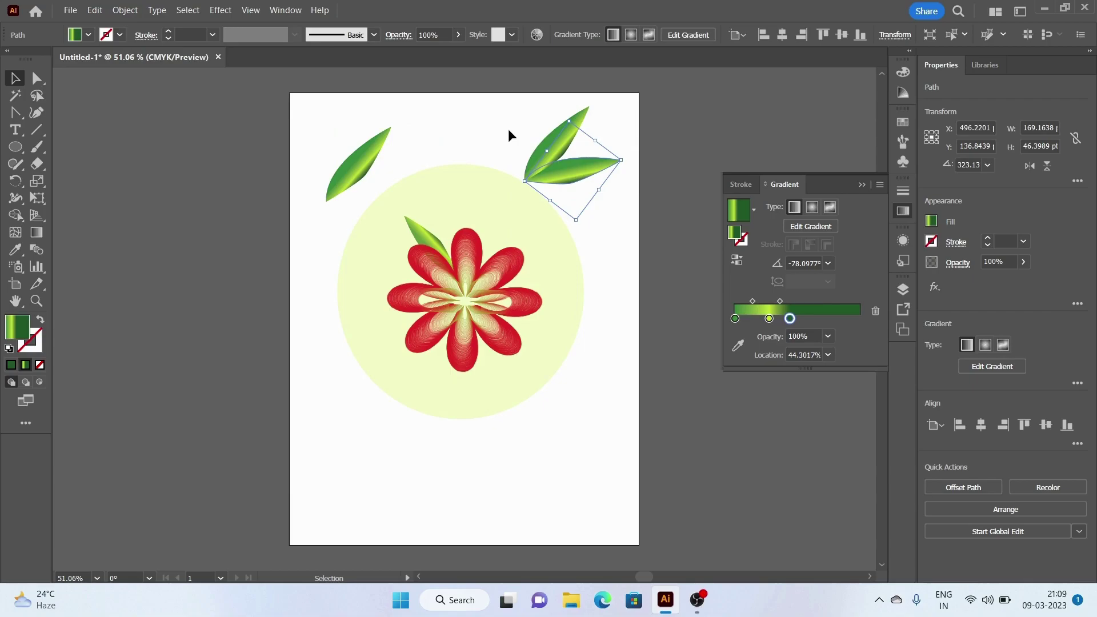
Step: Select the upper-right leaf pair, attempt a join, nudge it, and paste a duplicate
key("ctrl+a")
left_click(297, 213)
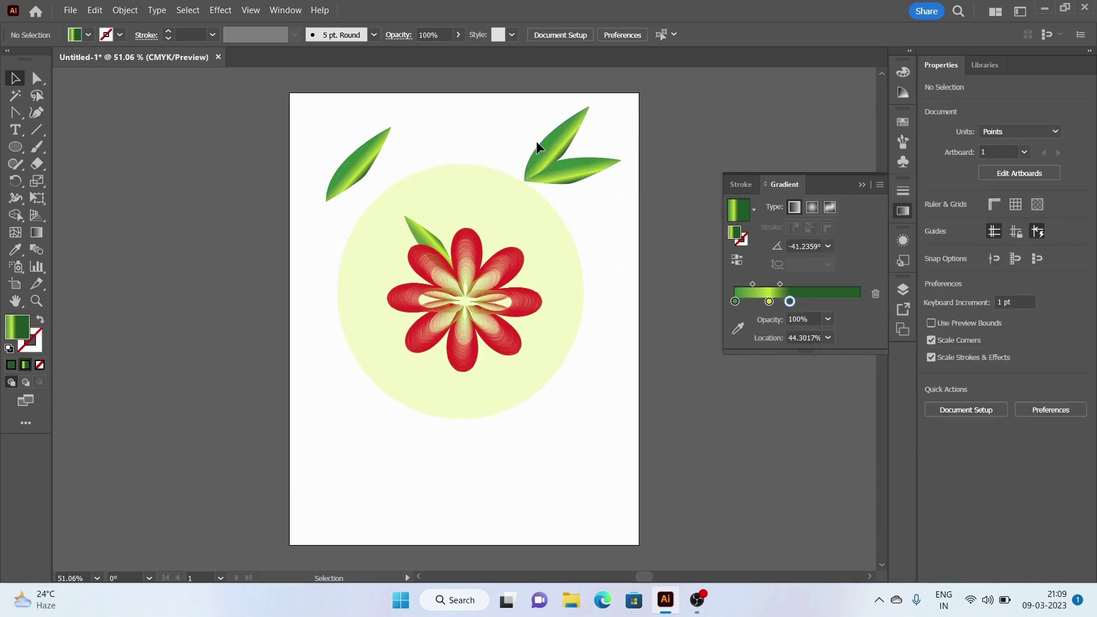
left_click(583, 167)
key("ctrl+j")
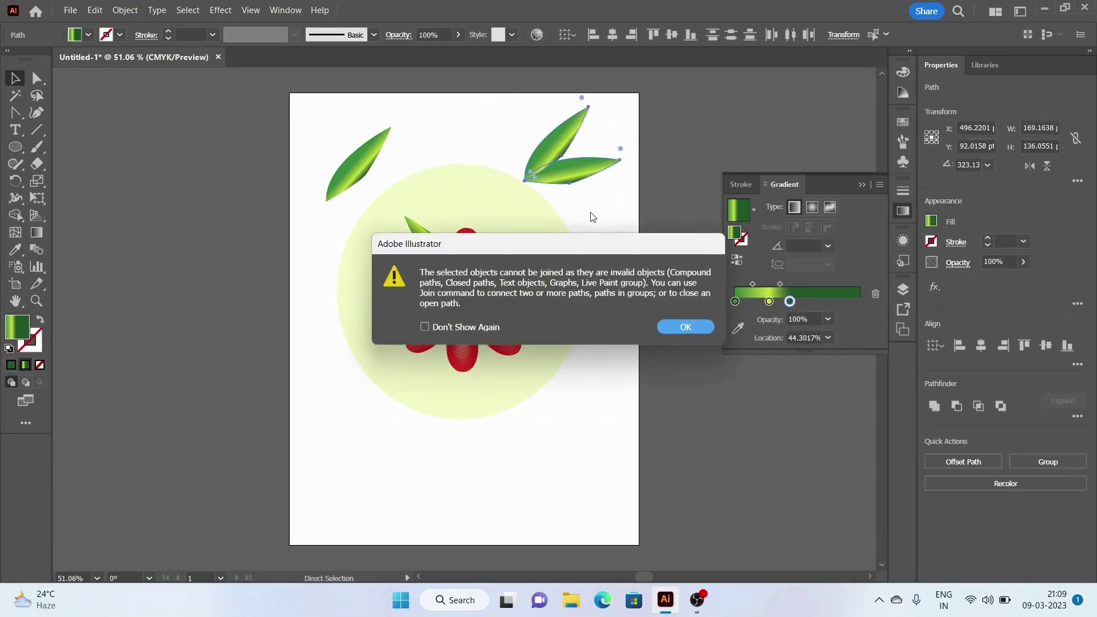
left_click(684, 327)
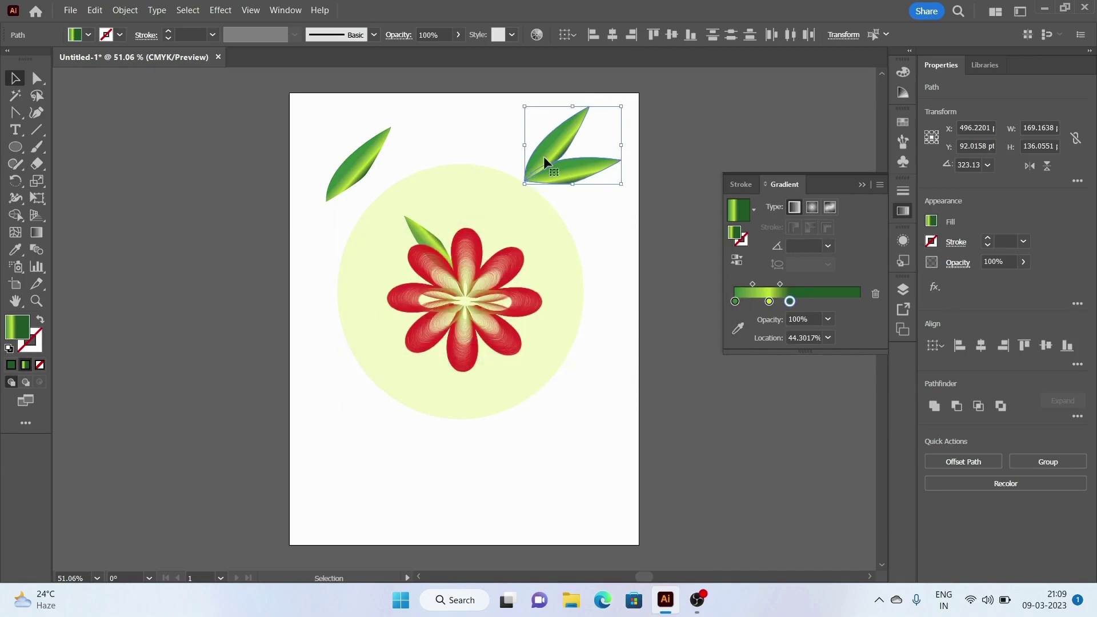
mouse_move(543, 156)
left_mouse_down()
mouse_move(520, 267)
mouse_move(533, 164)
left_mouse_up()
left_click(95, 10)
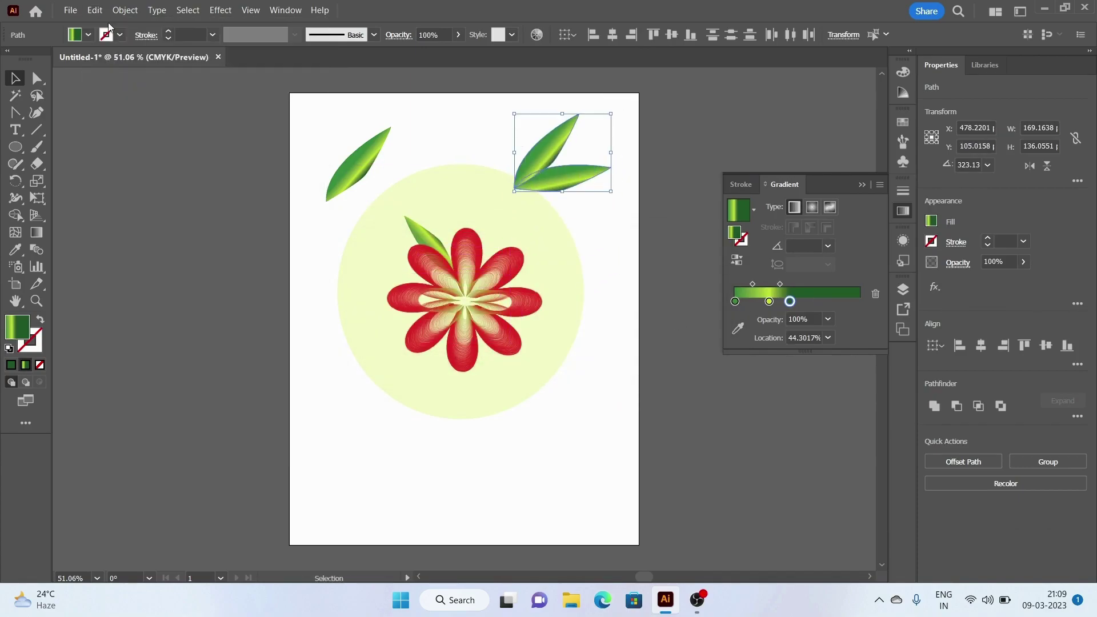
left_click(95, 11)
left_click(129, 107)
Step: Move the copied leaf pair left of the flower and flatten the top-right pair slightly
left_click_drag(605, 176, 387, 293)
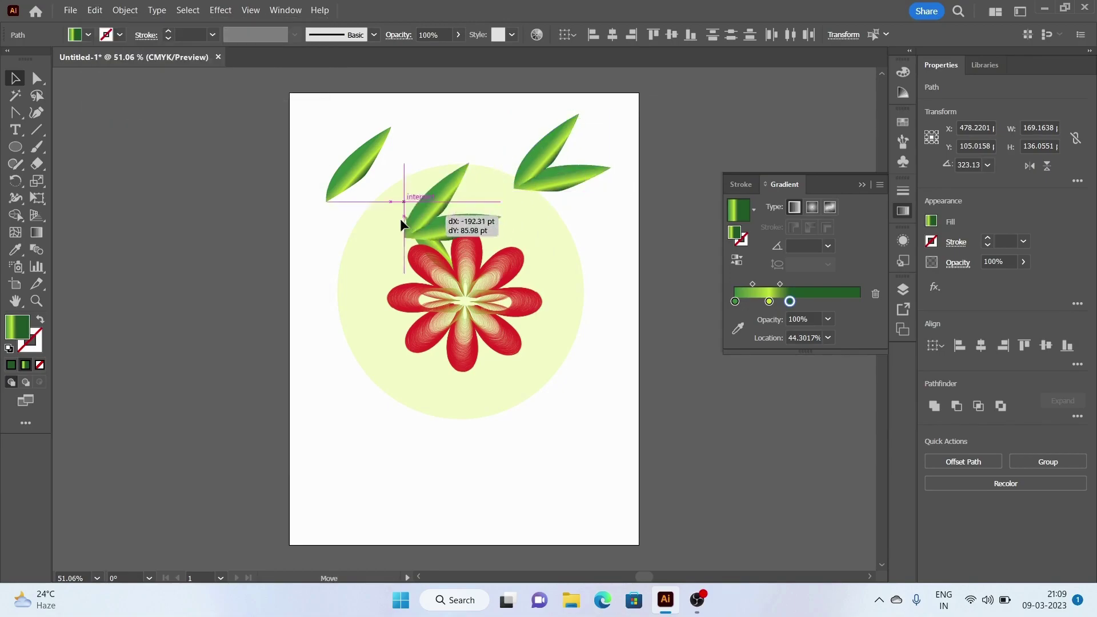
mouse_move(541, 179)
left_mouse_down()
mouse_move(541, 211)
mouse_move(547, 159)
left_mouse_up()
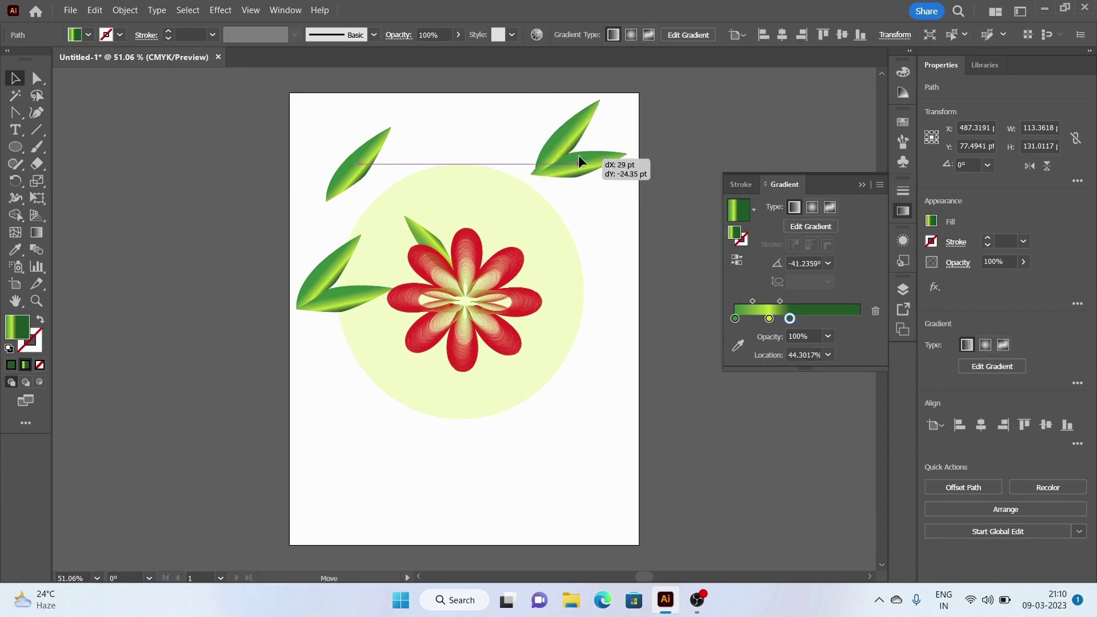
mouse_move(566, 196)
left_mouse_down()
mouse_move(580, 153)
mouse_move(543, 181)
left_mouse_up()
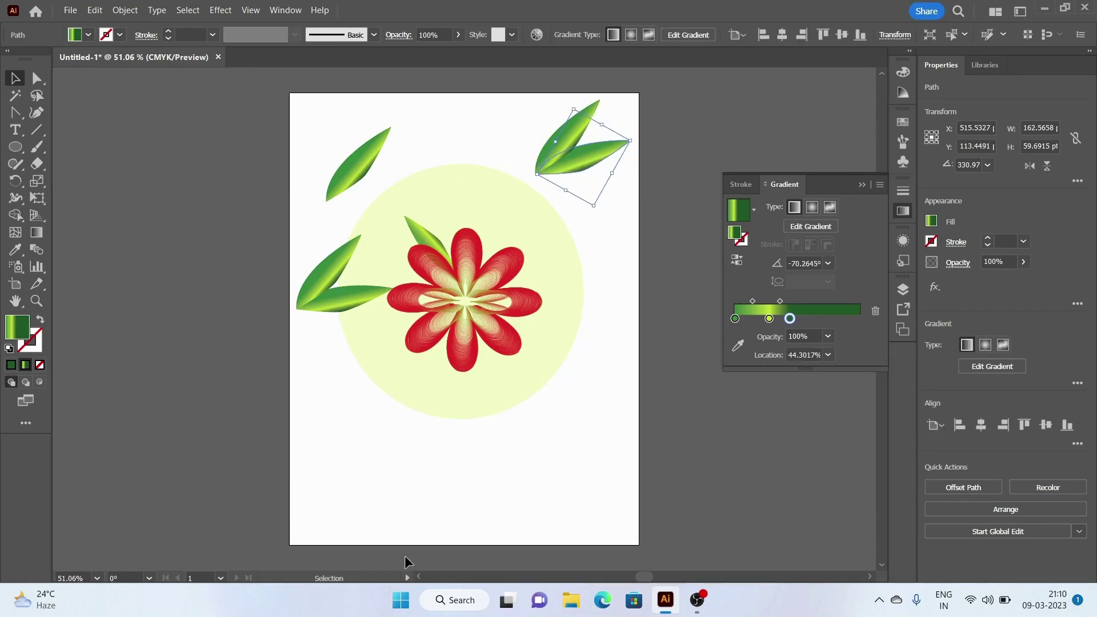
Step: After a failed join attempt, drag the top-right leaf pair onto the flower's upper-right petals
key("a")
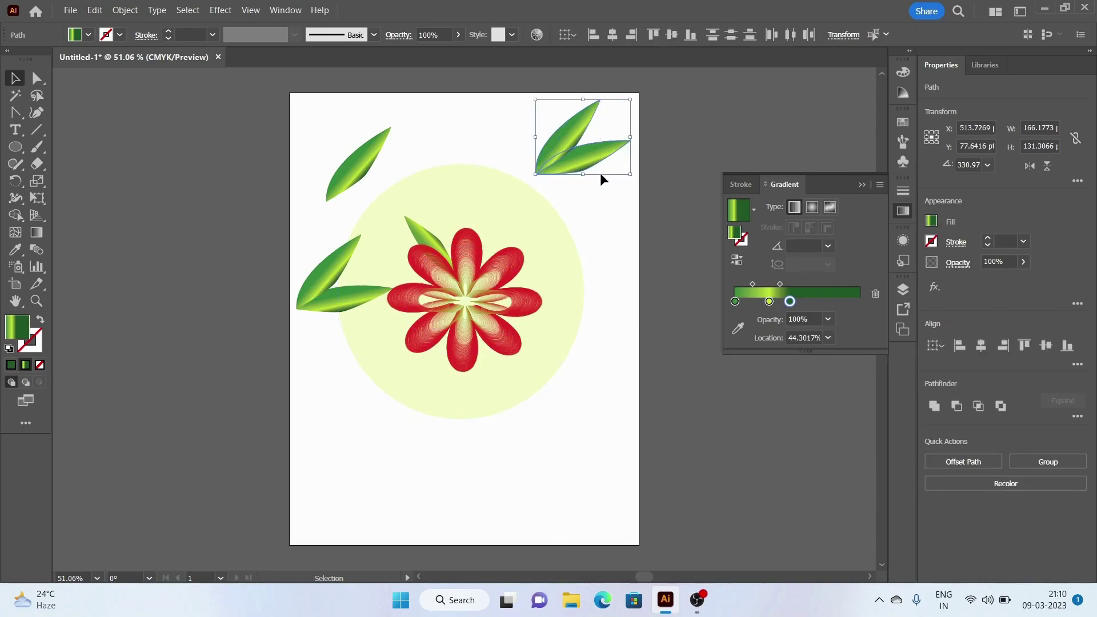
key("ctrl+j")
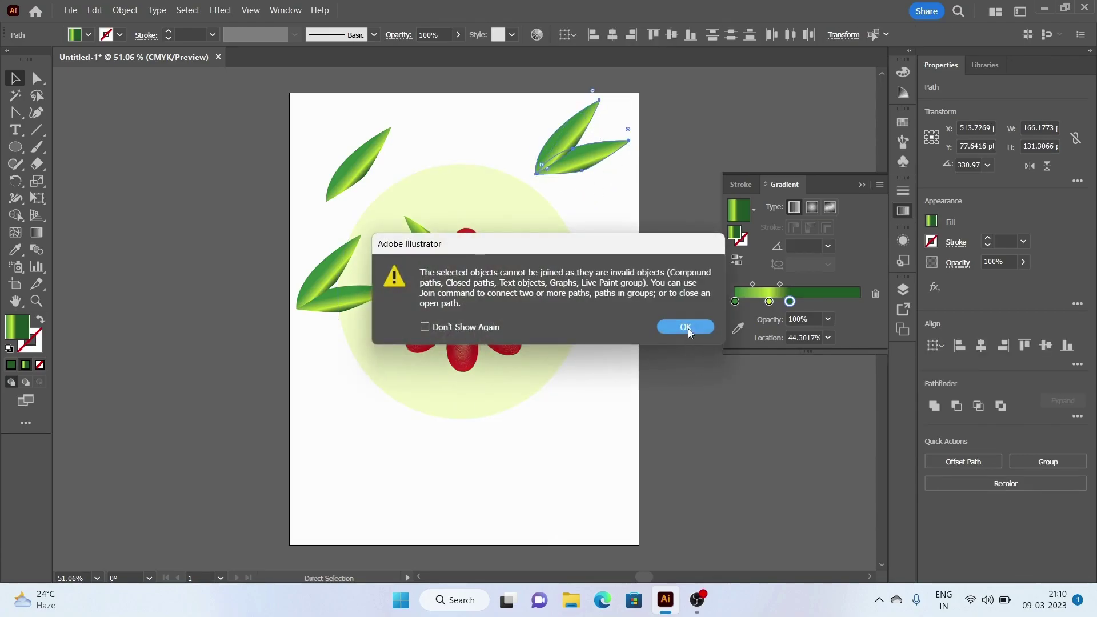
left_click(686, 327)
key("v")
mouse_move(571, 148)
left_mouse_down()
mouse_move(550, 234)
mouse_move(524, 271)
left_mouse_up()
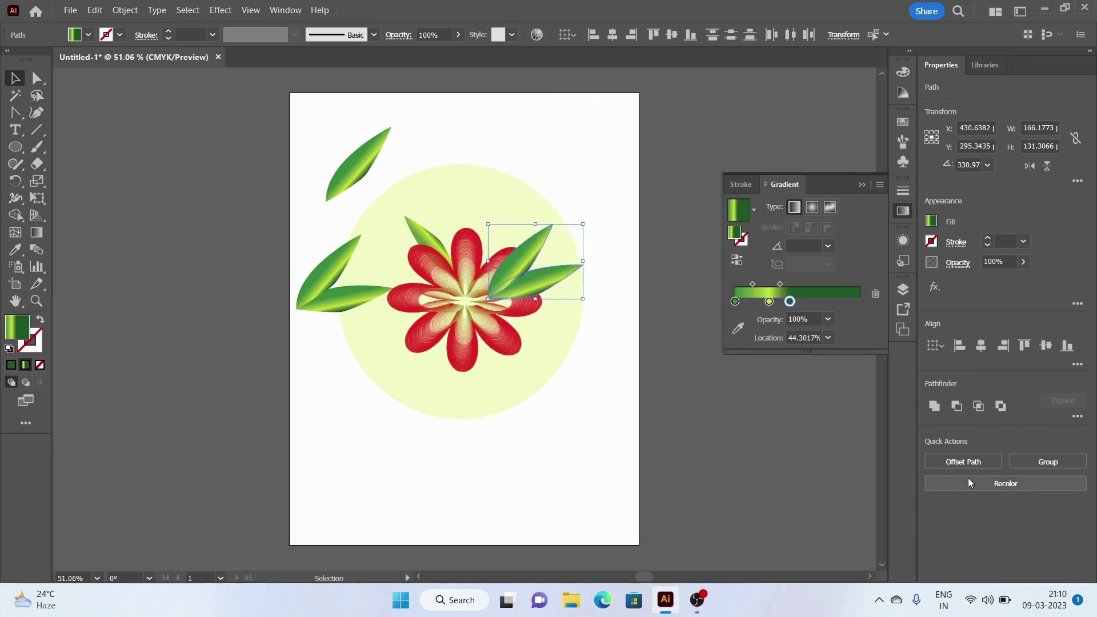
left_click(760, 458)
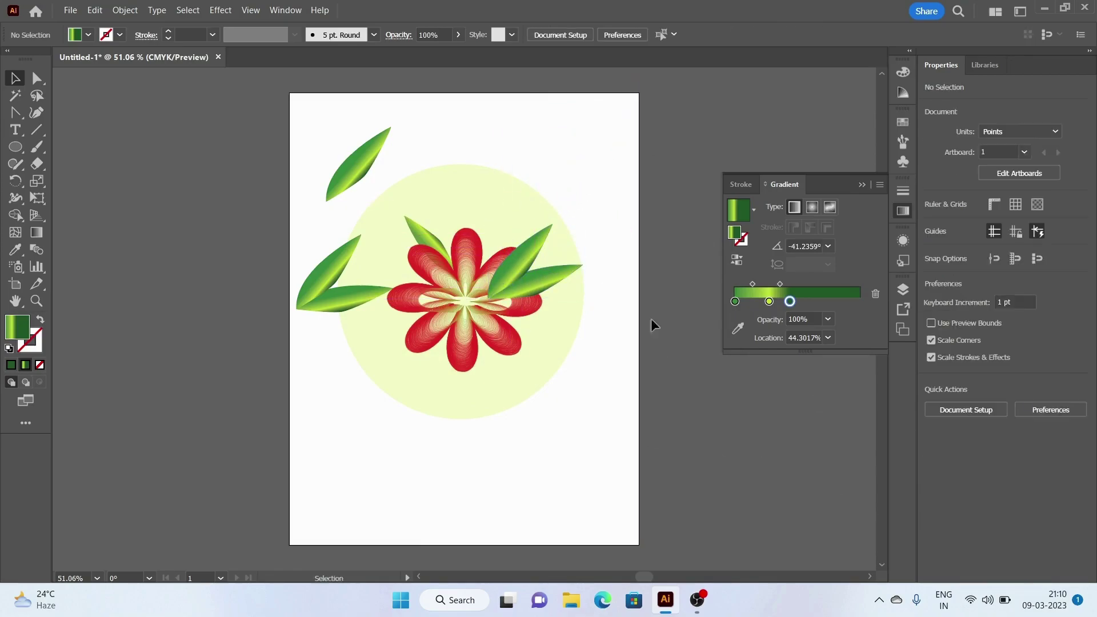
Step: Position two right-side leaves upright together and send both behind the petals
left_click_drag(512, 267, 503, 238)
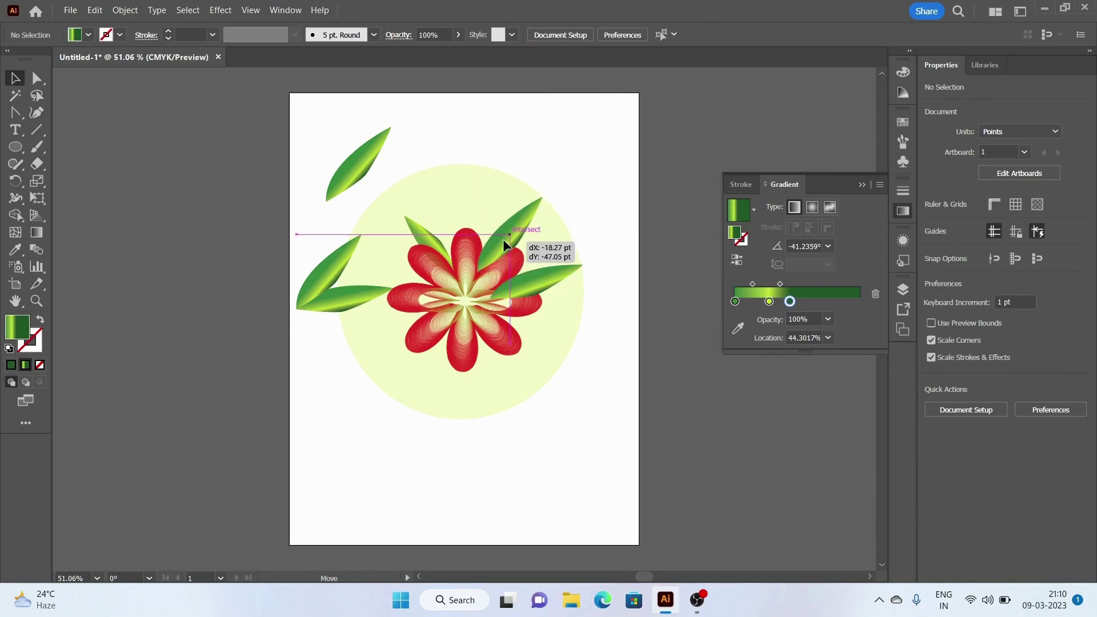
left_click(1006, 509)
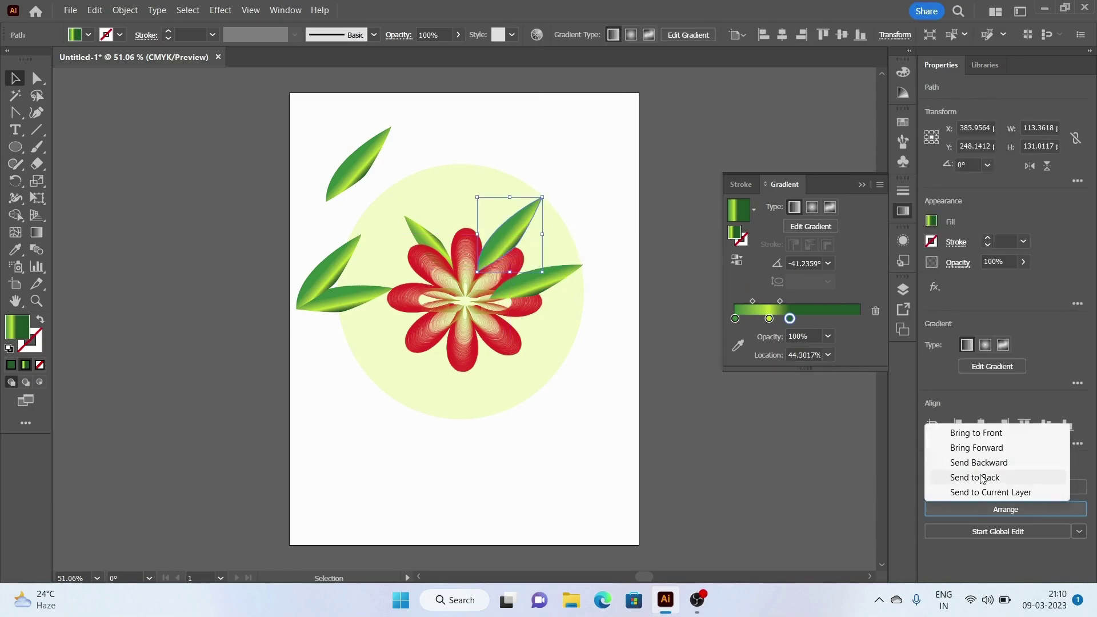
left_click(913, 479)
left_click_drag(527, 288, 493, 223)
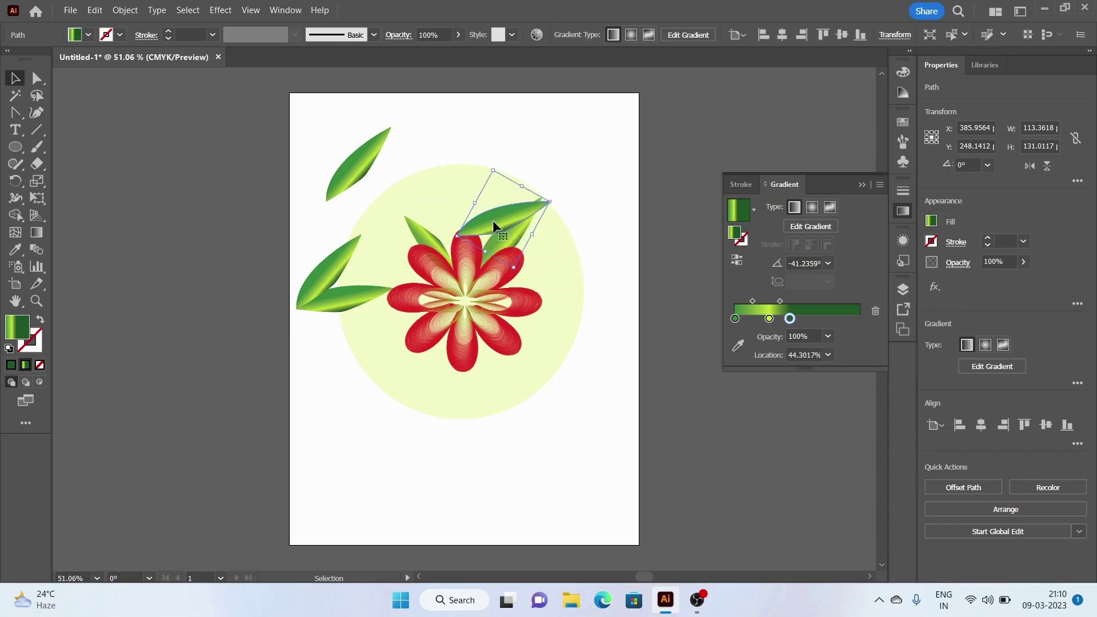
left_click_drag(513, 273, 489, 224)
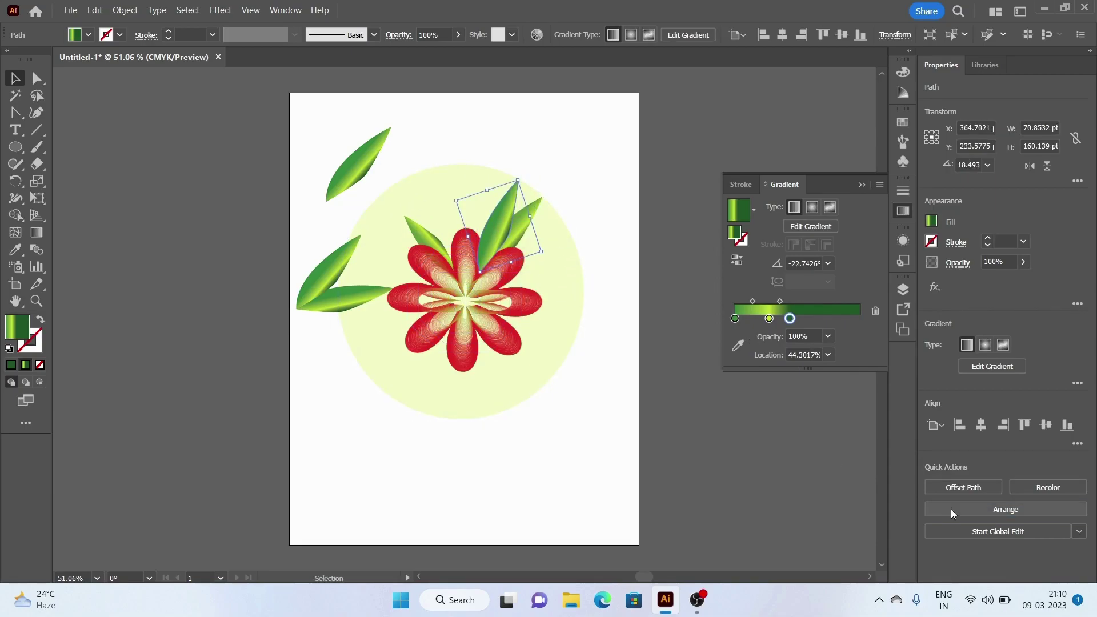
left_click(974, 510)
left_click(984, 476)
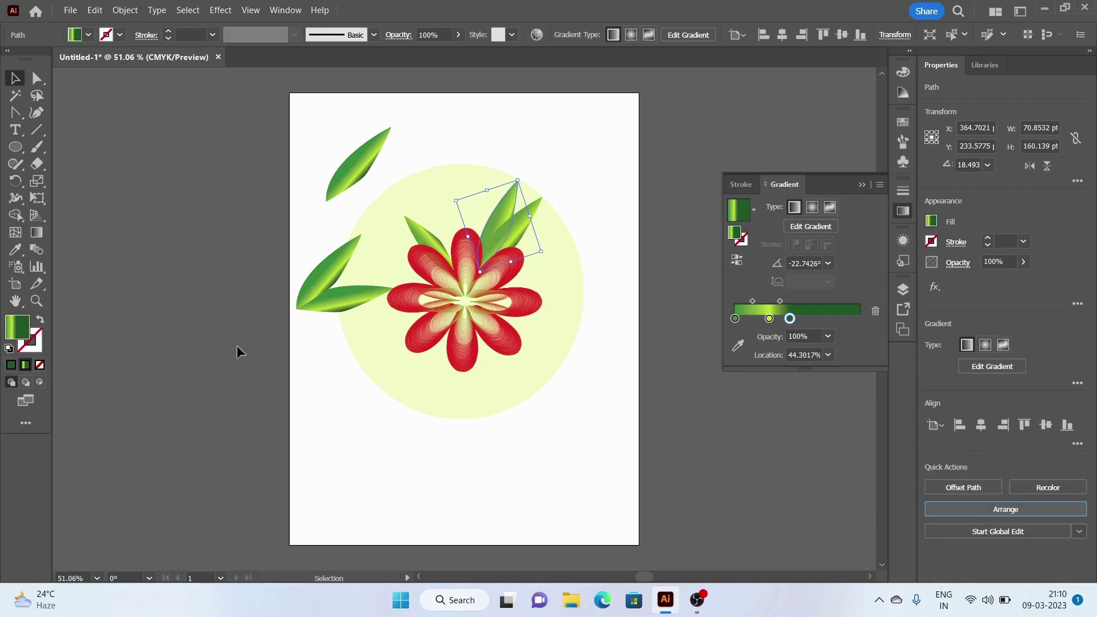
left_click(211, 351)
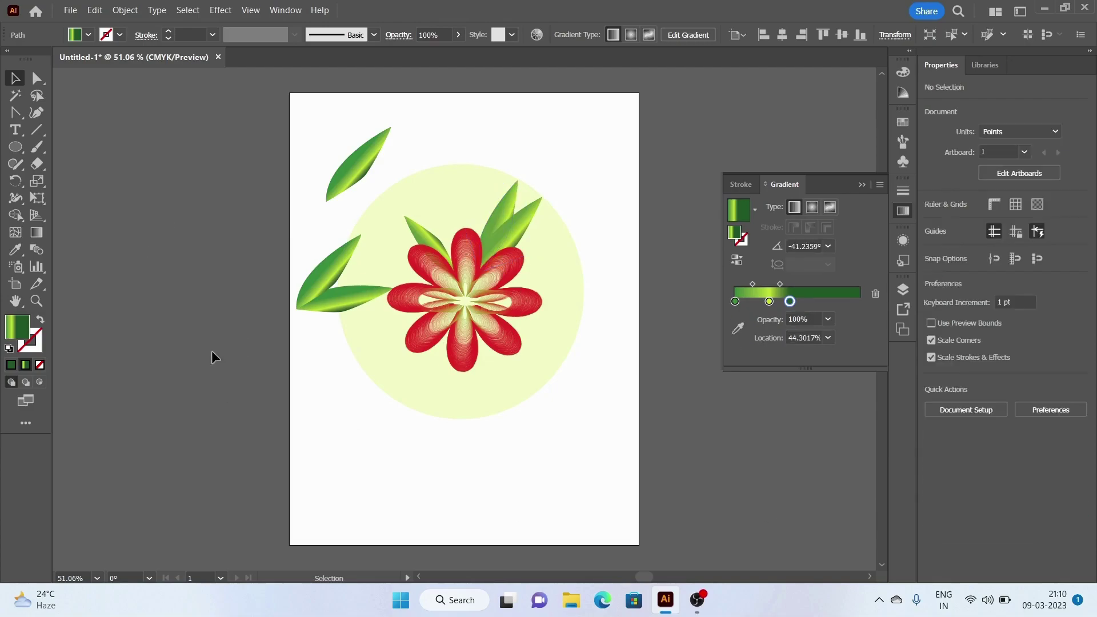
Step: Move the lower-left leaf under the flower behind the petals and raise the pale green circle
double_click(408, 220)
double_click(508, 457)
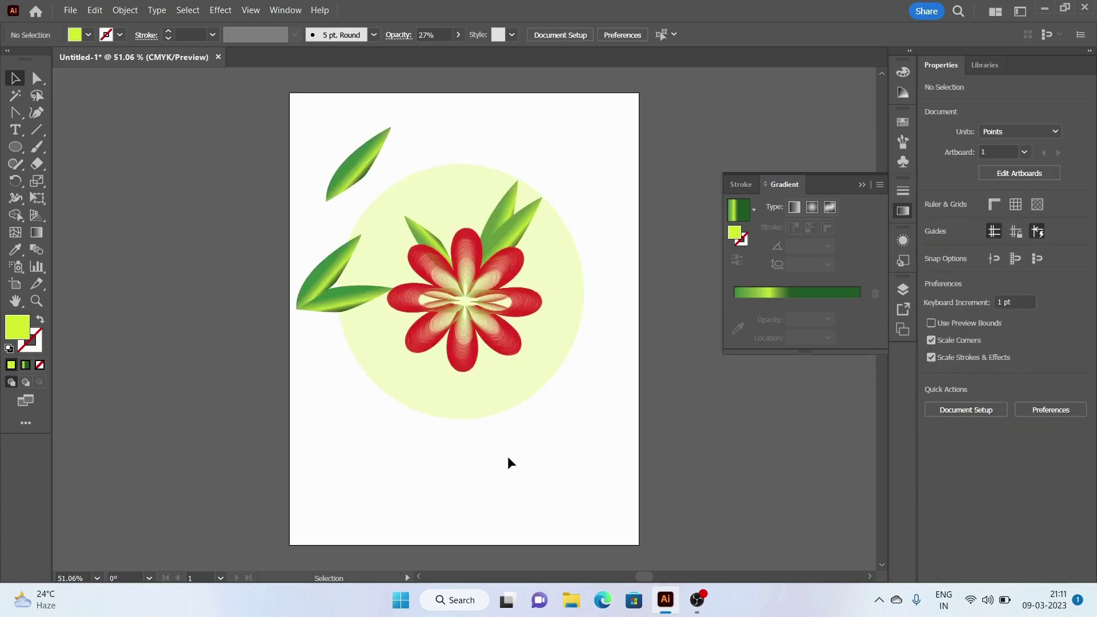
mouse_move(301, 314)
left_mouse_down()
mouse_move(352, 420)
mouse_move(361, 406)
mouse_move(403, 401)
mouse_move(411, 423)
left_mouse_up()
left_click_drag(419, 373, 440, 370)
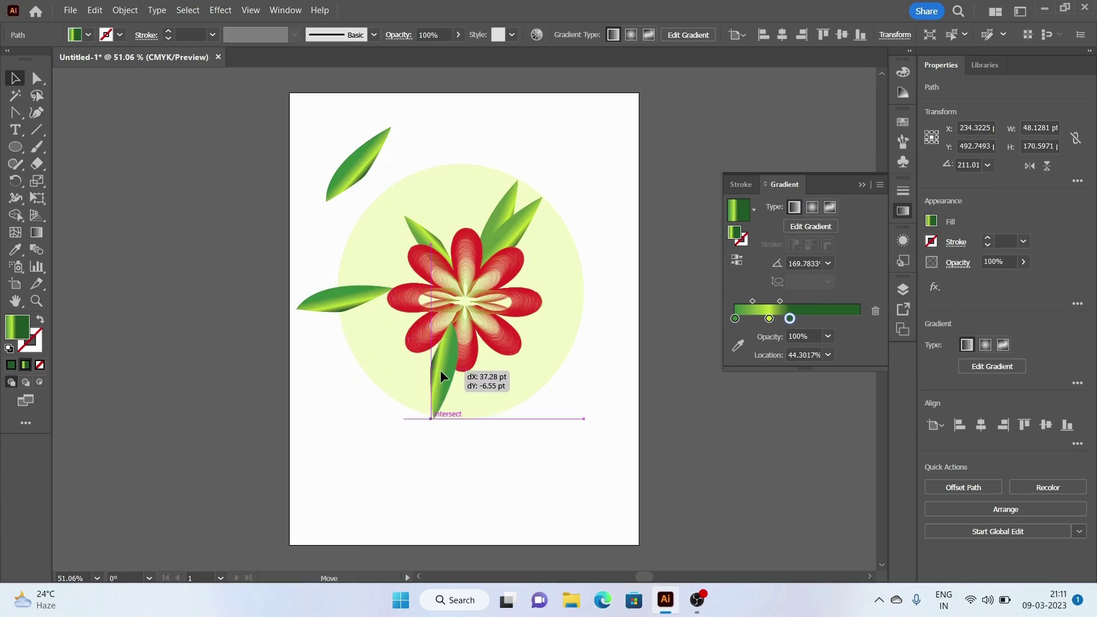
left_click(1022, 510)
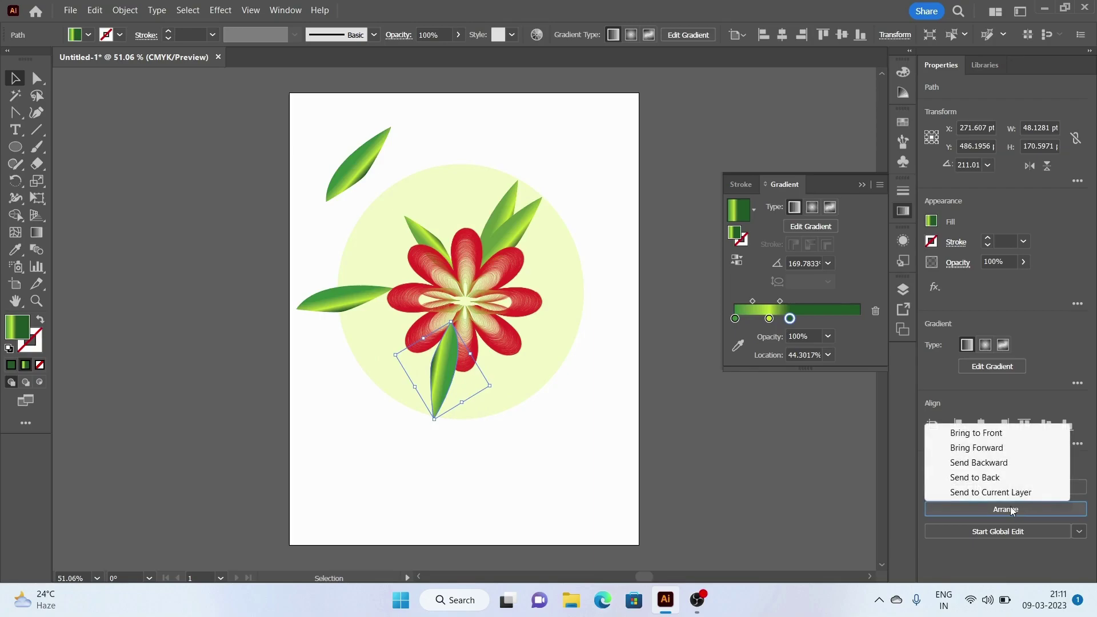
left_click(993, 479)
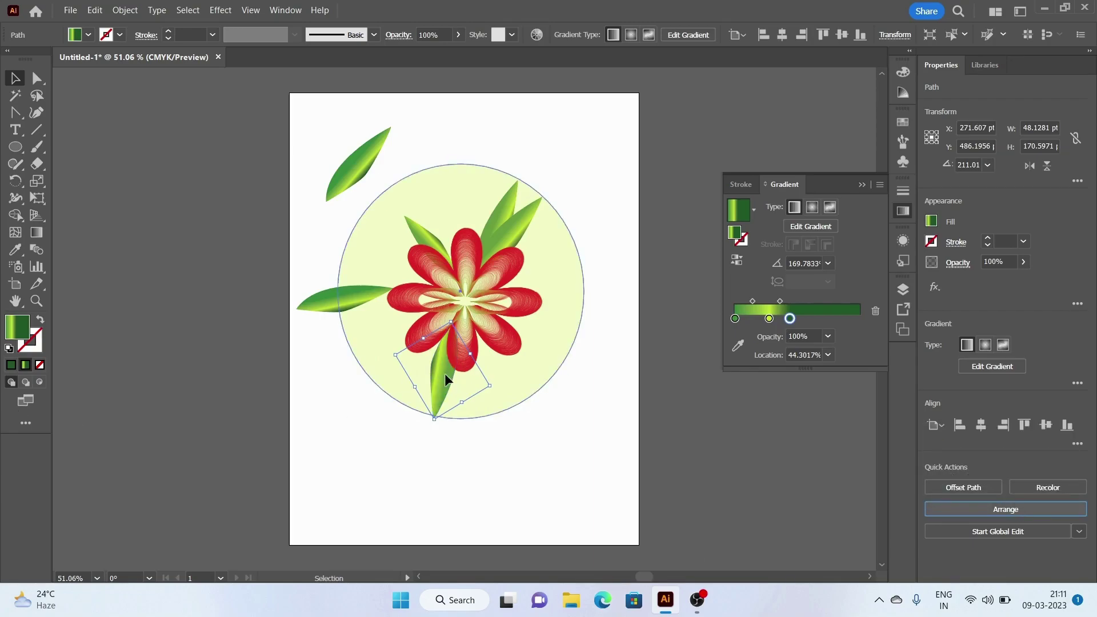
left_click_drag(445, 375, 478, 322)
left_click_drag(432, 404, 440, 388)
left_click(366, 458)
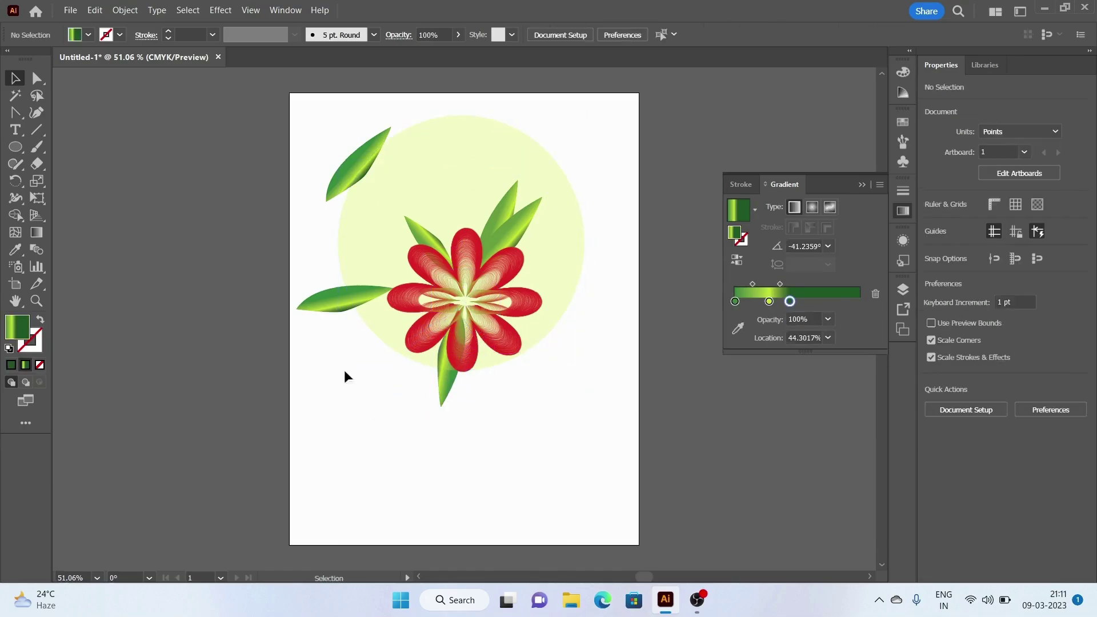
Step: Angle the left leaf under the petals, nudge the upper-left leaf, and horizontally centre the pale circle
left_click(328, 307)
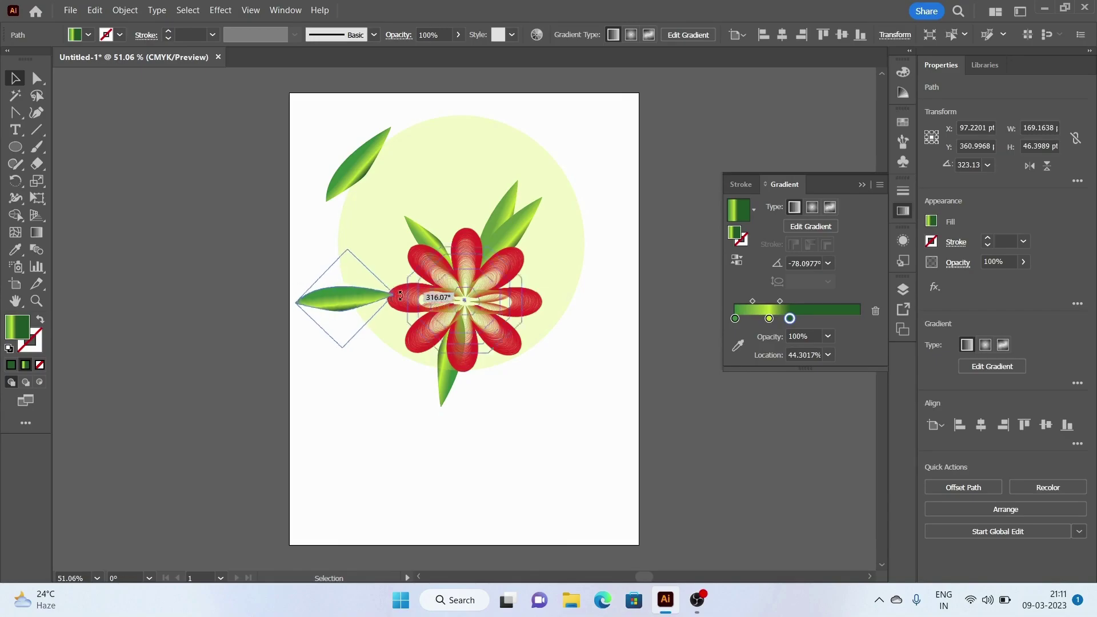
mouse_move(328, 309)
left_mouse_down()
mouse_move(391, 334)
mouse_move(356, 347)
left_mouse_up()
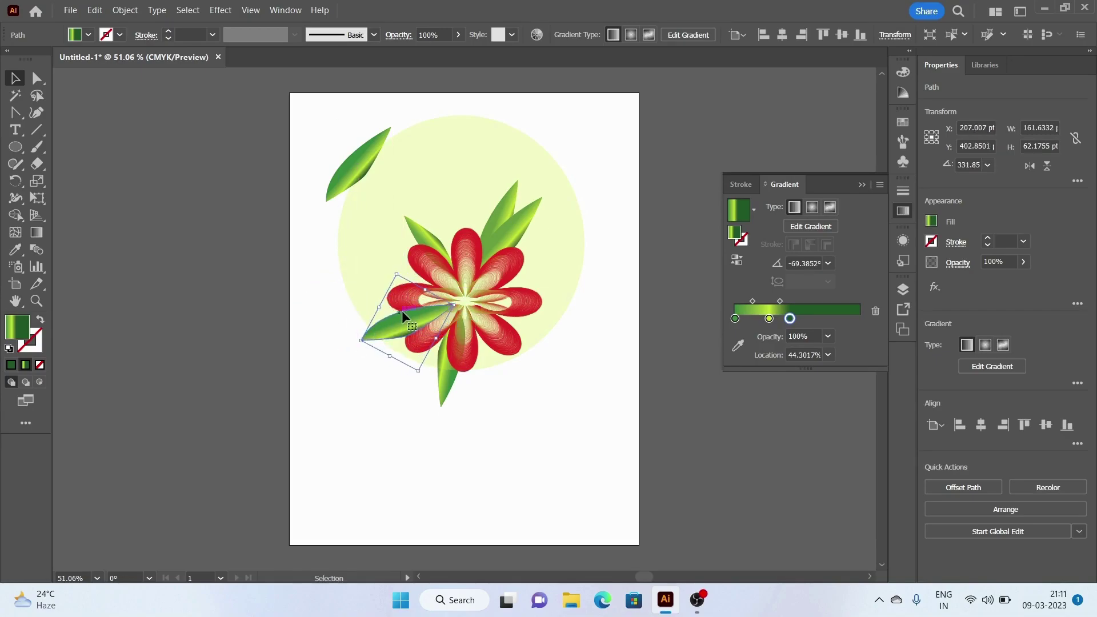
mouse_move(406, 319)
left_mouse_down()
mouse_move(416, 336)
mouse_move(382, 373)
left_mouse_up()
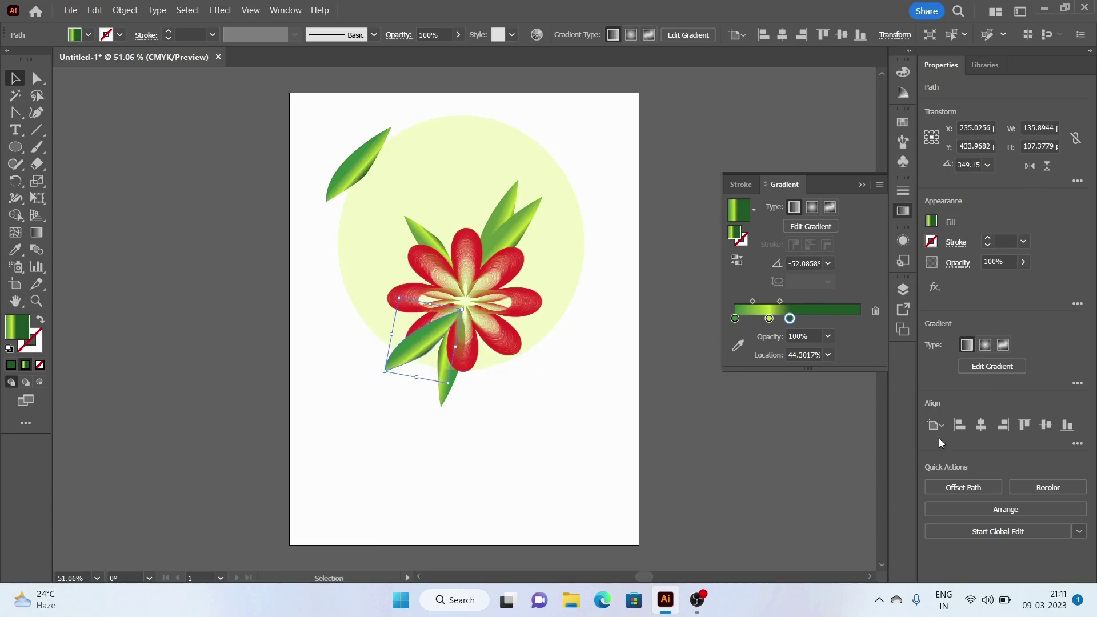
left_click(1007, 510)
left_click(989, 478)
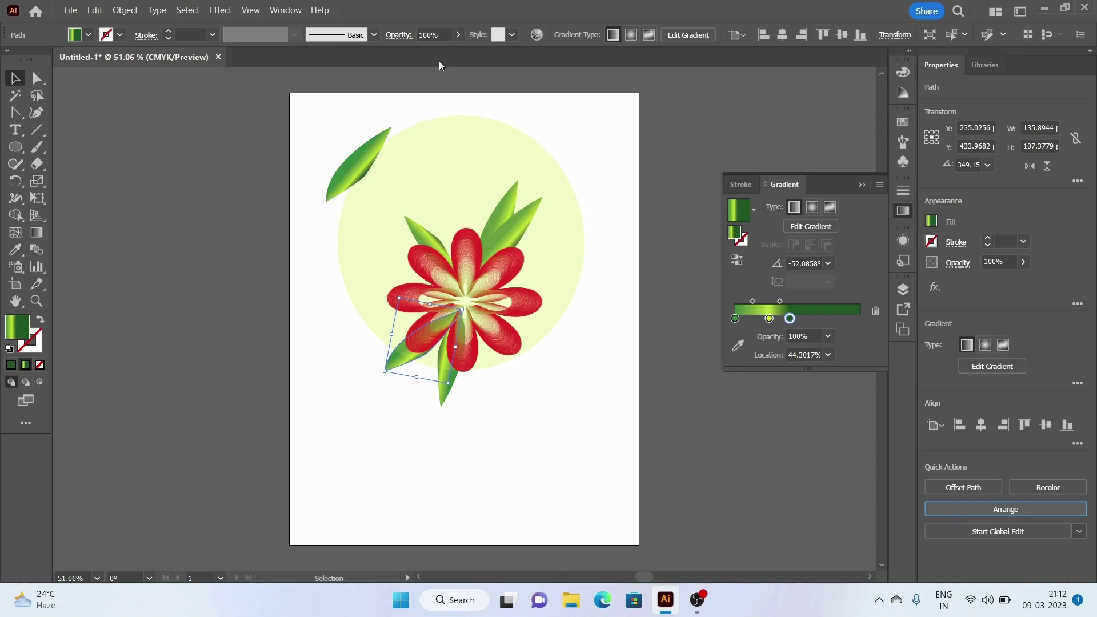
mouse_move(453, 150)
left_mouse_down()
mouse_move(450, 195)
mouse_move(489, 278)
left_mouse_up()
left_click(414, 222)
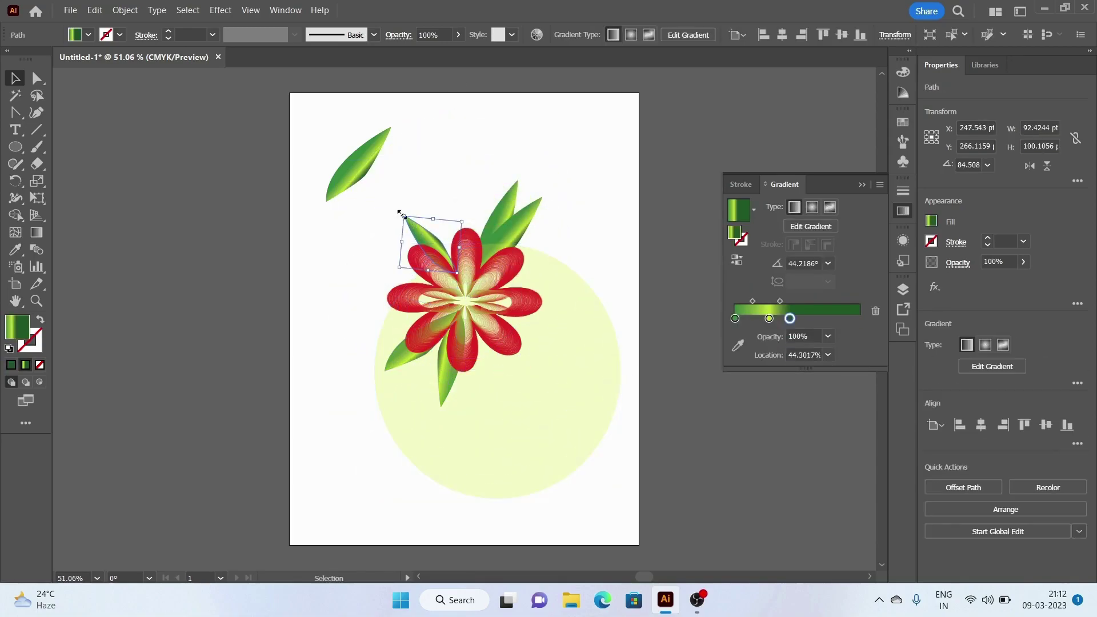
mouse_move(412, 223)
left_mouse_down()
mouse_move(403, 207)
mouse_move(431, 227)
left_mouse_up()
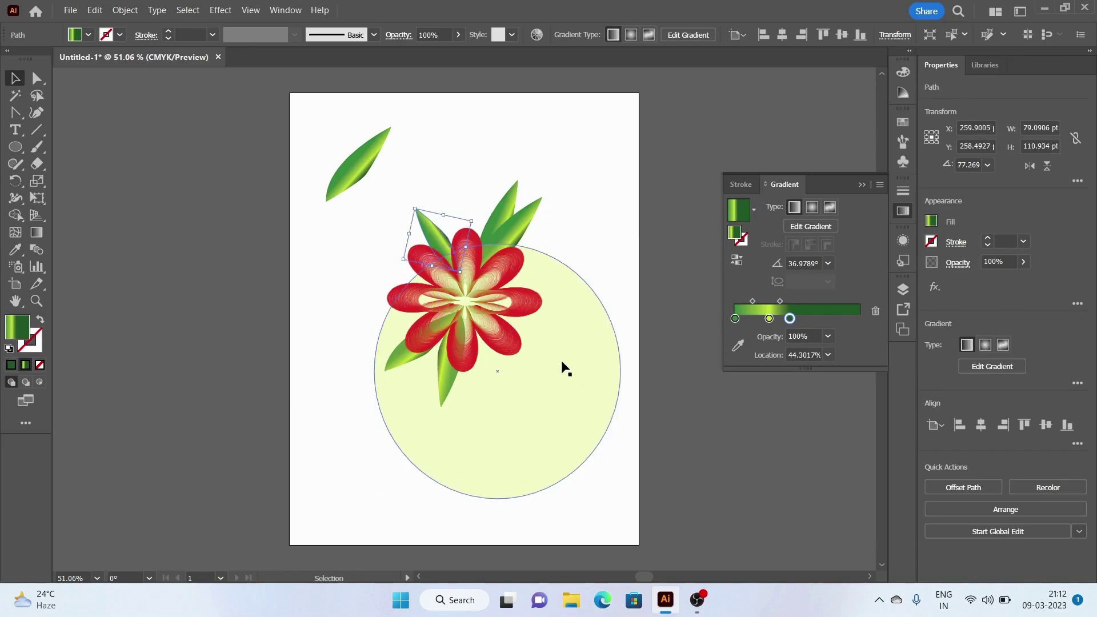
left_click_drag(563, 367, 534, 295)
left_click(612, 35)
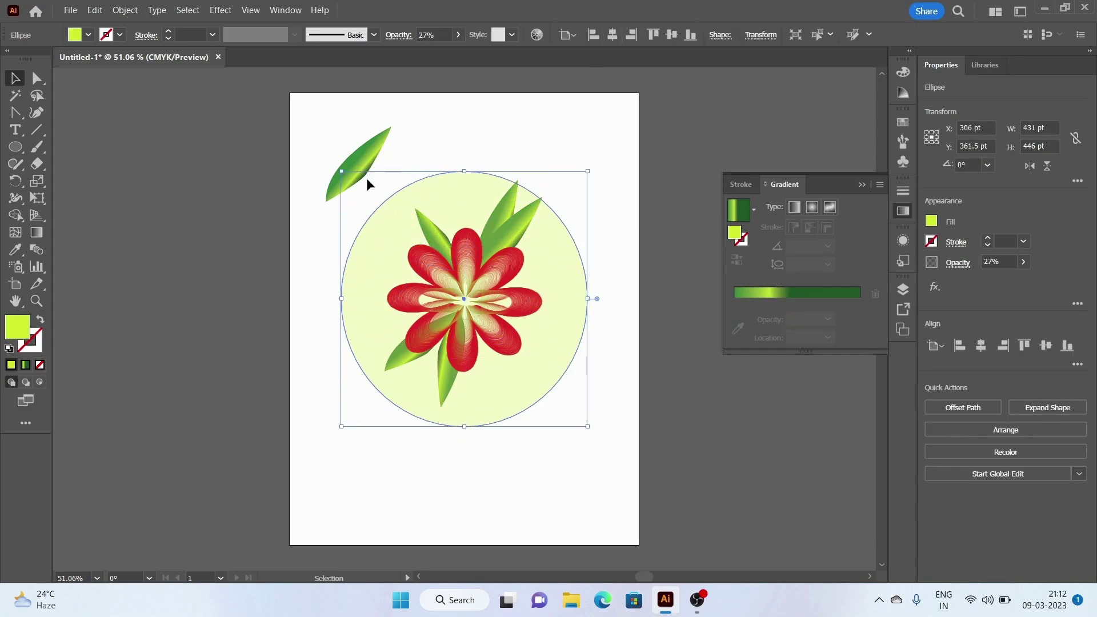
Step: Rotate the last loose leaf onto the flower's lower right and send it behind the petals
left_click_drag(367, 180, 579, 465)
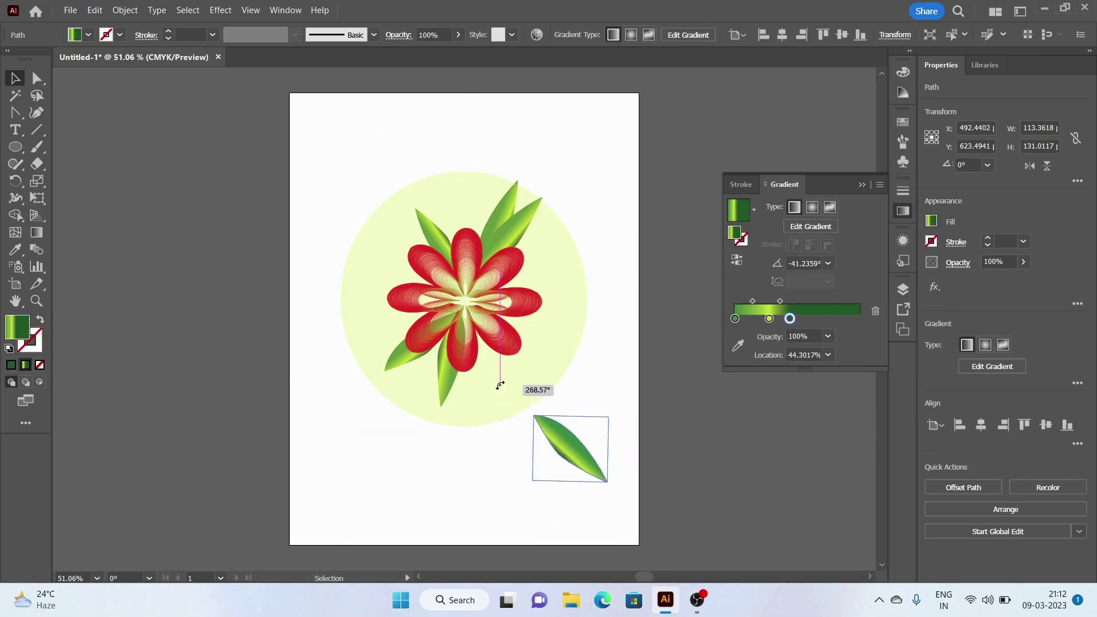
left_click_drag(533, 492, 503, 389)
left_click_drag(577, 461, 519, 341)
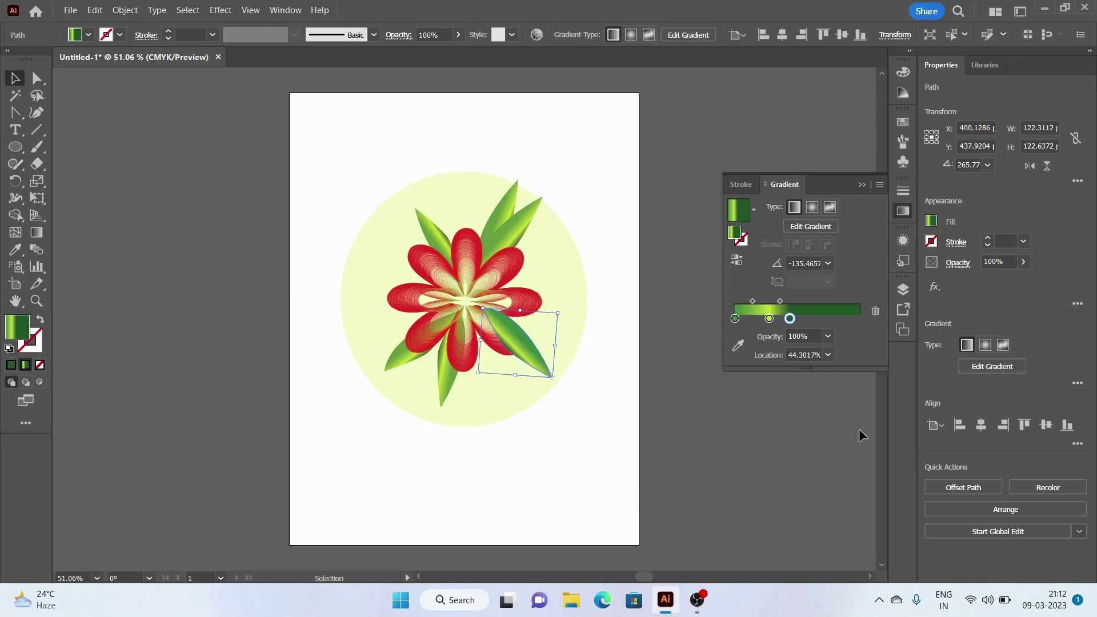
left_click(1006, 509)
left_click(953, 477)
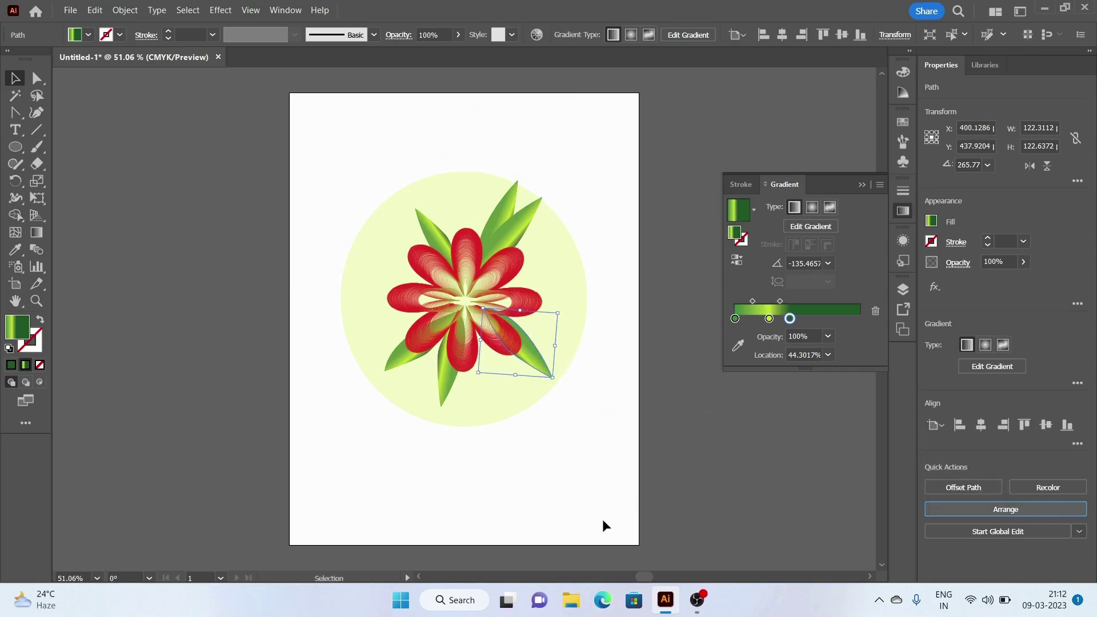
left_click(540, 491)
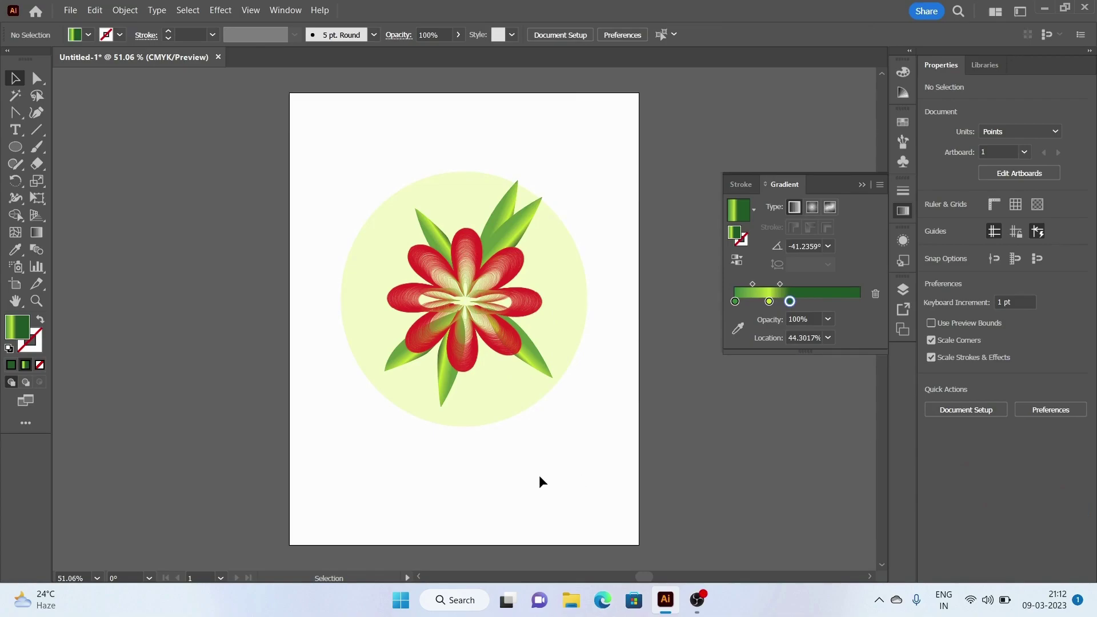
Step: Stretch the pale backdrop ellipse into a 446 × 446 pt circle
right_click(466, 314)
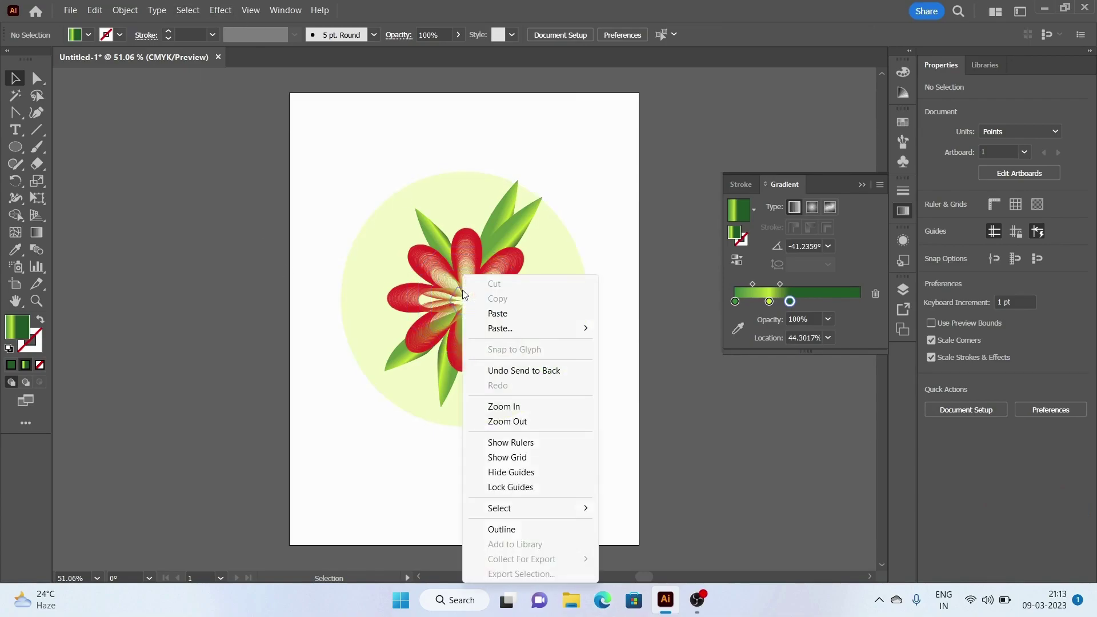
left_click(359, 492)
left_click(95, 10)
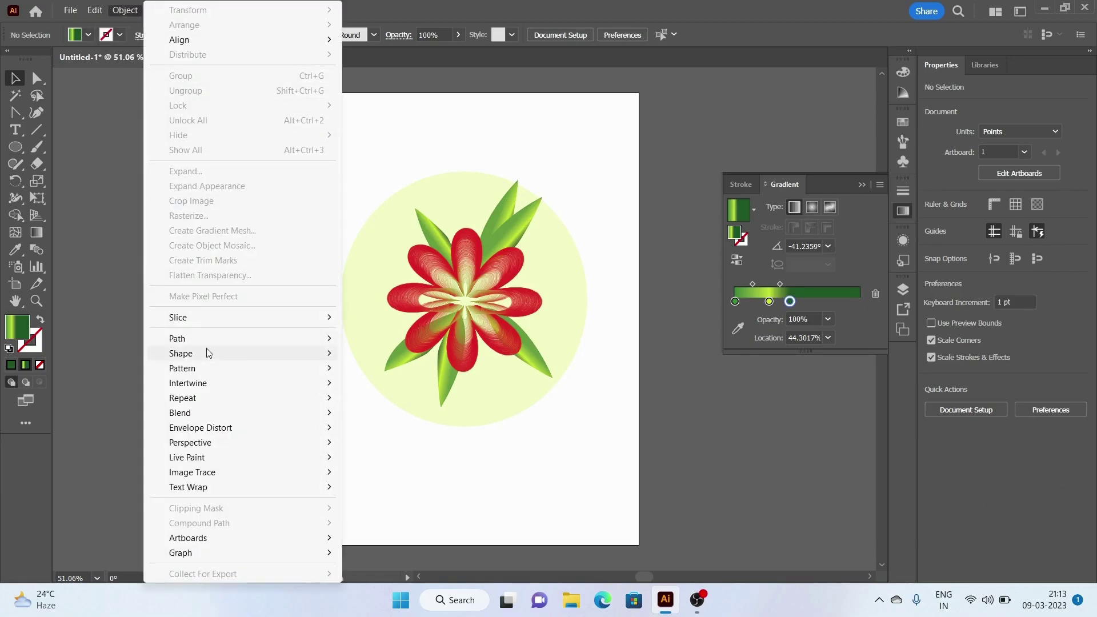
mouse_move(180, 353)
left_click(497, 479)
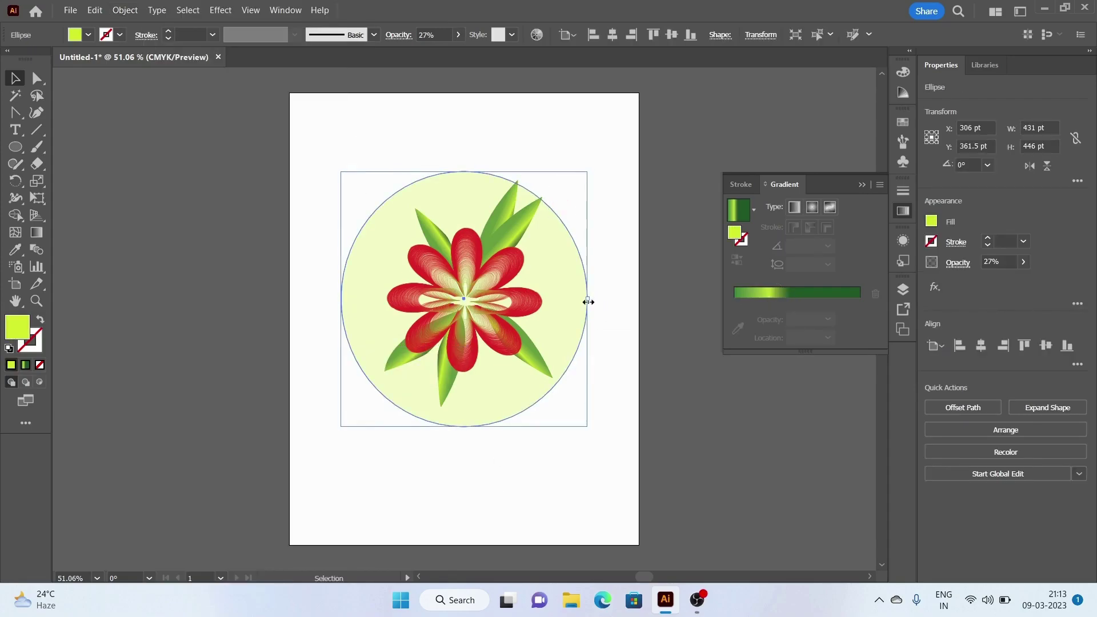
left_click_drag(588, 302, 597, 302)
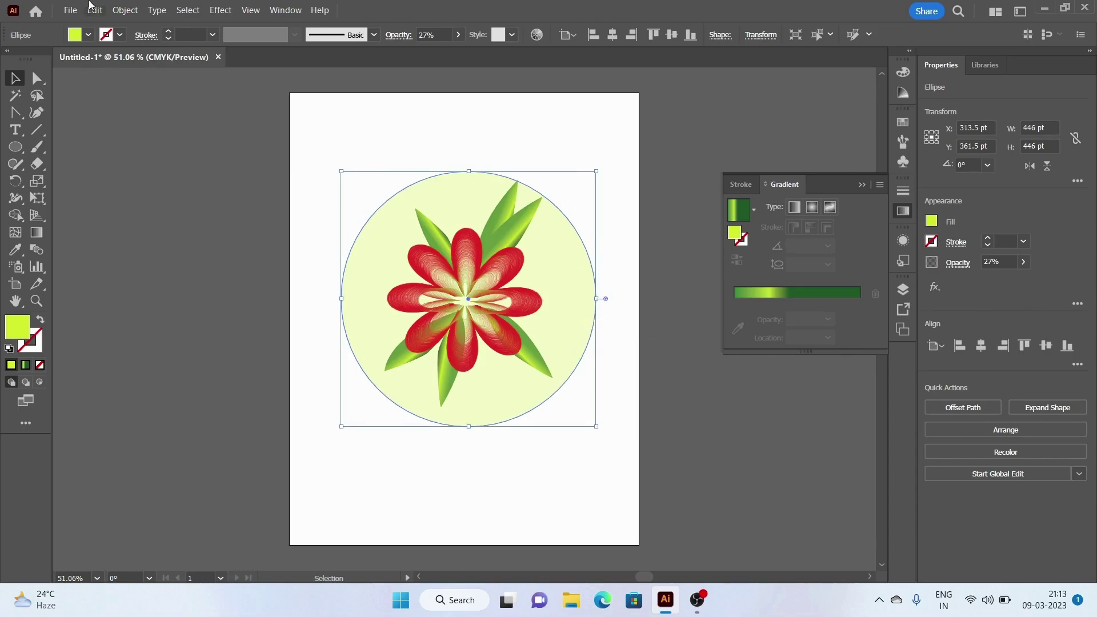
Step: Expand the red flower blend's appearance into a group
left_click(372, 122)
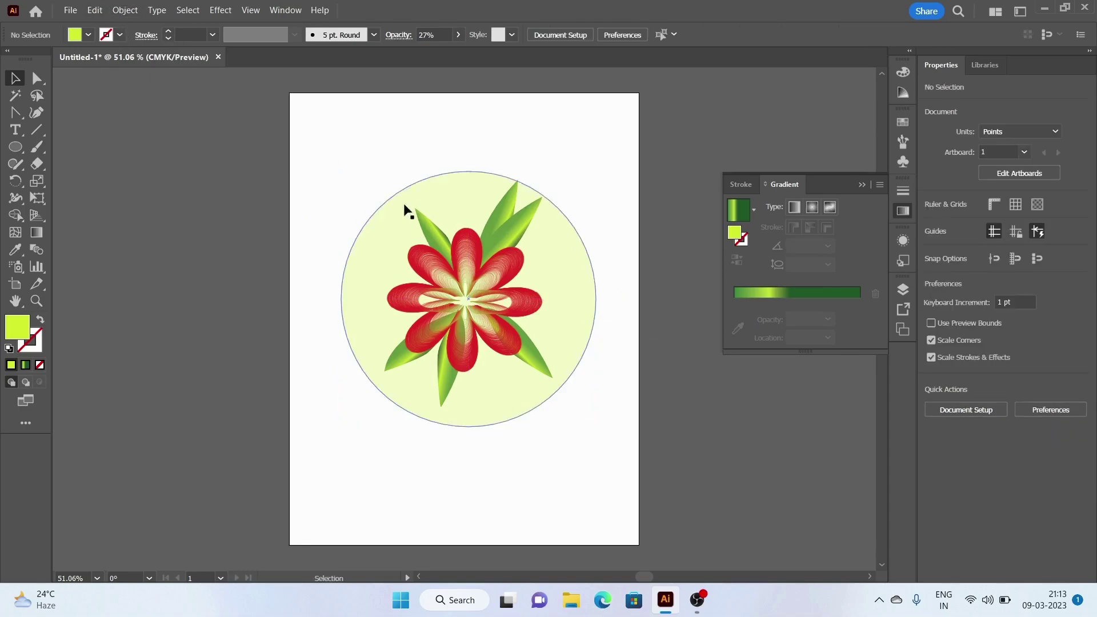
left_click(464, 289)
left_click(125, 9)
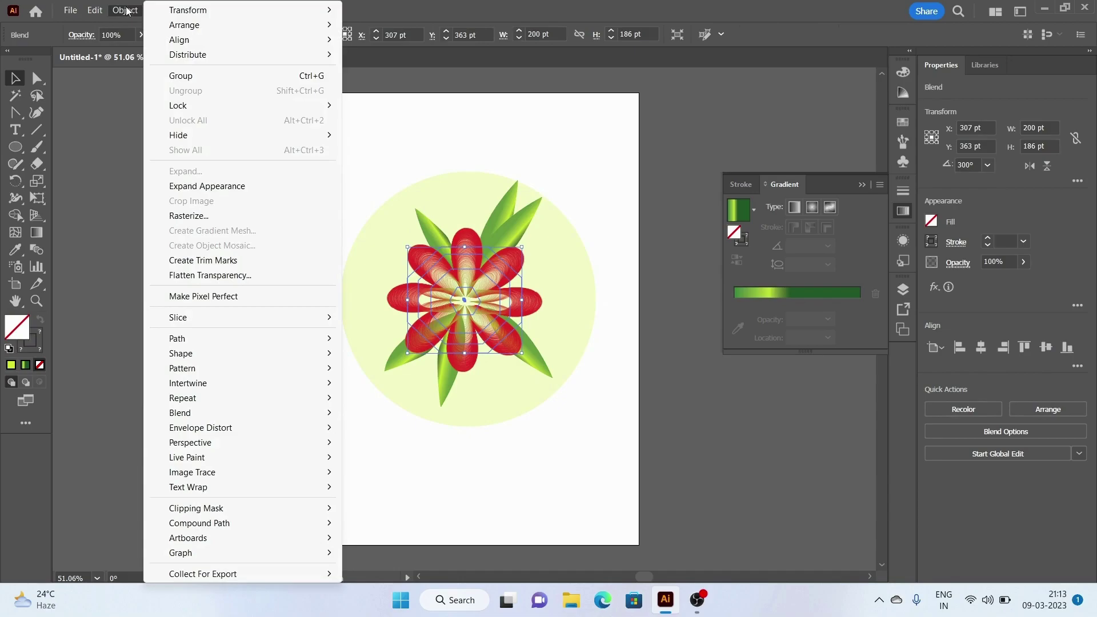
left_click(189, 186)
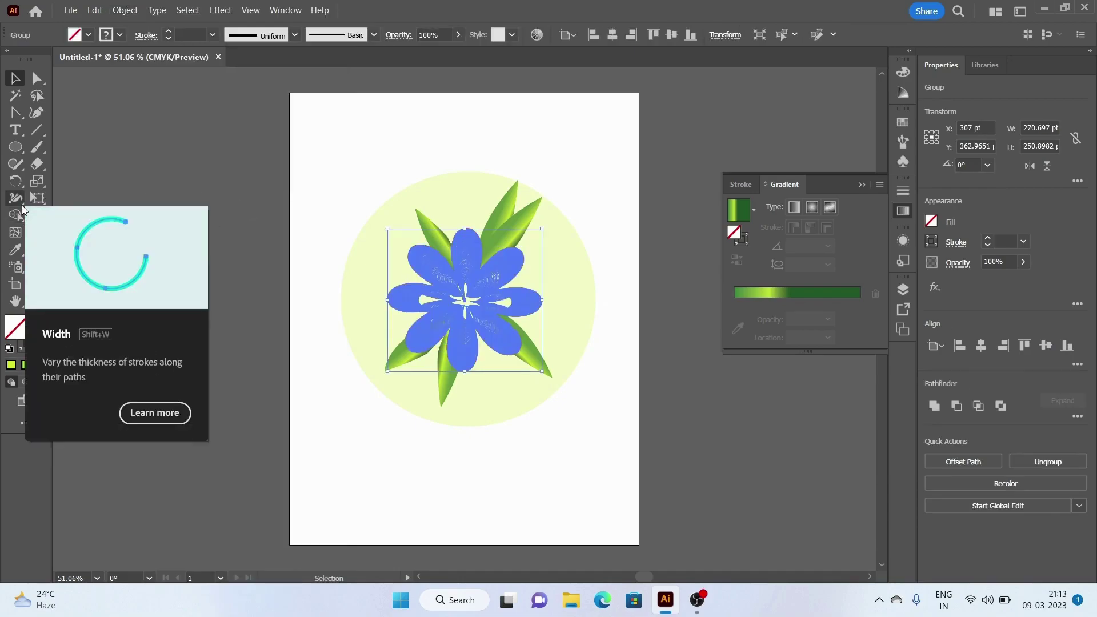
Step: Twirl the flower's centre petals into a swirl with the Twirl tool
left_click(19, 173)
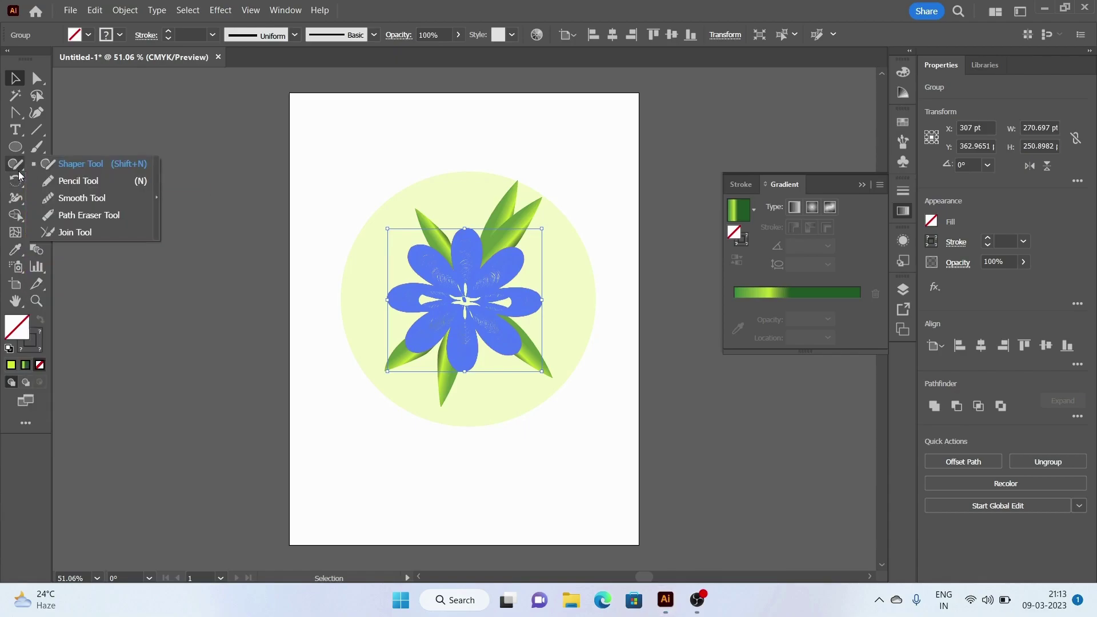
left_click(15, 198)
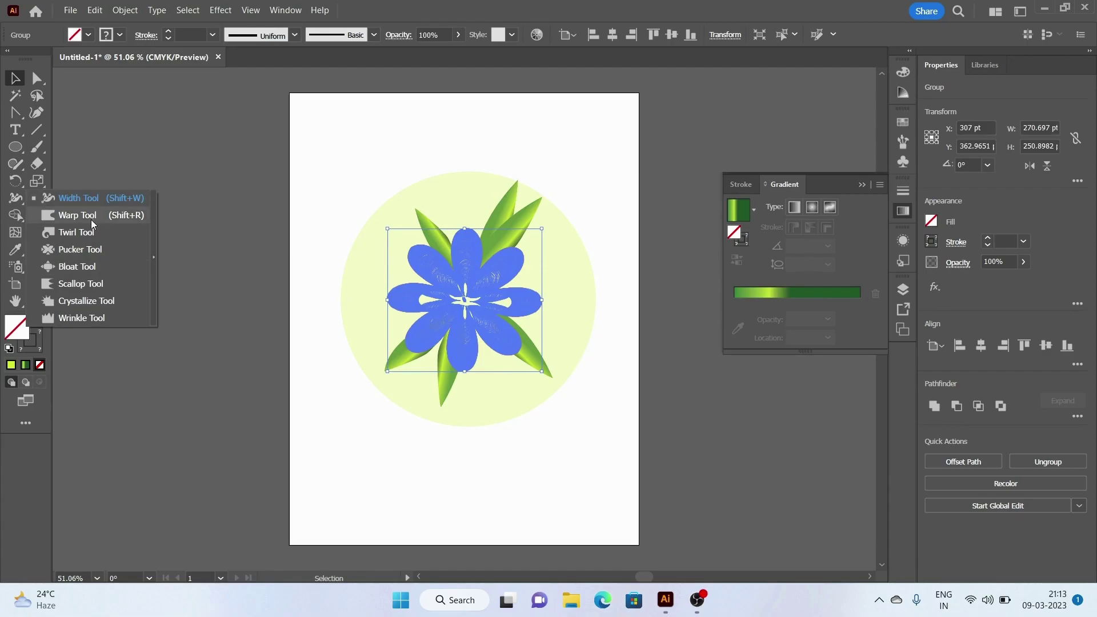
left_click(76, 232)
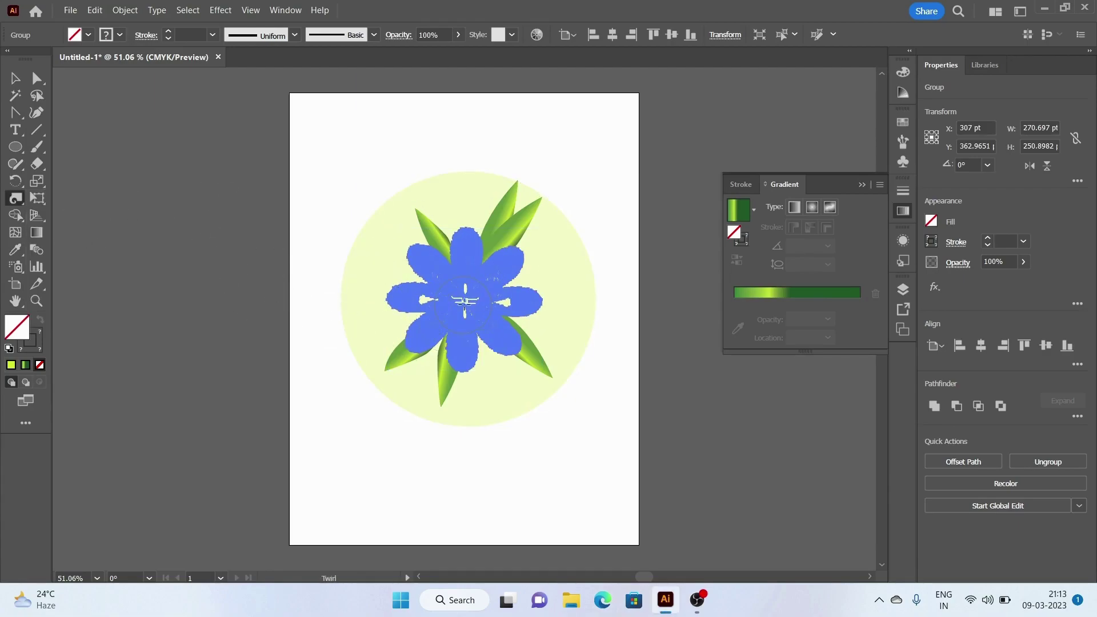
left_click_drag(465, 300, 466, 301)
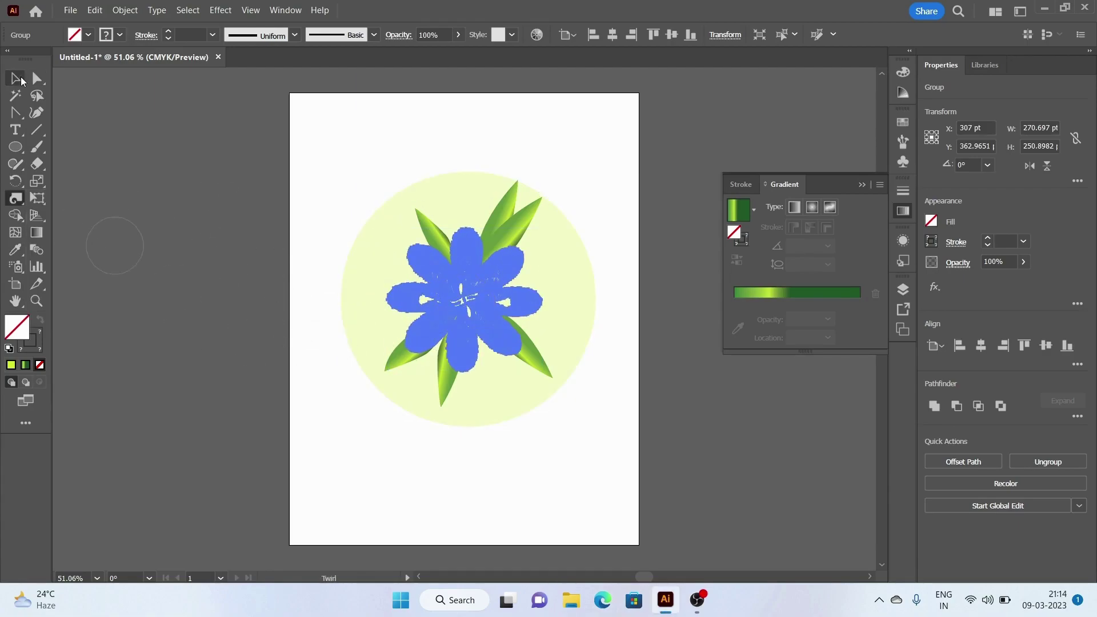
left_click(15, 78)
left_click(224, 175)
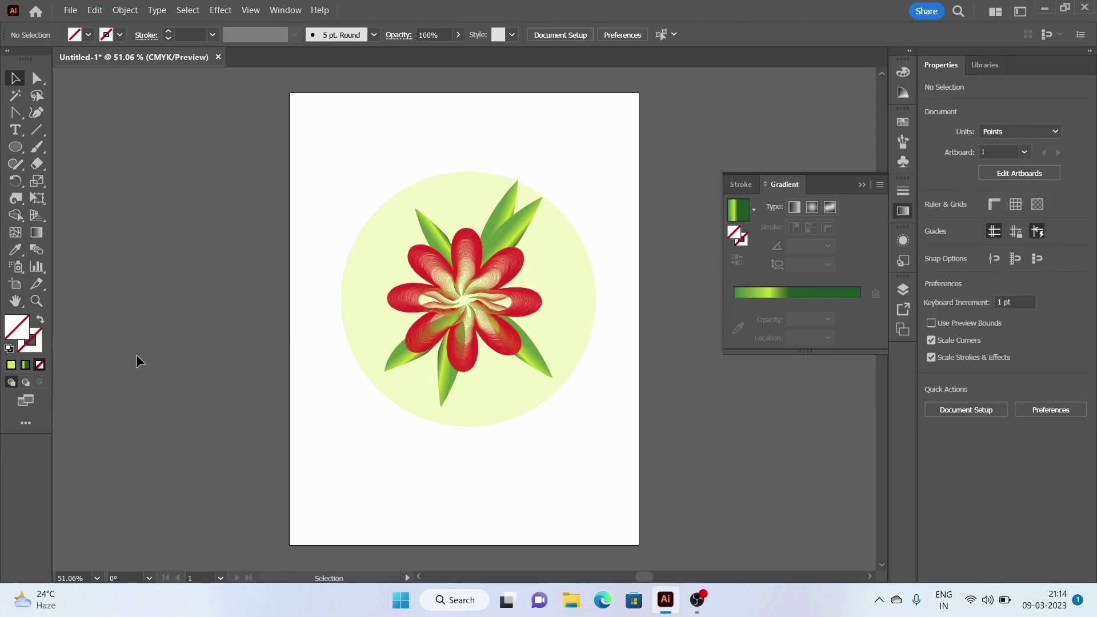
Step: Twirl the flower's centre a second time for a stronger swirl
left_click(465, 296)
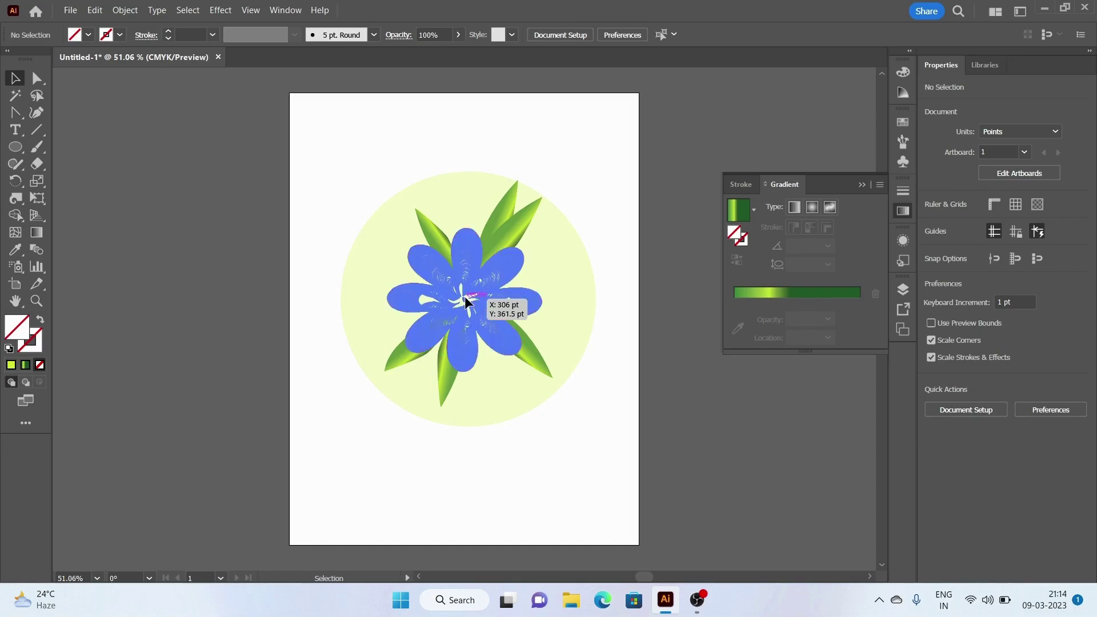
left_click(16, 199)
left_click_drag(16, 199, 64, 229)
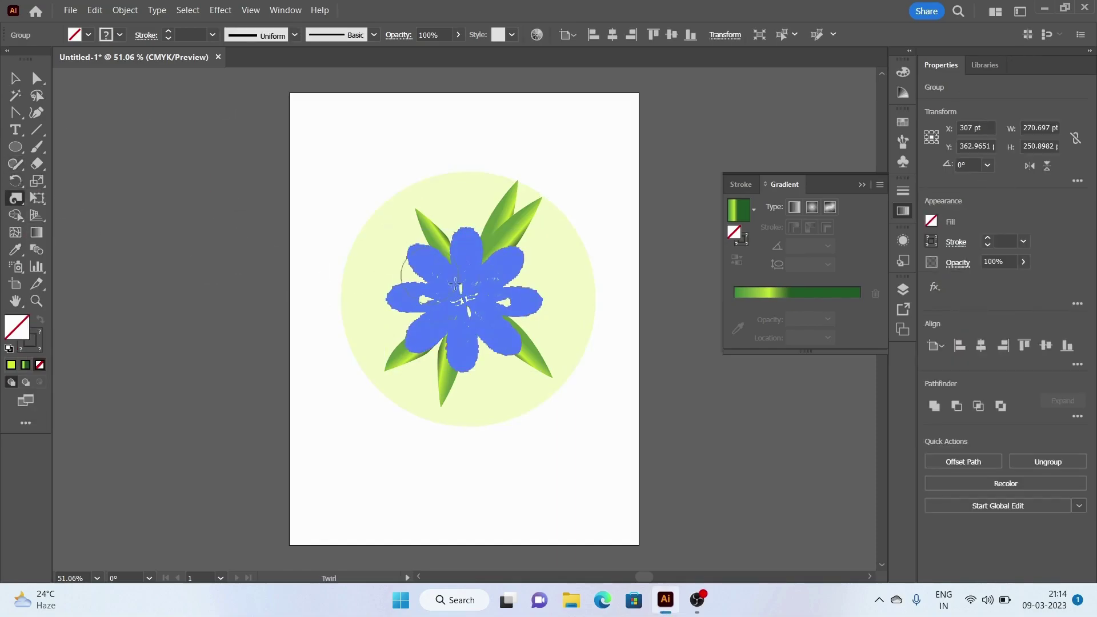
left_click_drag(464, 298, 464, 298)
left_click(14, 79)
left_click(167, 228)
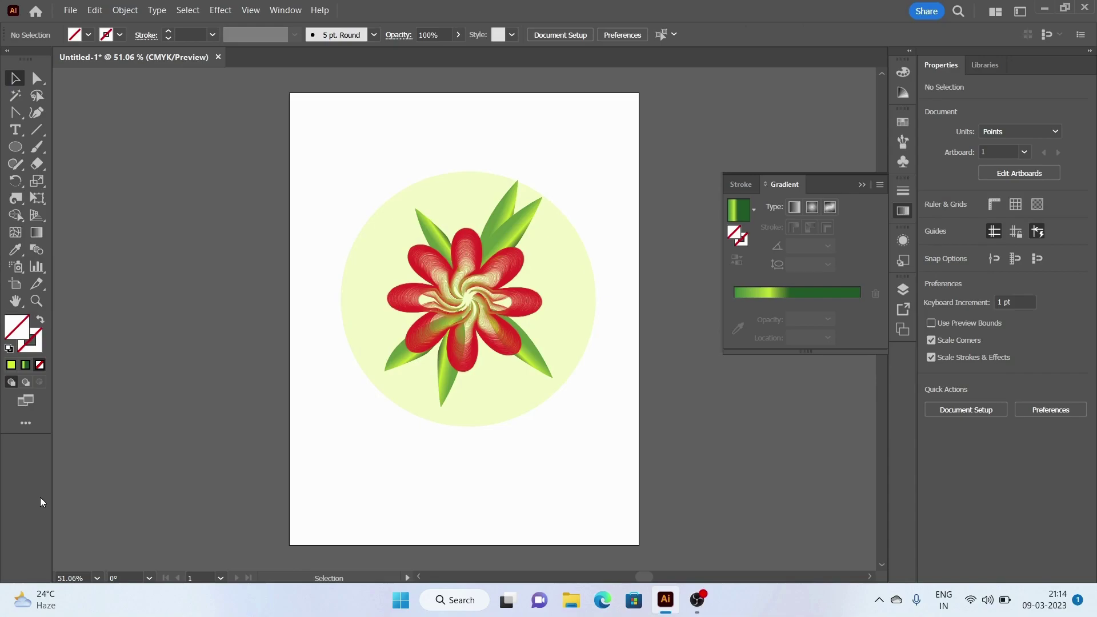
Step: Isolate the pale backdrop circle, try a green gradient, then set its fill to None
left_click(505, 203)
double_click(505, 203)
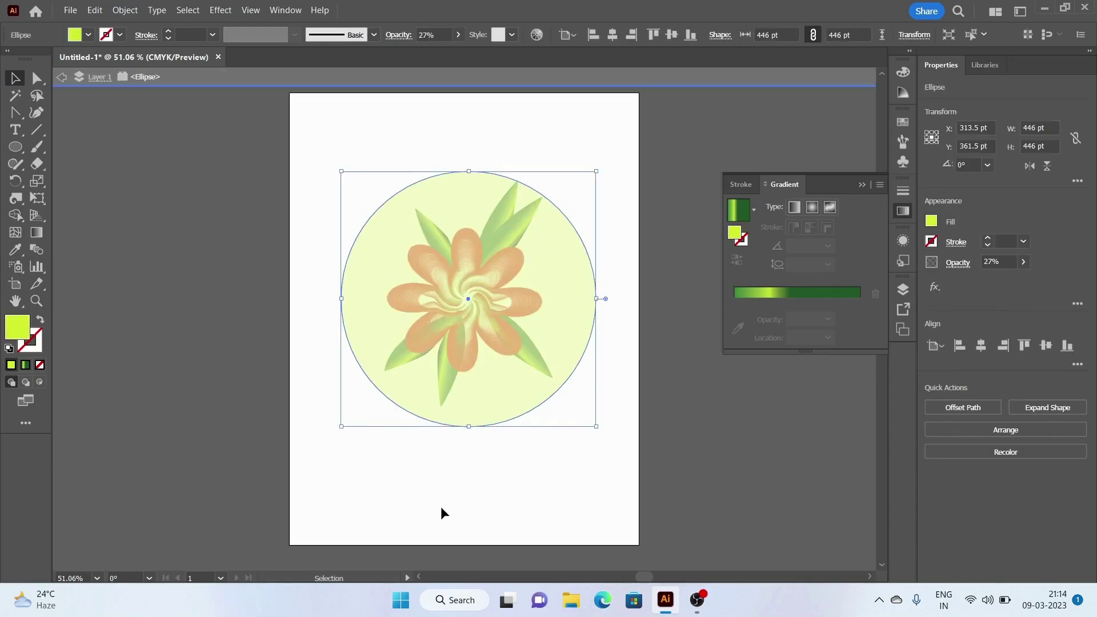
left_click(438, 490)
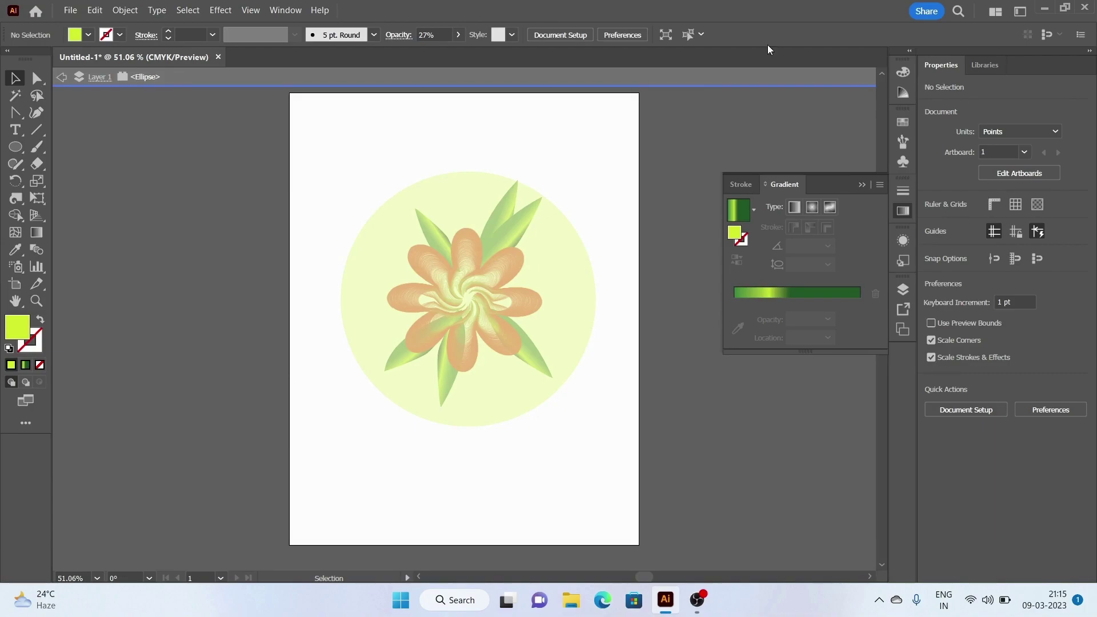
left_click(512, 301)
left_click(799, 292)
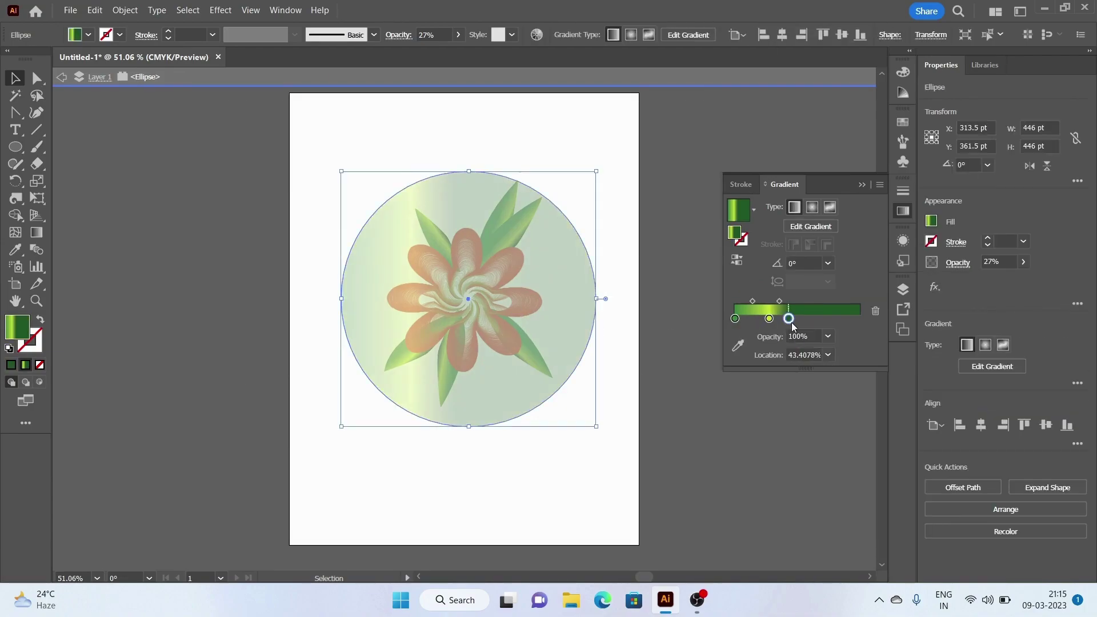
left_click_drag(791, 318, 751, 318)
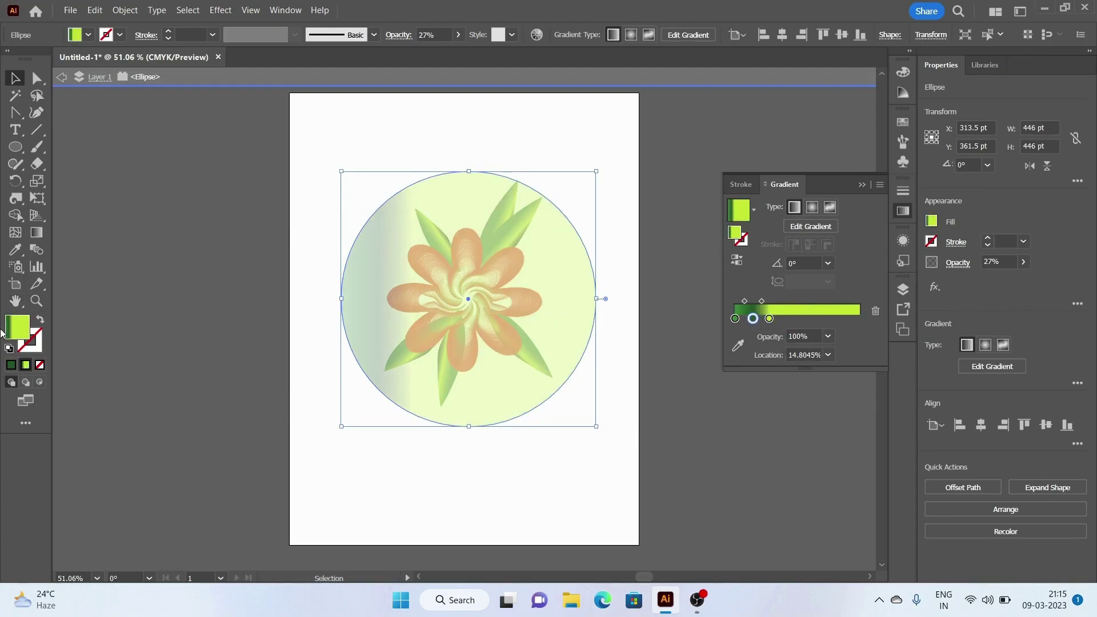
left_click(40, 365)
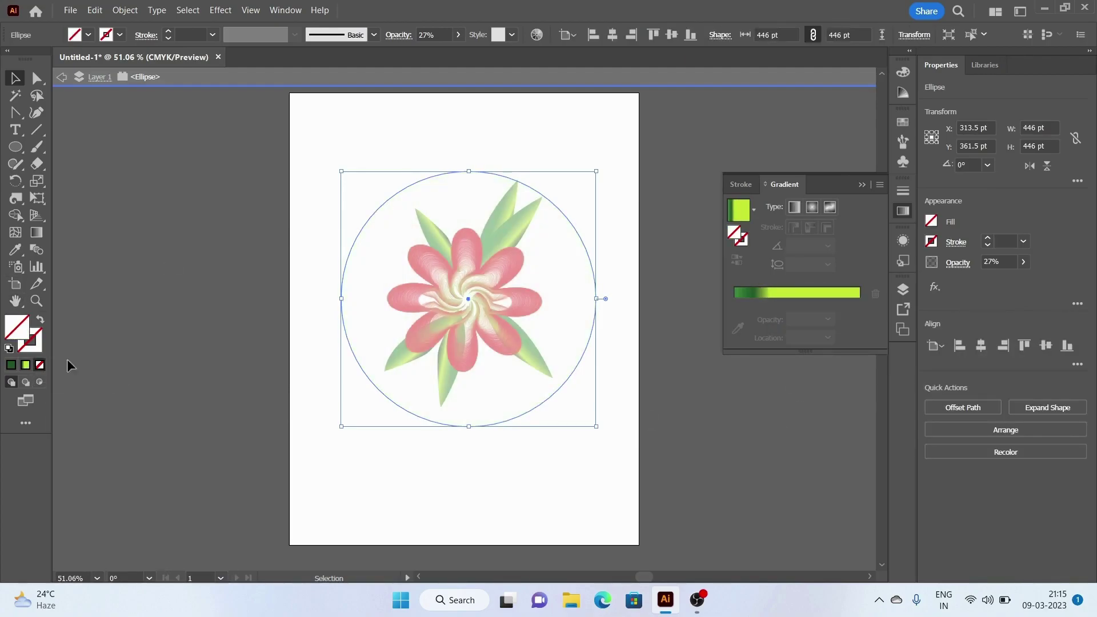
Step: Try dark green and bright yellow fill colours in the Color panel
left_click(40, 337)
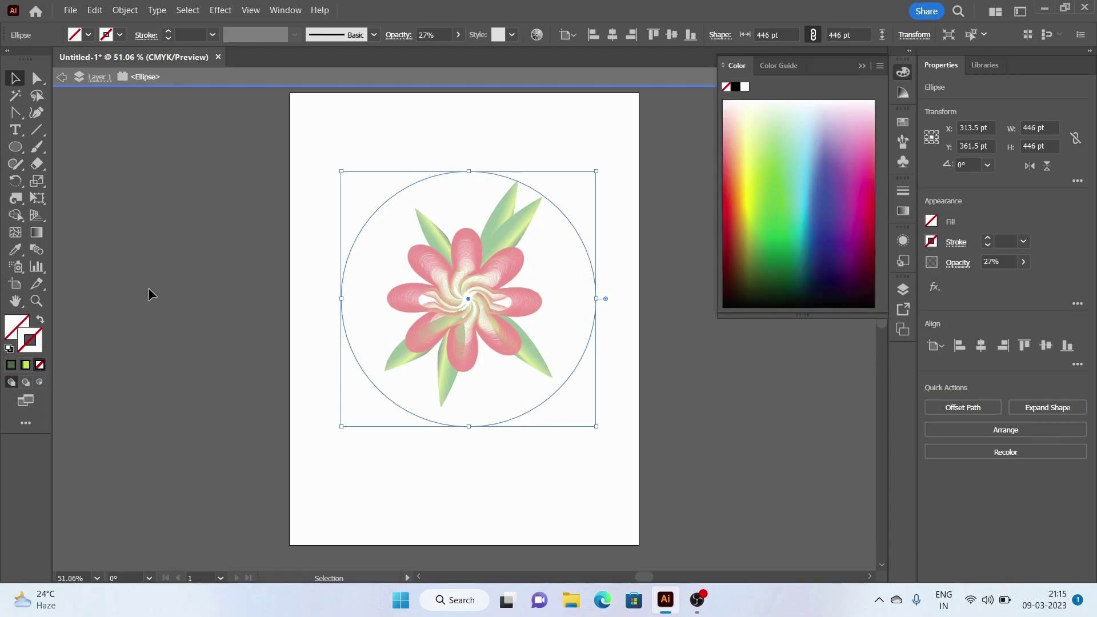
left_click(149, 288)
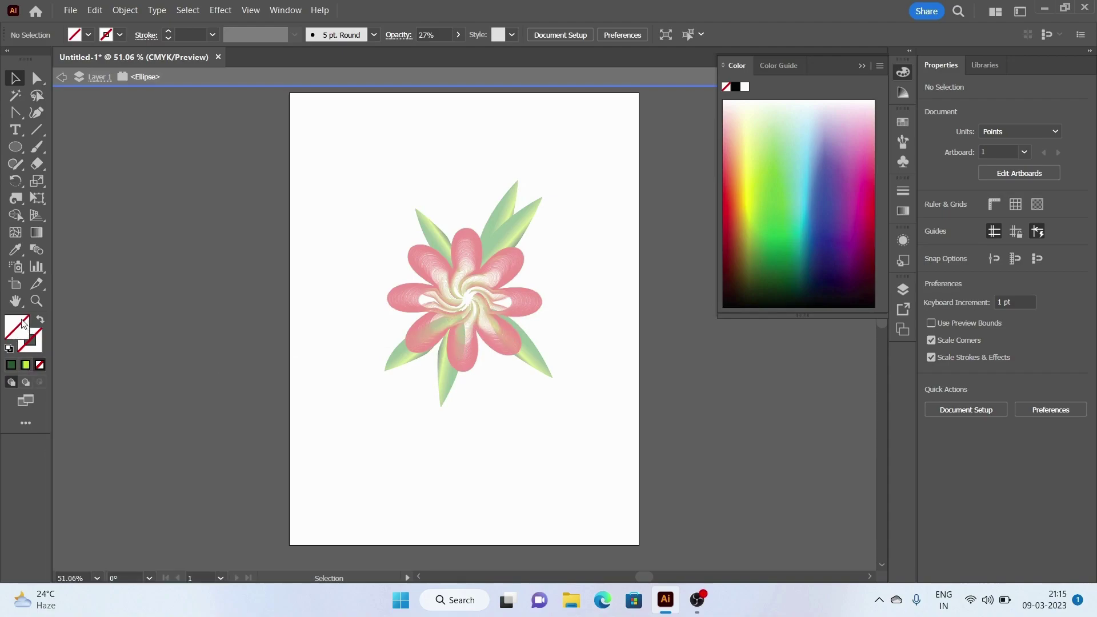
left_click(11, 365)
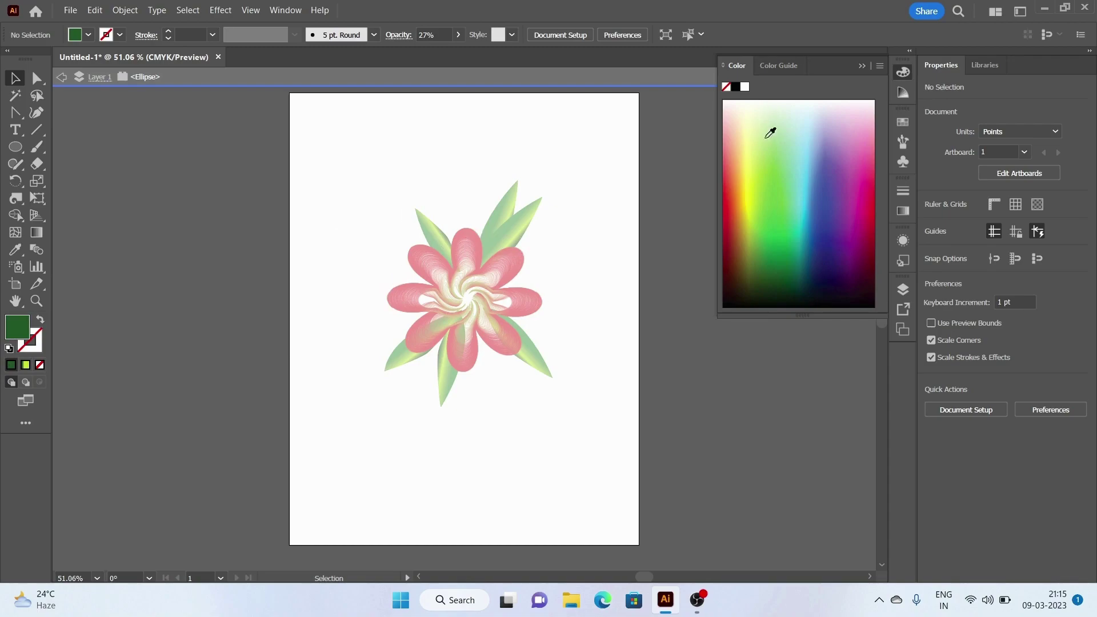
left_click(747, 178)
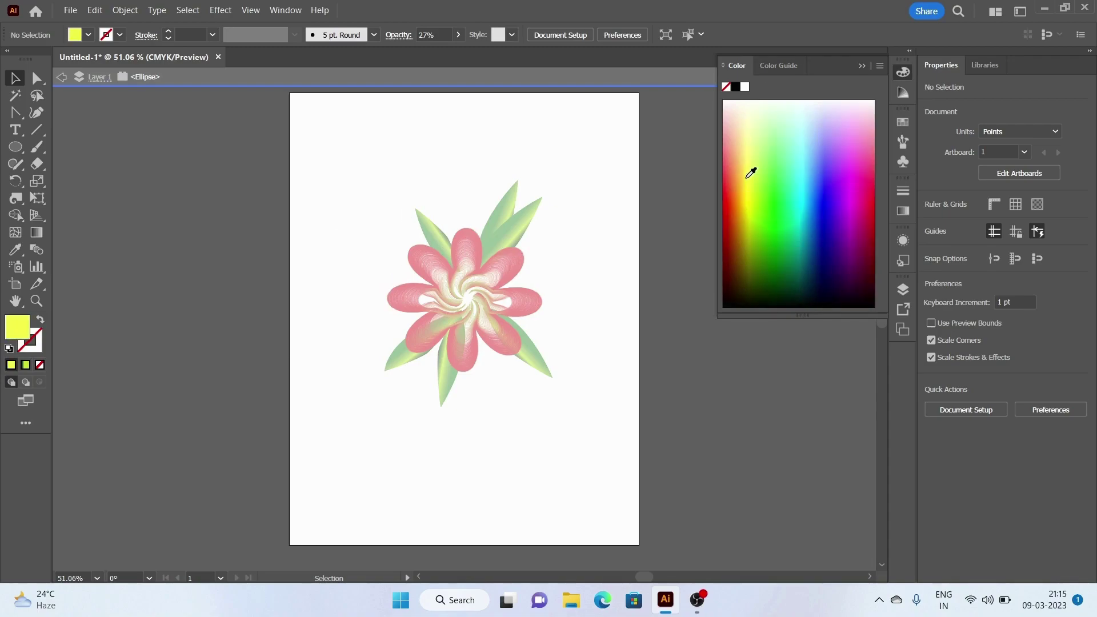
Step: Exit isolation mode and nudge the upper leaf left and slightly down
left_click(578, 368)
left_click(560, 456)
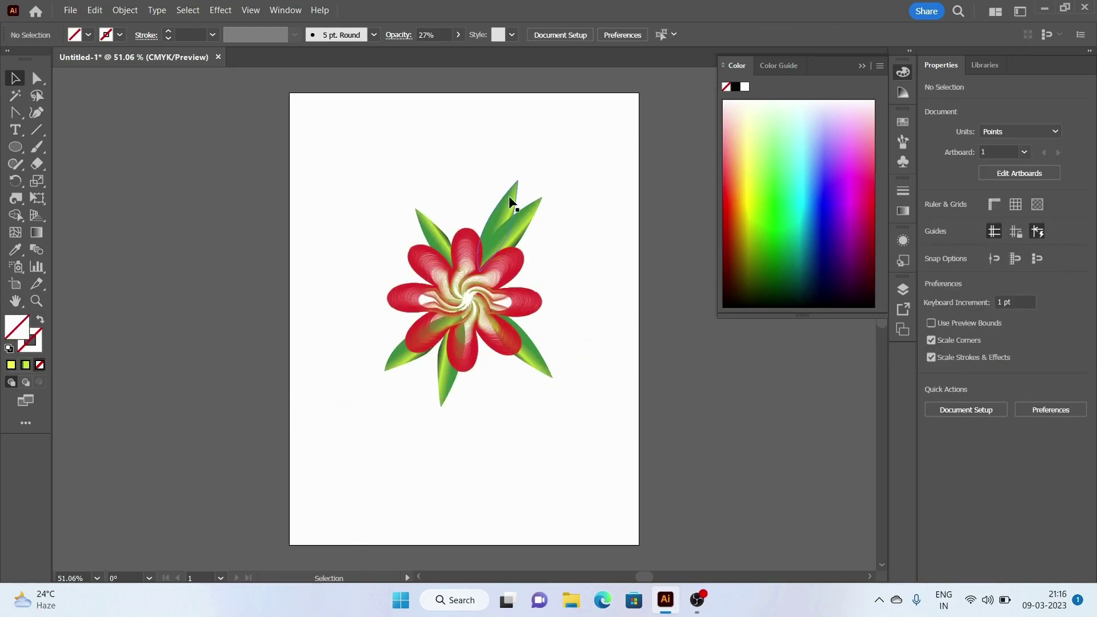
mouse_move(508, 196)
left_mouse_down()
mouse_move(495, 206)
mouse_move(528, 229)
mouse_move(552, 208)
left_mouse_up()
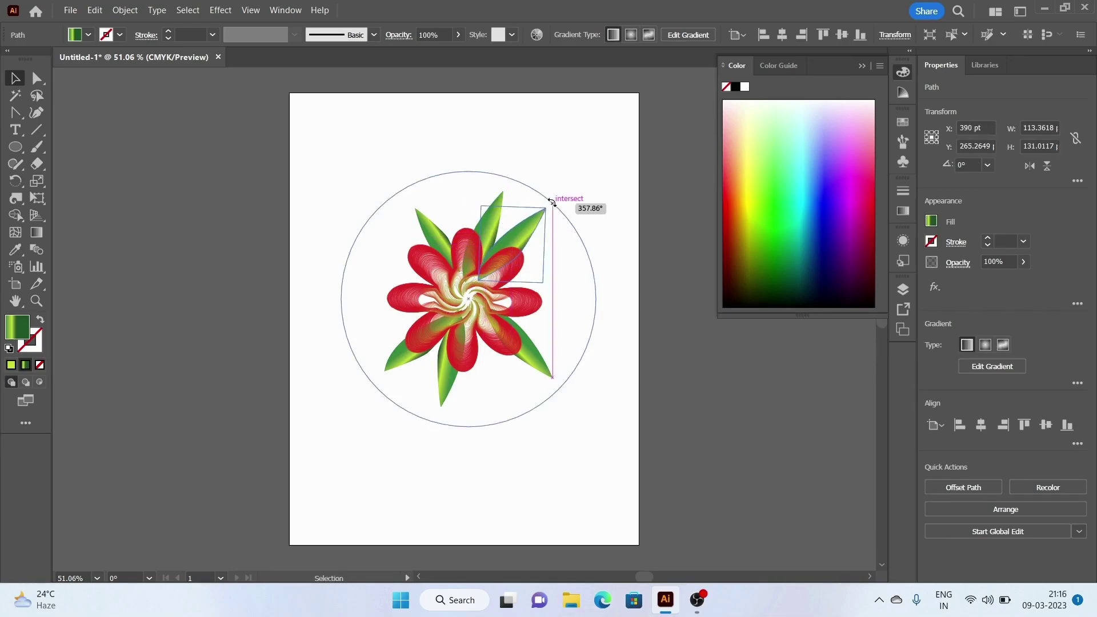
Step: Expand the flower blend's fill and stroke with Object > Expand
left_click(558, 173)
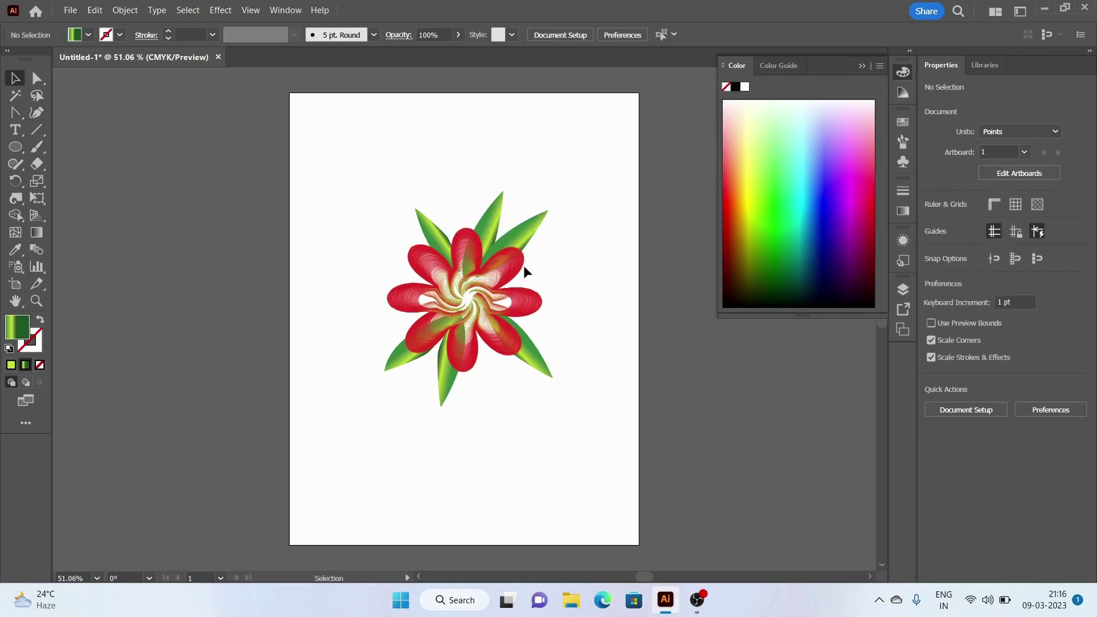
left_click(468, 236)
left_click(125, 9)
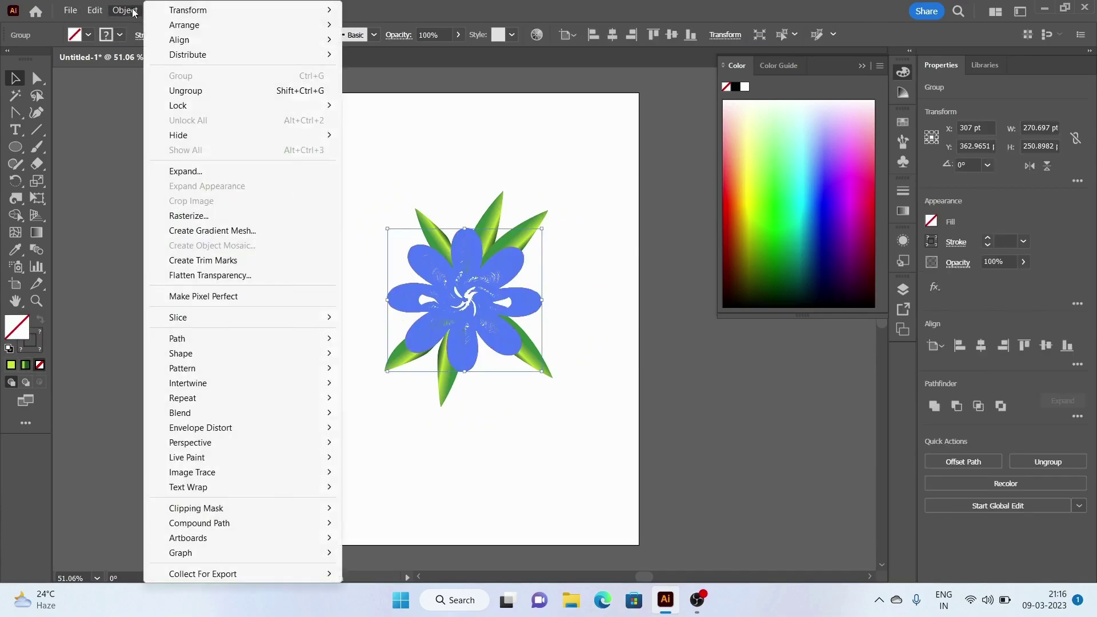
left_click(200, 171)
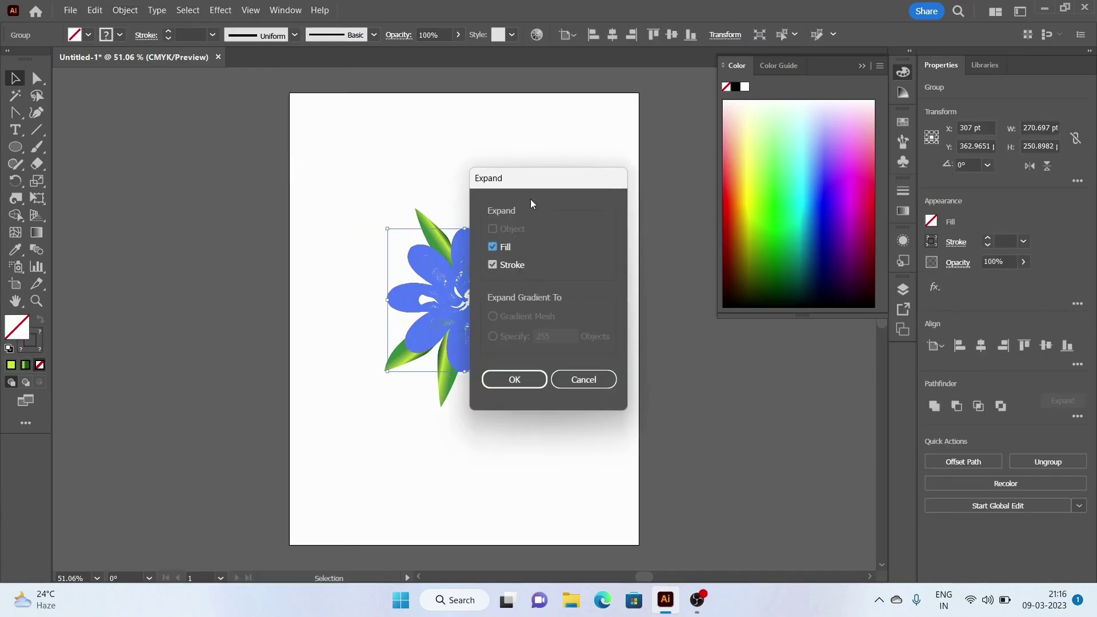
left_click(517, 379)
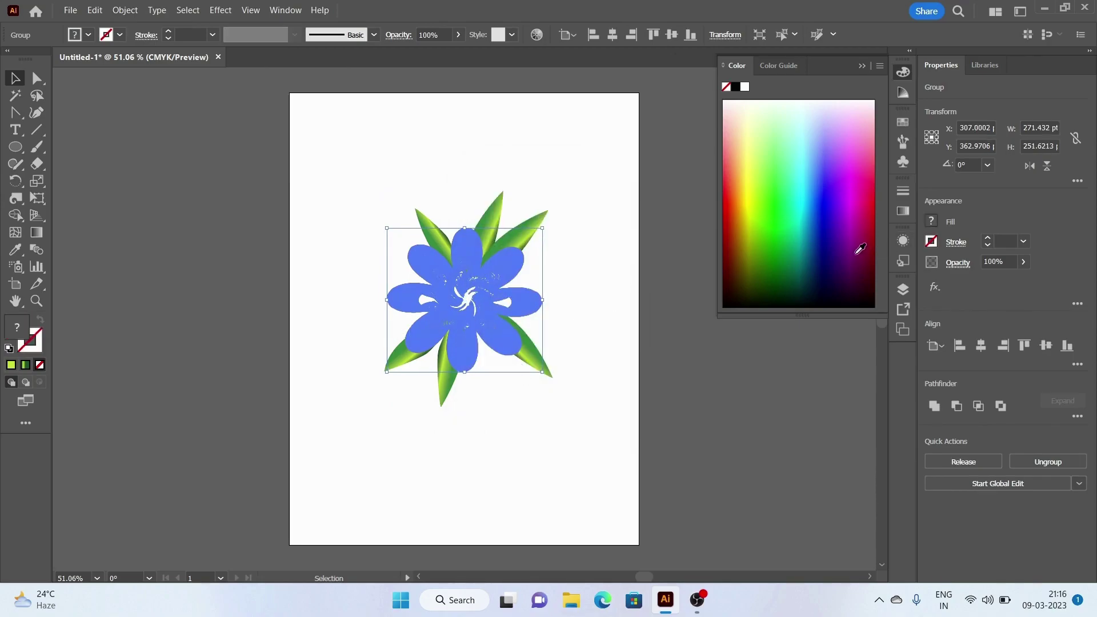
Step: Try a dark maroon fill on the flower, then undo the change
left_click(868, 236)
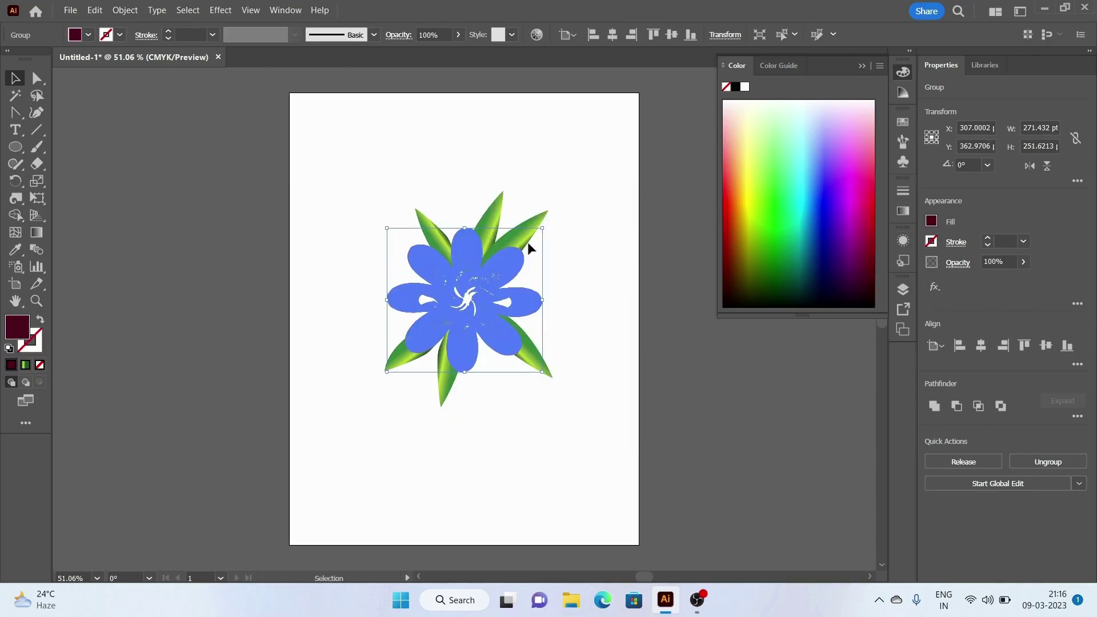
left_click(183, 170)
left_click(464, 301)
left_click(248, 122)
key("ctrl+a")
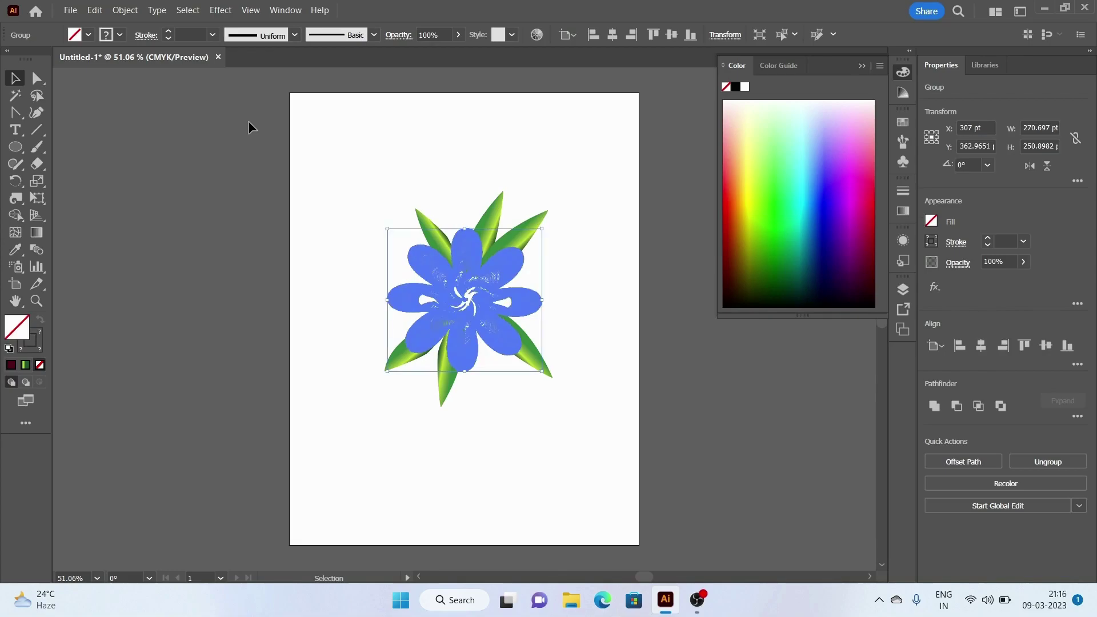
left_click(517, 243)
Step: Rotate the upper right leaf to a slightly new angle
left_click(403, 427)
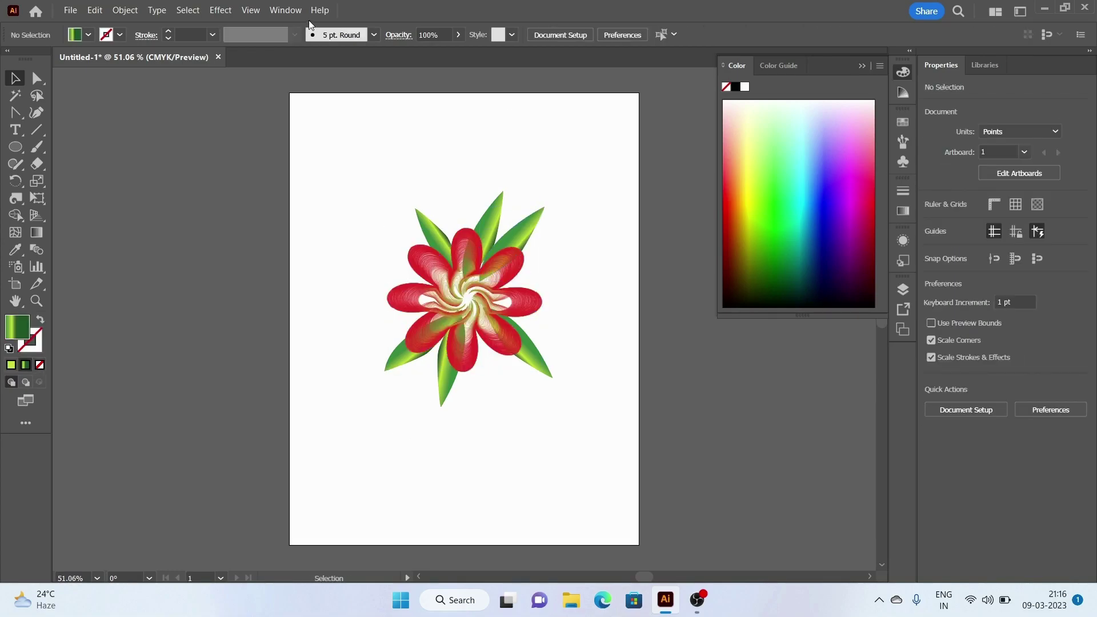
left_click(537, 230)
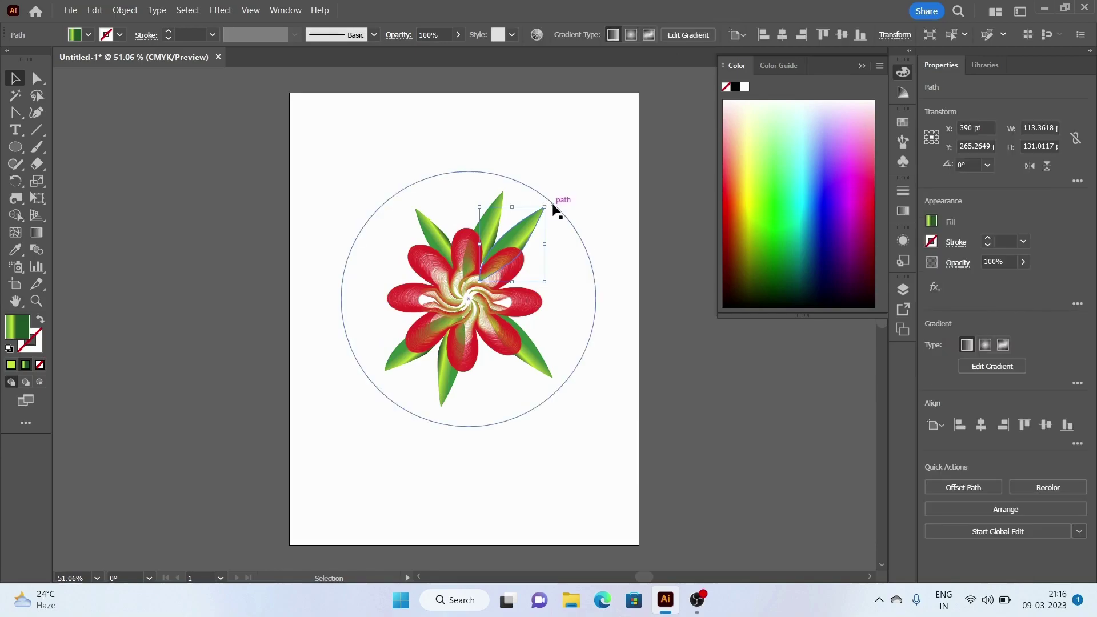
left_click(588, 181)
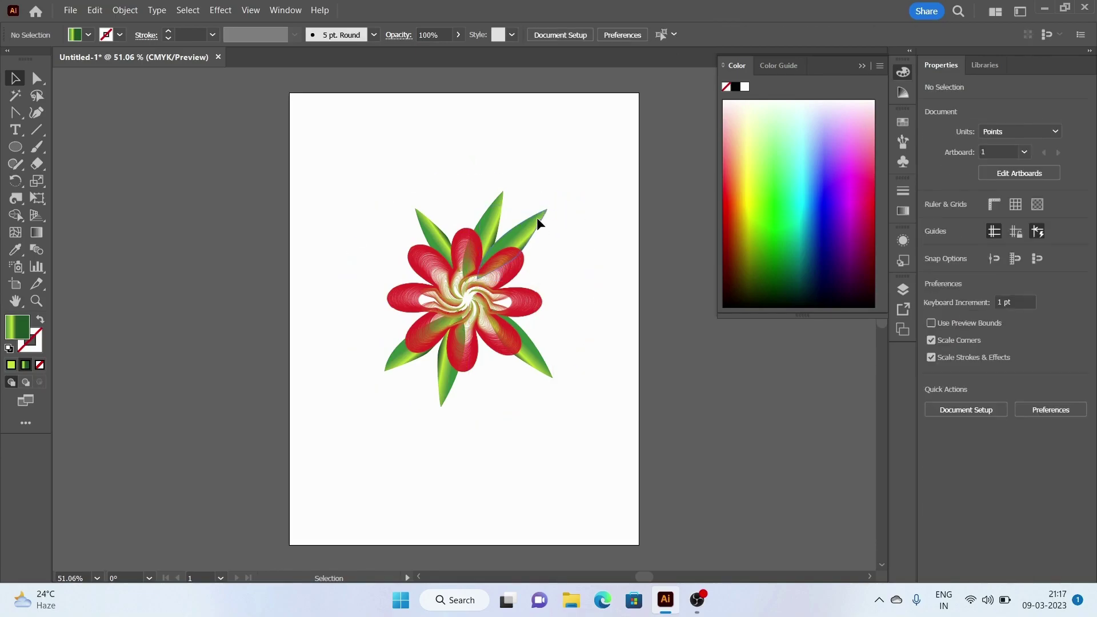
left_click(537, 218)
left_click_drag(546, 203, 550, 212)
left_click(564, 200)
Step: Try a yellow-green fill on the flower, leaves and circle, then undo it
left_click_drag(357, 158, 591, 477)
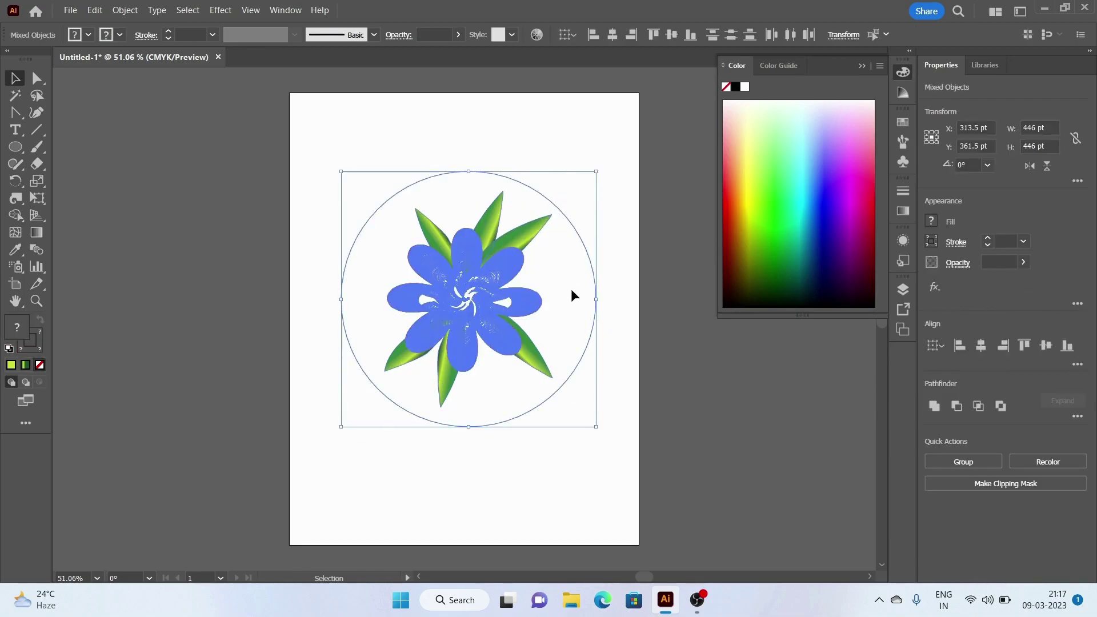
left_click(571, 272)
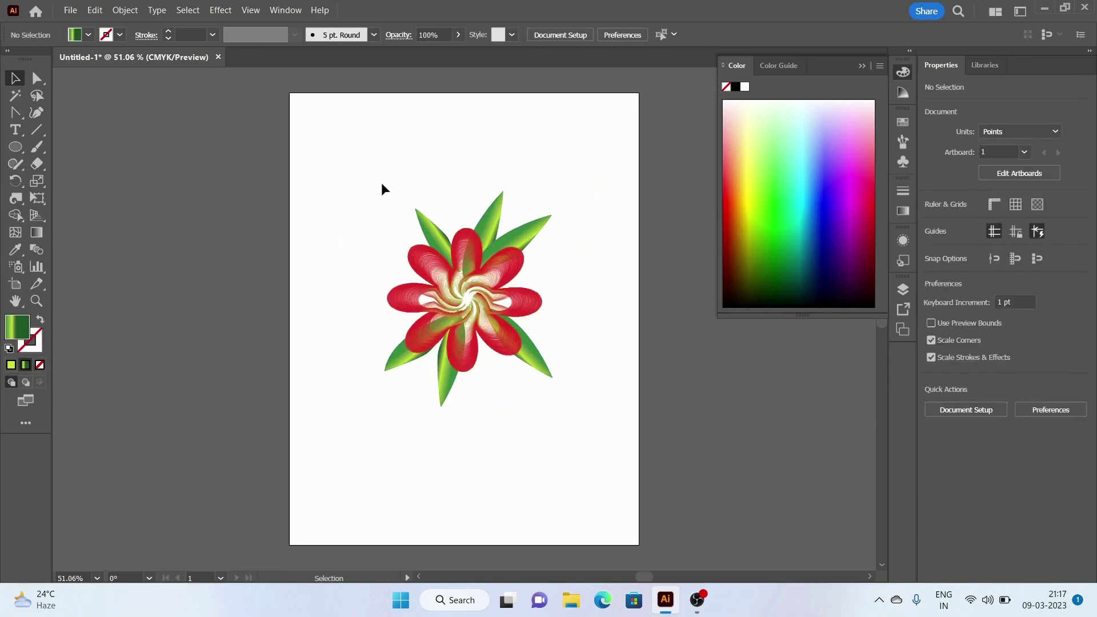
left_click_drag(381, 182, 624, 444)
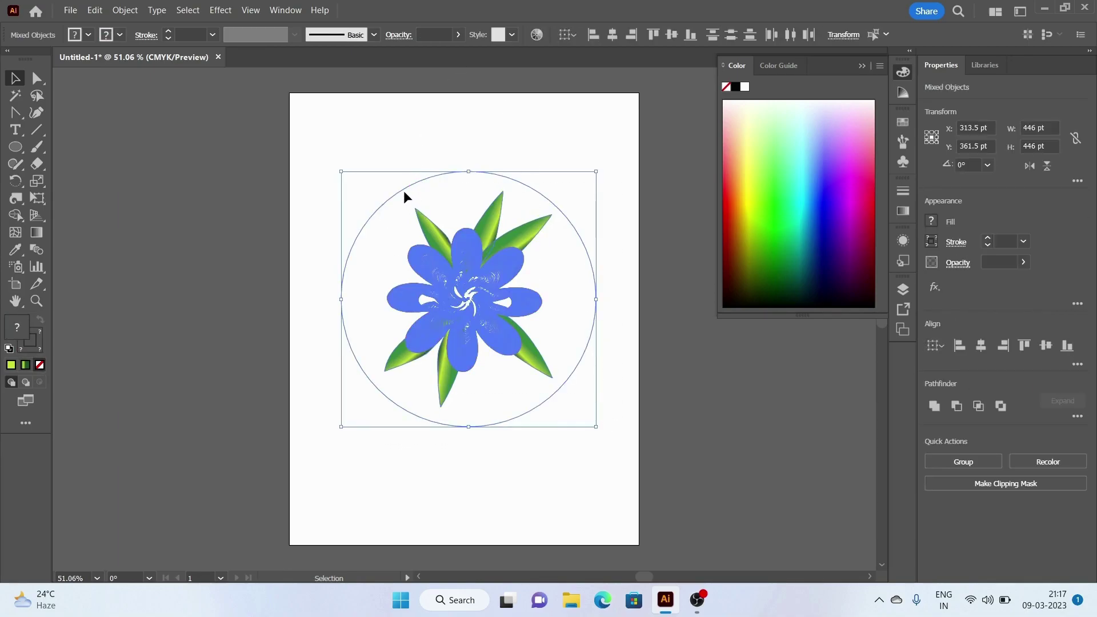
left_click(755, 184)
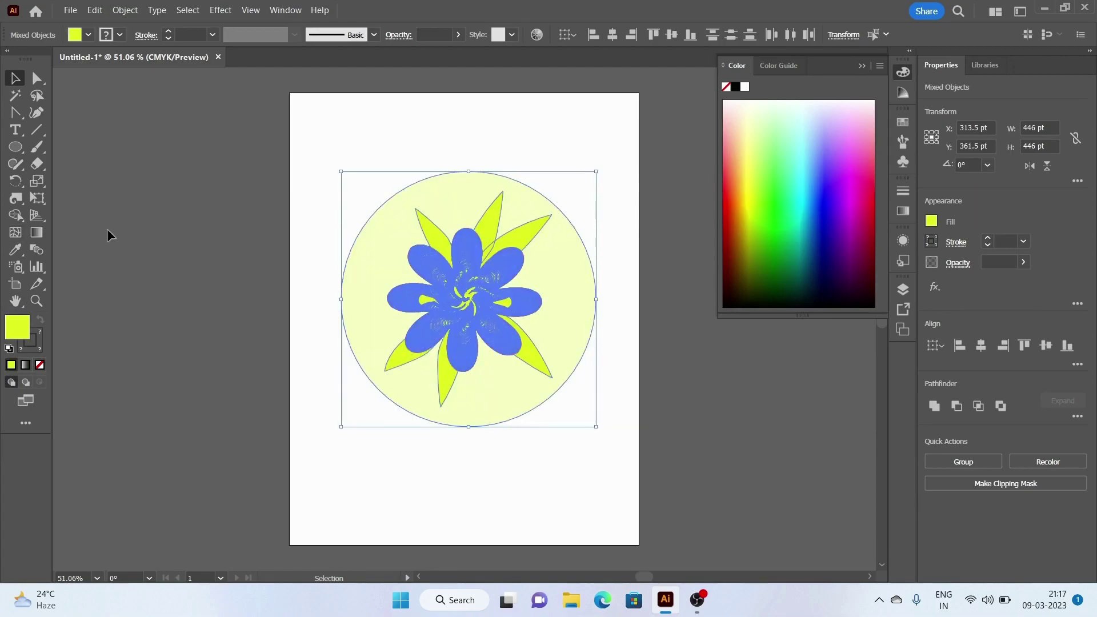
key("ctrl+z")
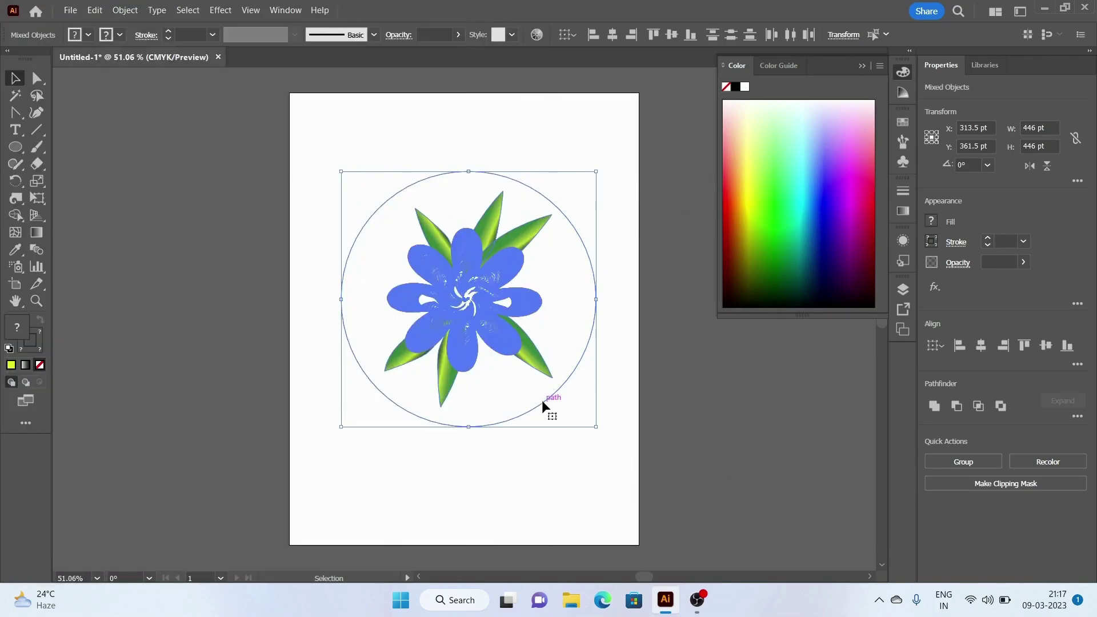
Step: Move the artwork up-left, try a green circle stroke, then undo back to the red flower
mouse_move(541, 400)
left_mouse_down()
mouse_move(530, 376)
mouse_move(535, 384)
left_mouse_up()
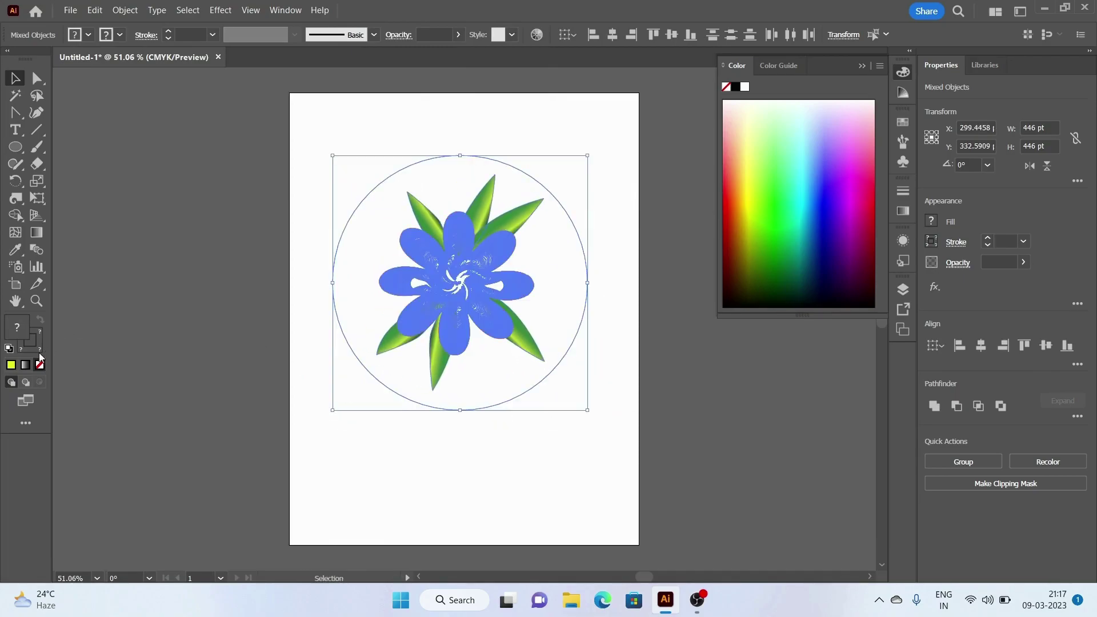
left_click(347, 218)
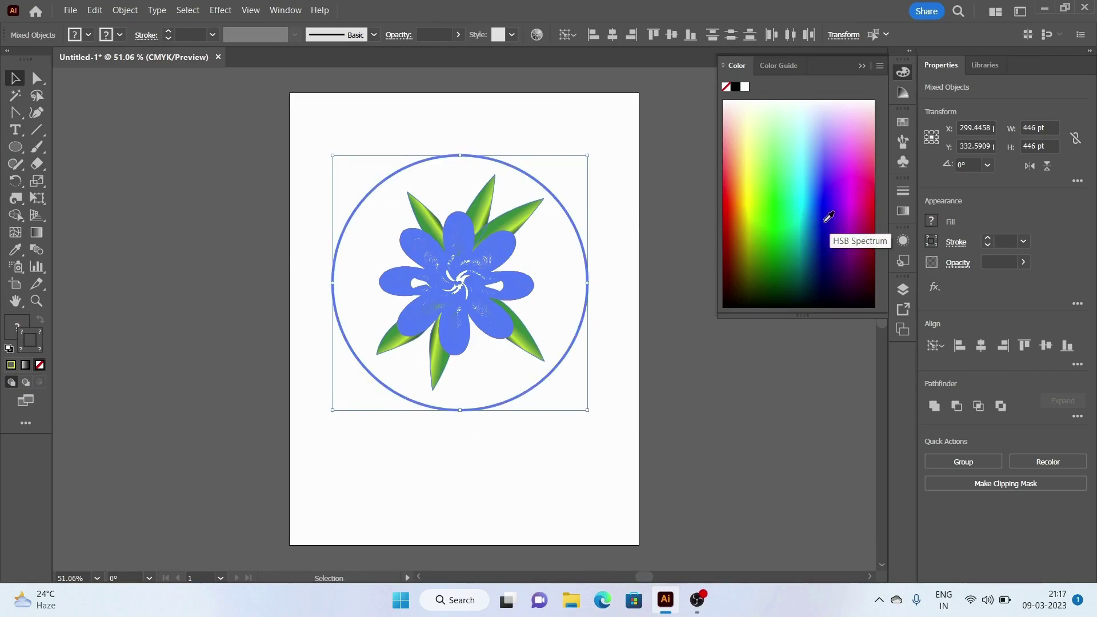
left_click(772, 263)
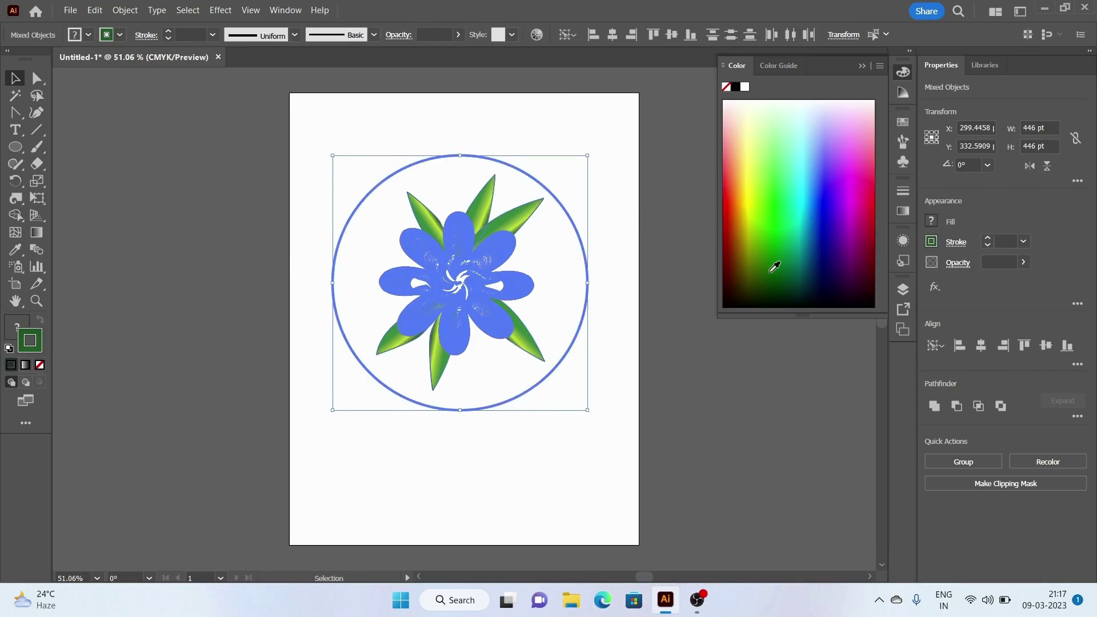
left_click(138, 161)
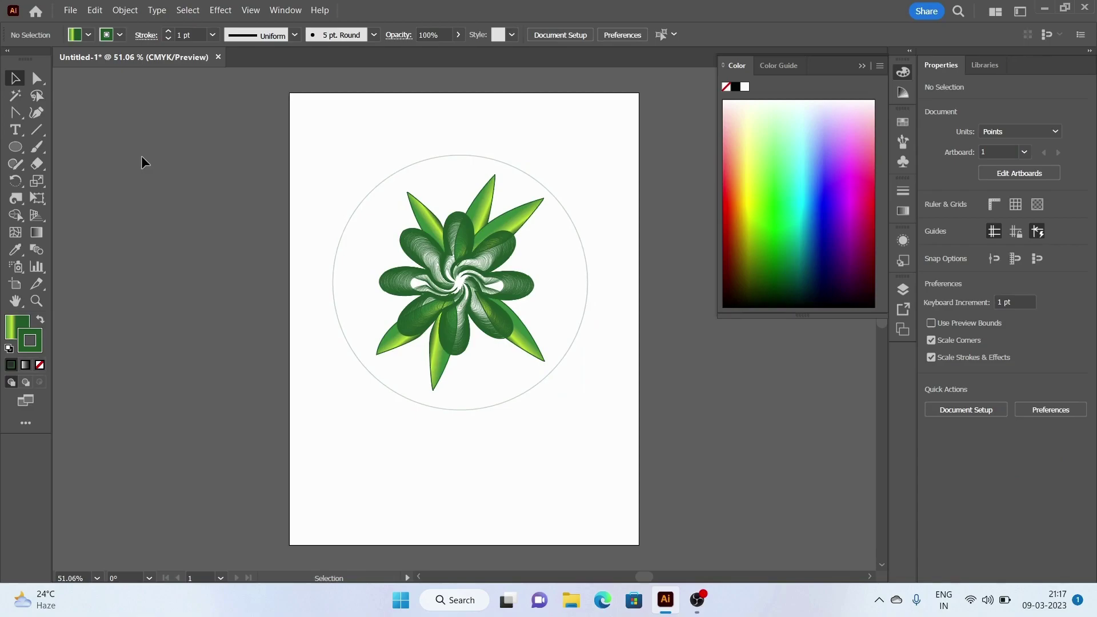
key("ctrl+a")
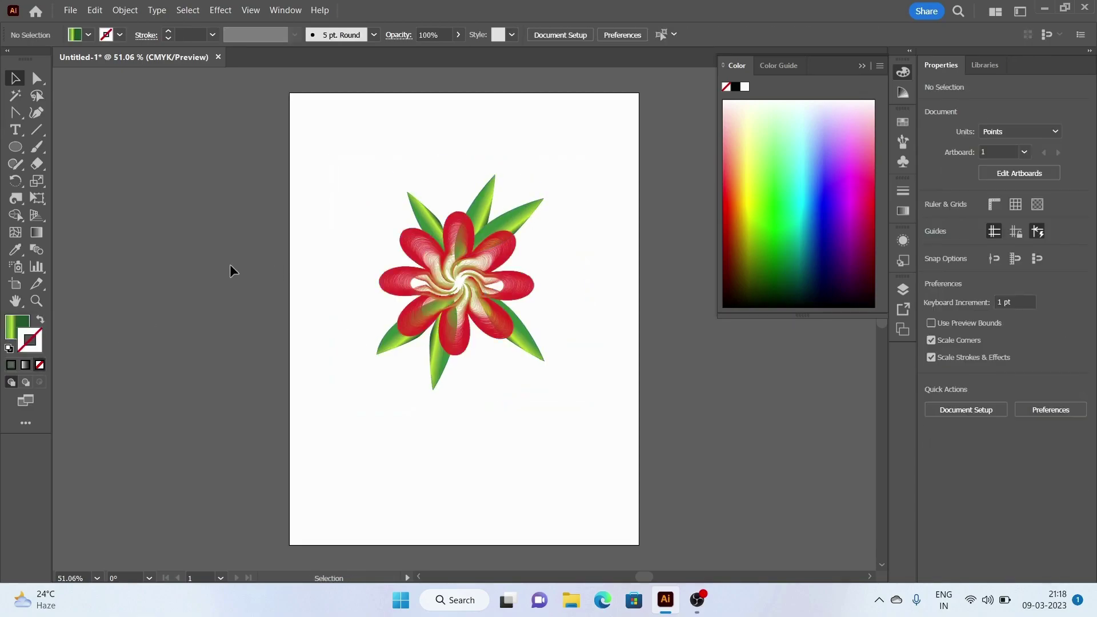
Step: Draw a cyan-filled rounded rectangle over the flower with the Rounded Rectangle tool
key("x")
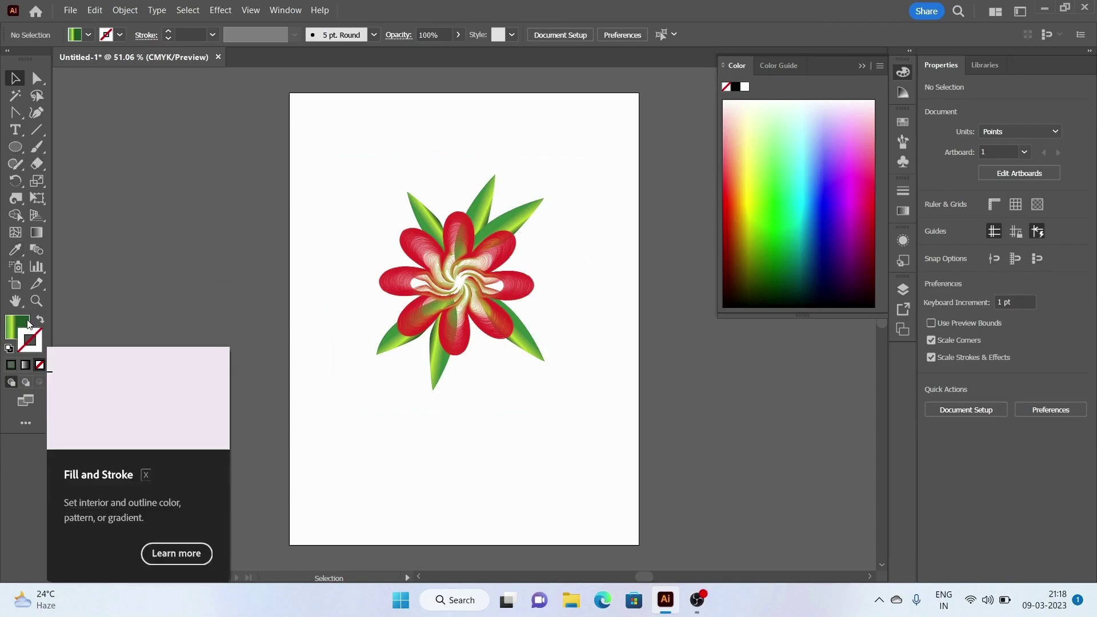
left_click(23, 152)
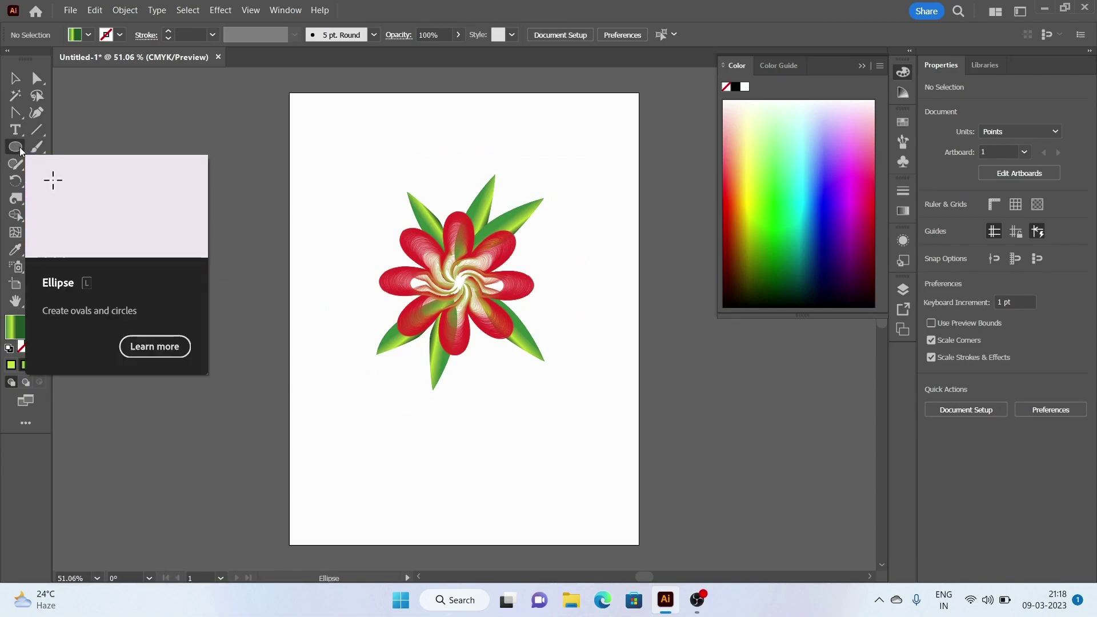
left_click_drag(16, 147, 63, 164)
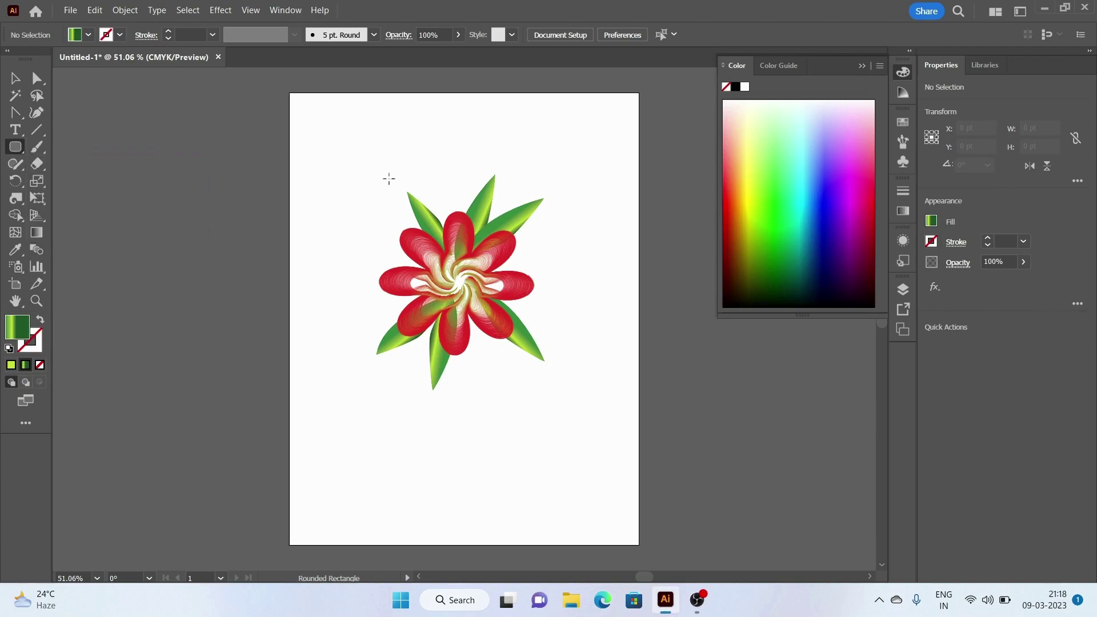
left_click_drag(366, 166, 613, 436)
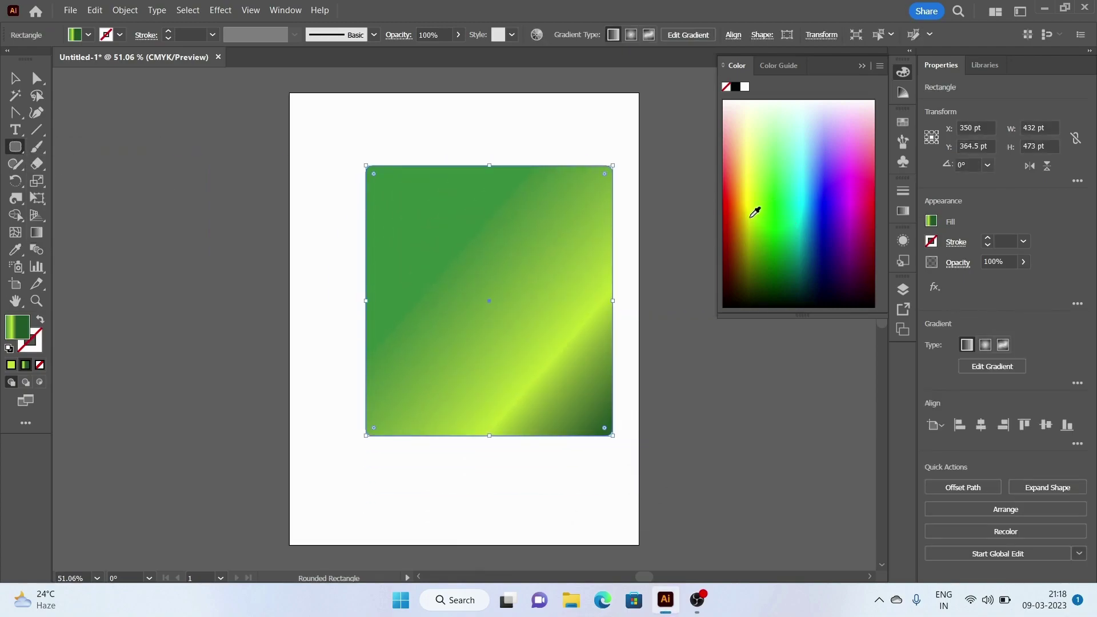
left_click(930, 223)
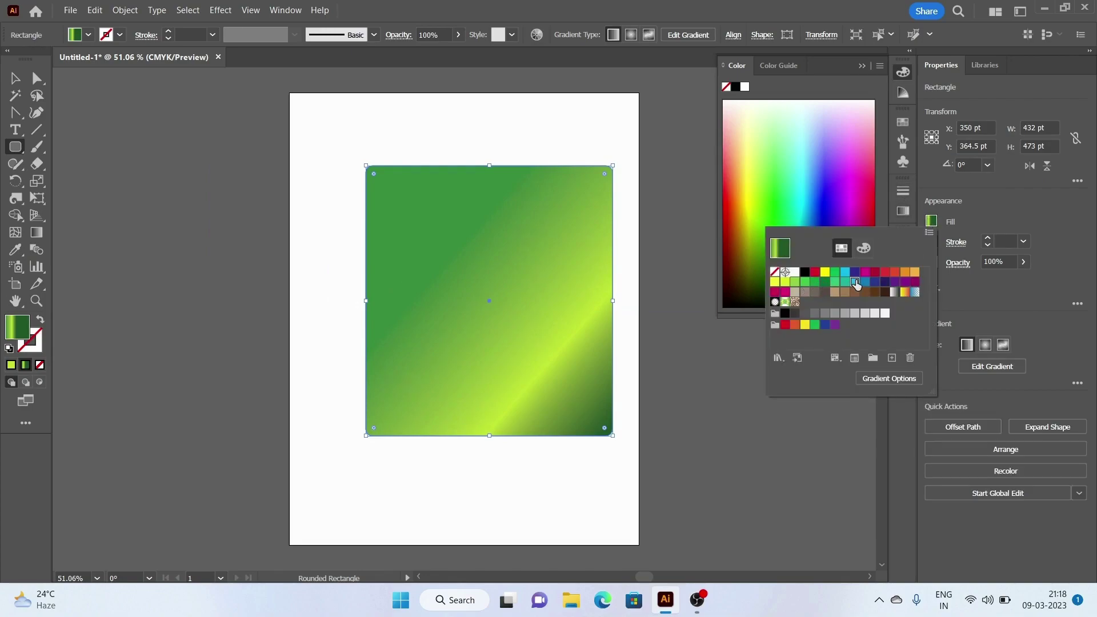
left_click(855, 281)
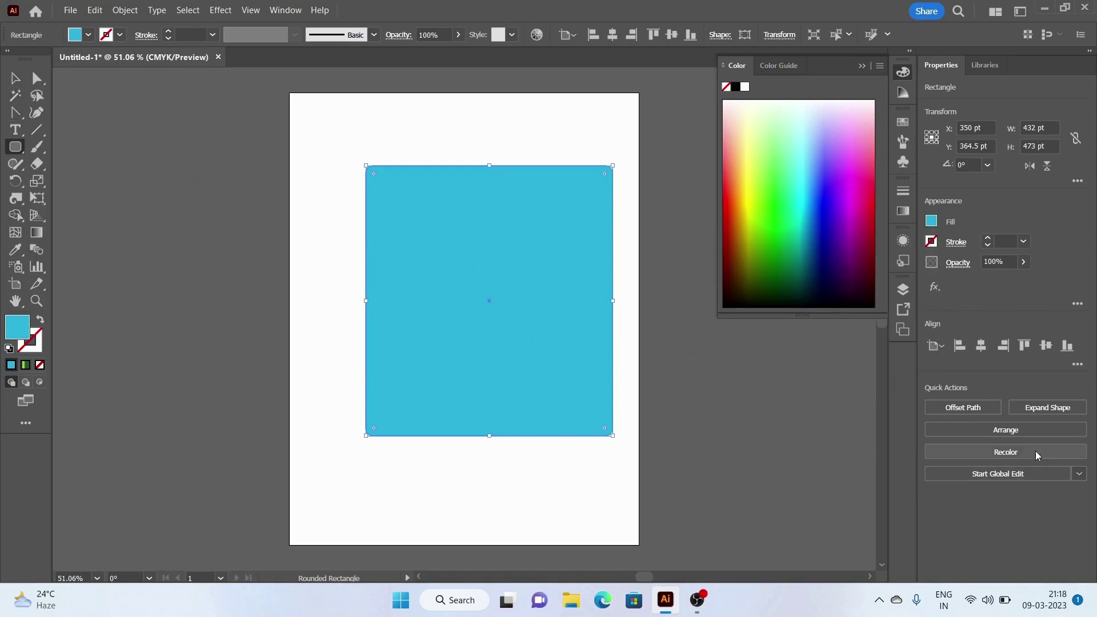
left_click(1023, 430)
Step: Send the rectangle behind the flower and move it up and left
left_click(975, 483)
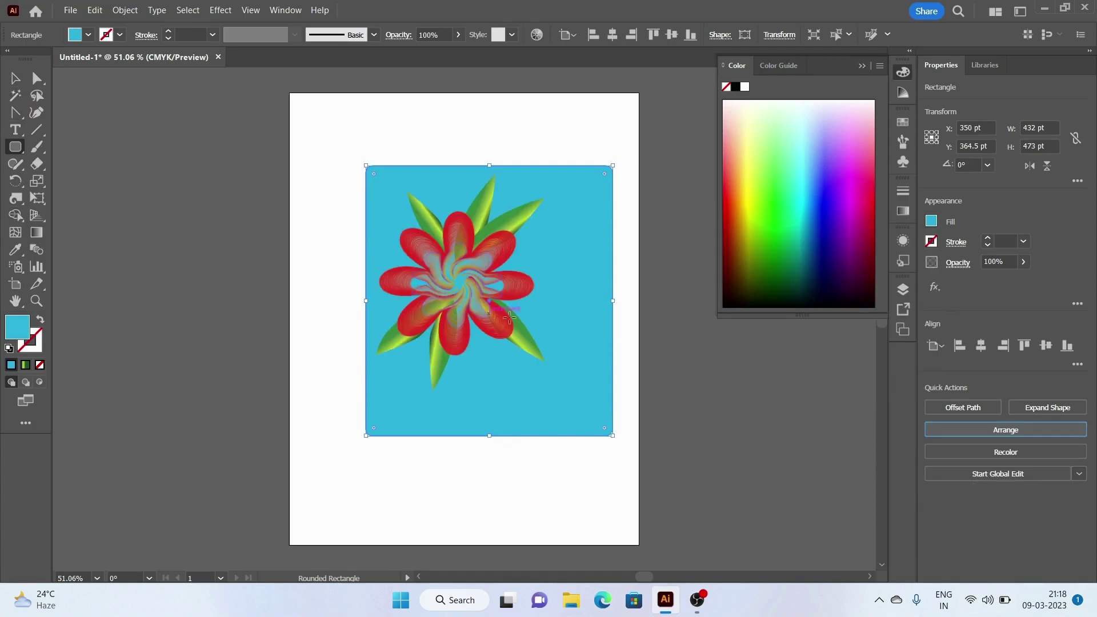
left_click(14, 78)
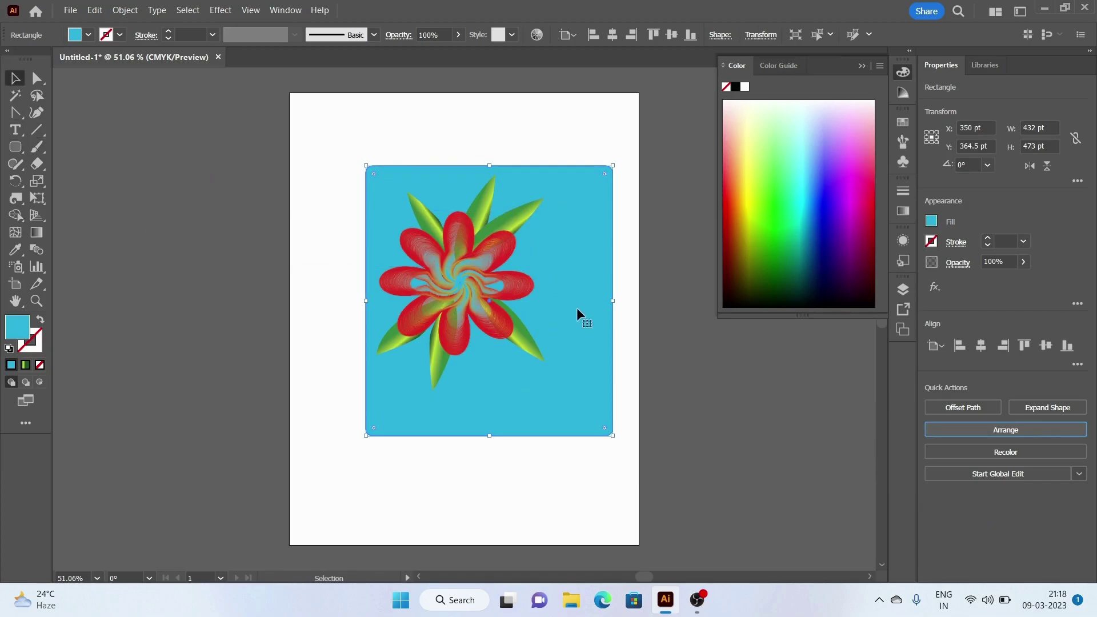
left_click_drag(600, 272, 563, 261)
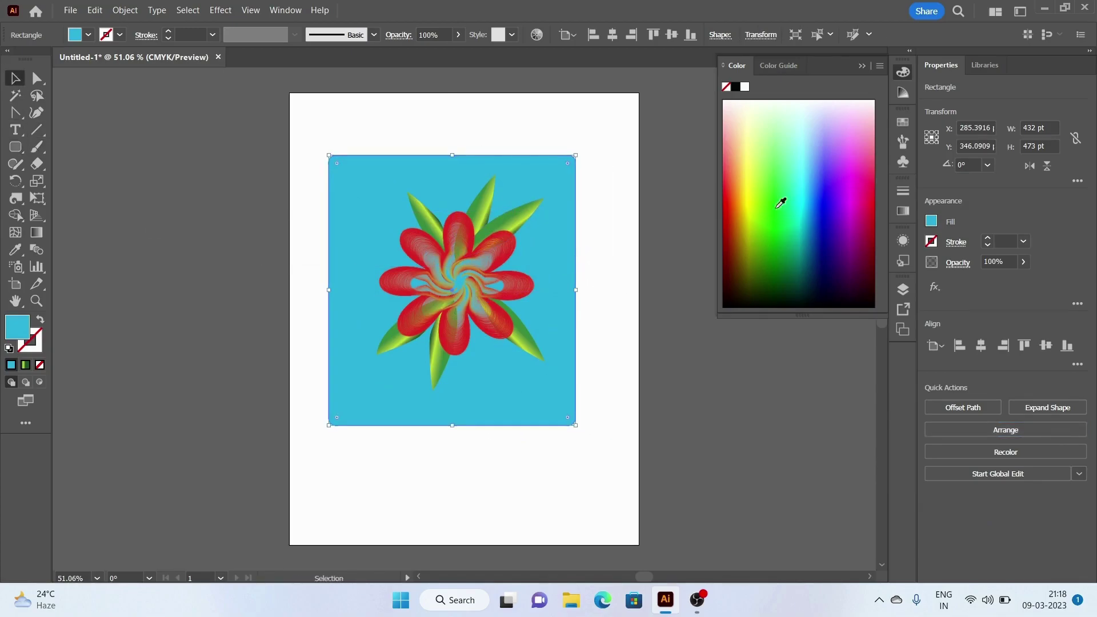
Step: Try yellow-green and pale yellow fills, settling on pale green while repositioning the rectangle
left_click(752, 216)
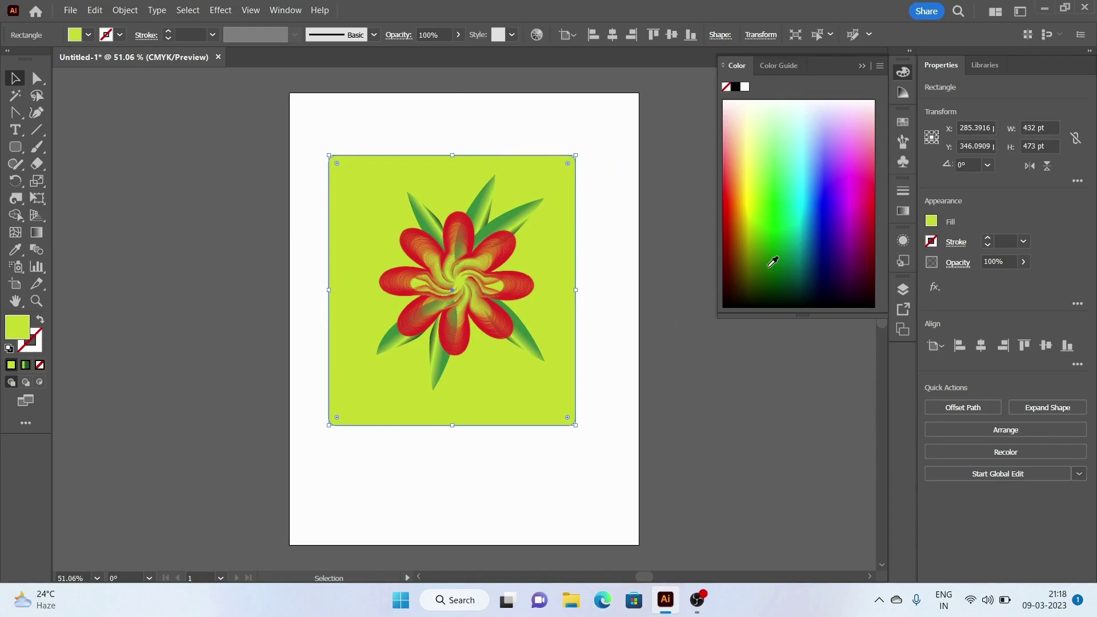
left_click(753, 144)
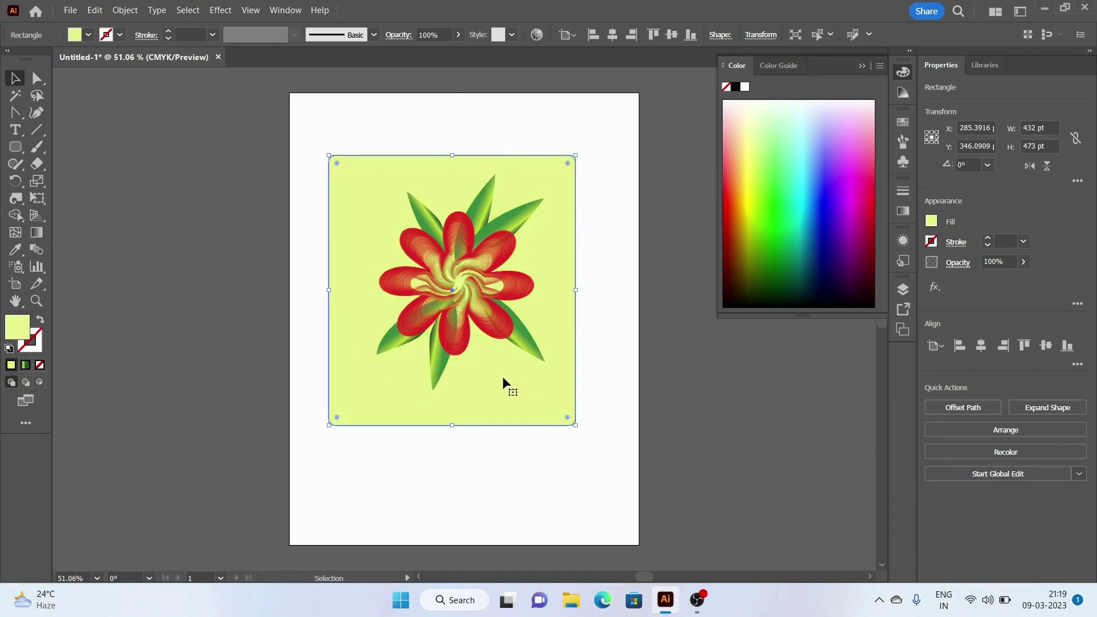
mouse_move(503, 374)
left_mouse_down()
mouse_move(523, 371)
mouse_move(515, 363)
left_mouse_up()
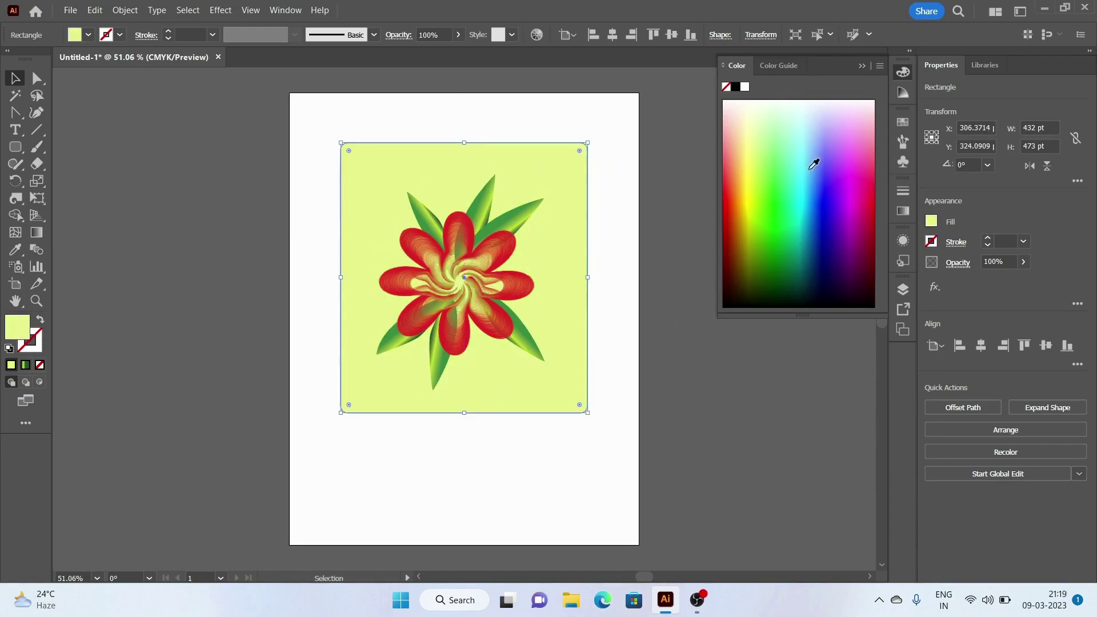
left_click(781, 162)
left_click(785, 131)
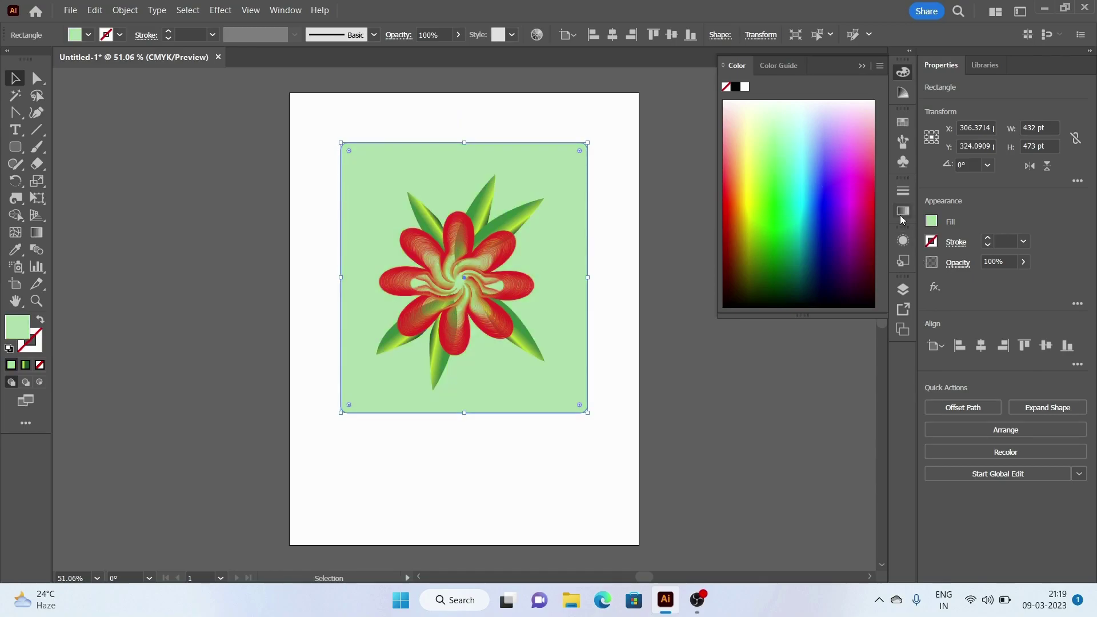
left_click(903, 210)
Step: Apply a radial green gradient with the lime centre stop spread to about 47%
left_click(813, 208)
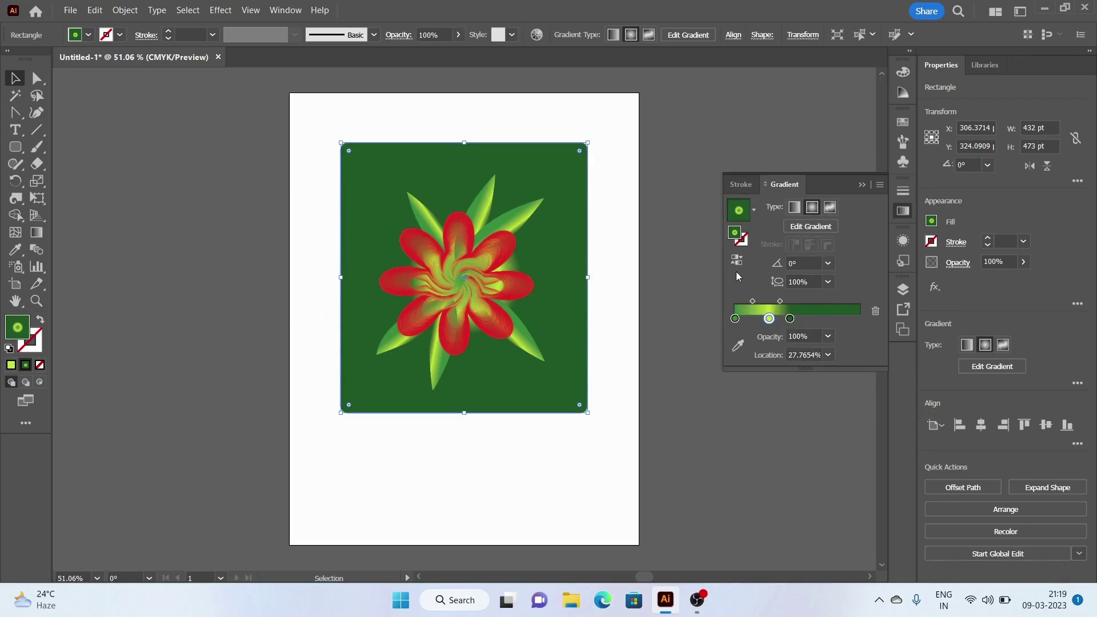
mouse_move(769, 318)
left_mouse_down()
mouse_move(854, 319)
mouse_move(793, 318)
left_mouse_up()
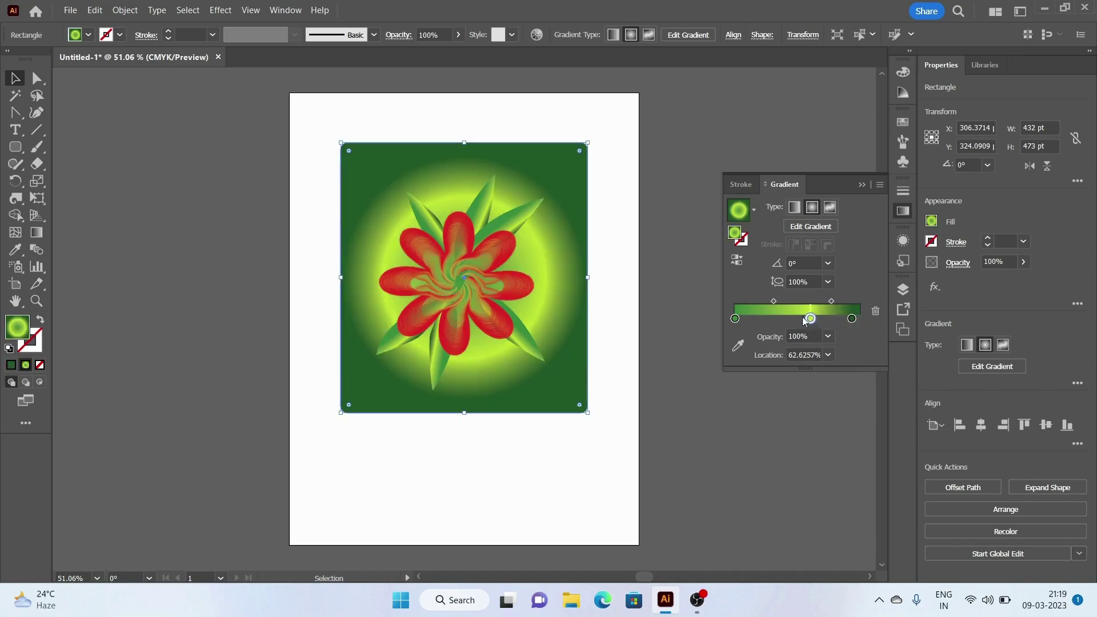
double_click(457, 273)
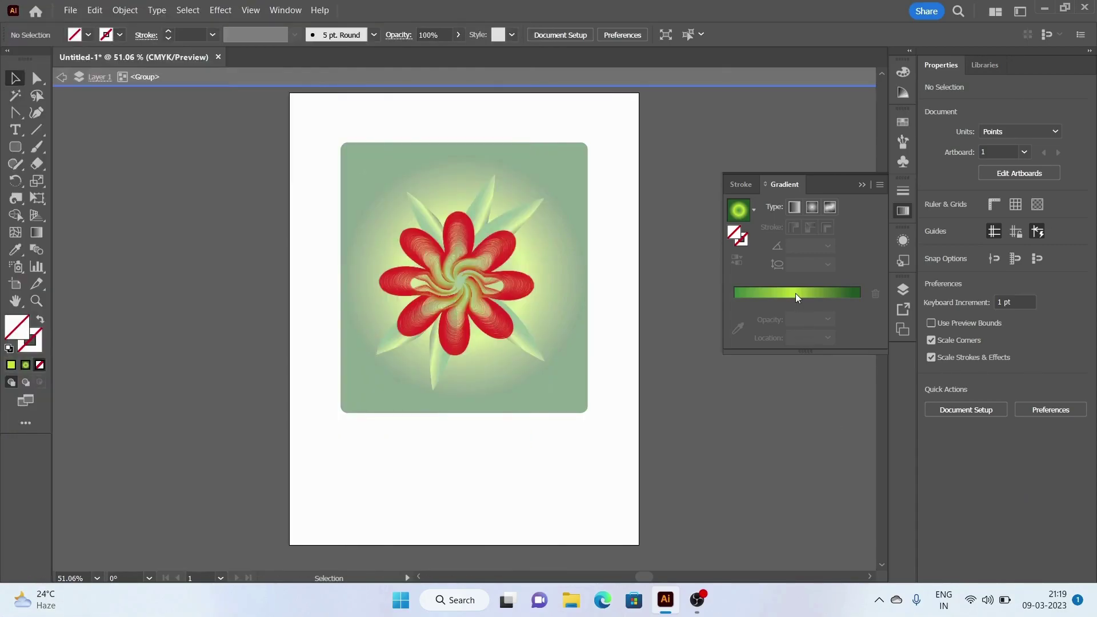
left_click(796, 296)
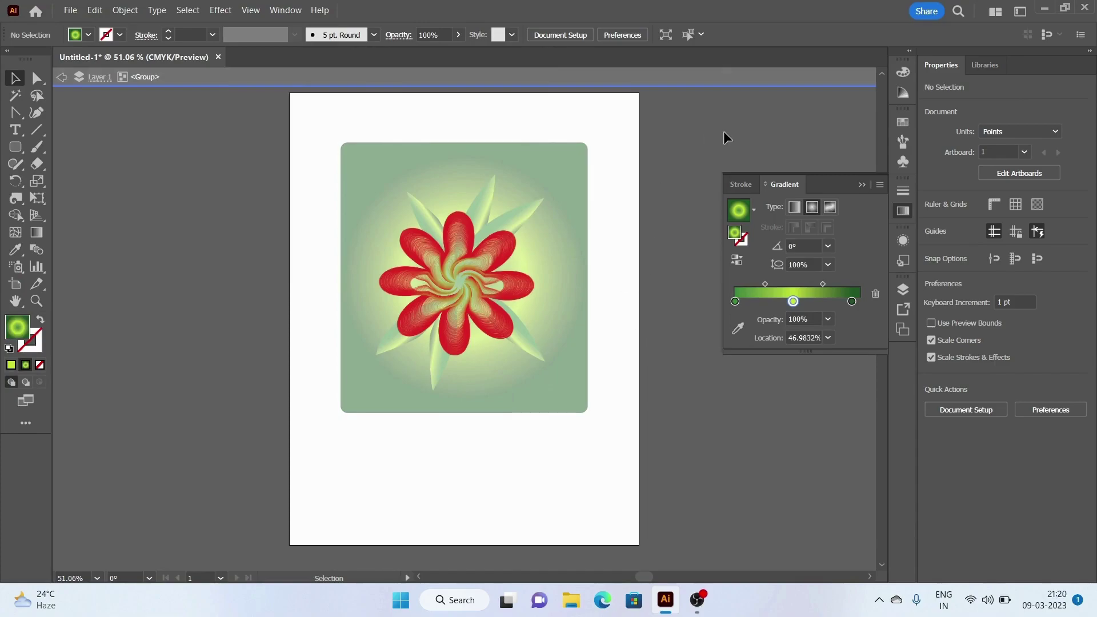
Step: Exit isolation, reselect the green background rectangle and nudge it down and left
double_click(345, 443)
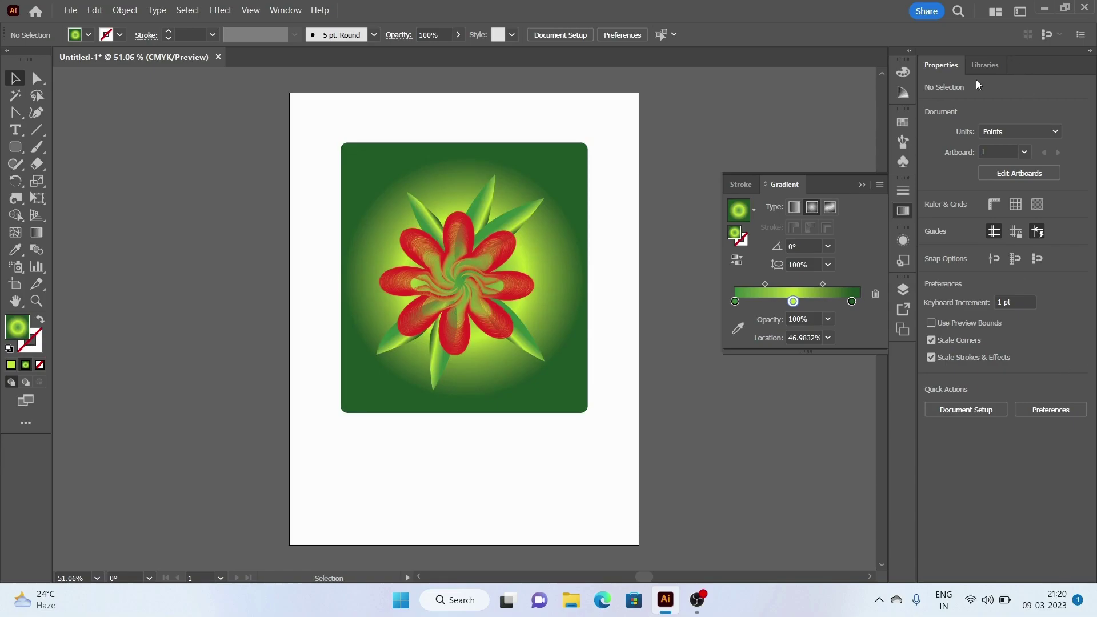
left_click(674, 35)
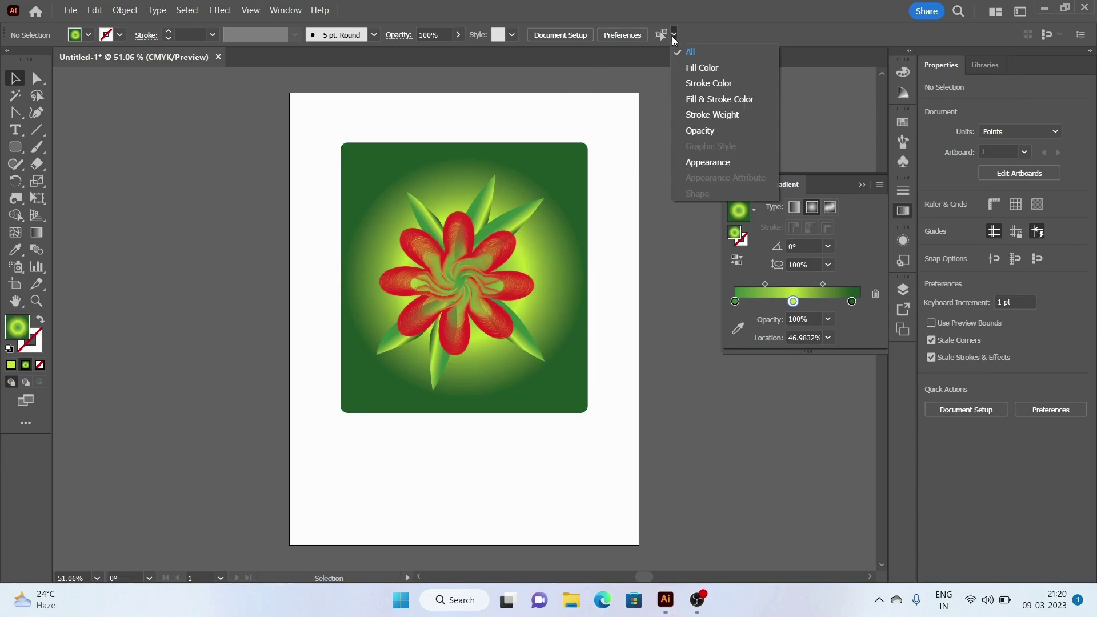
left_click(652, 85)
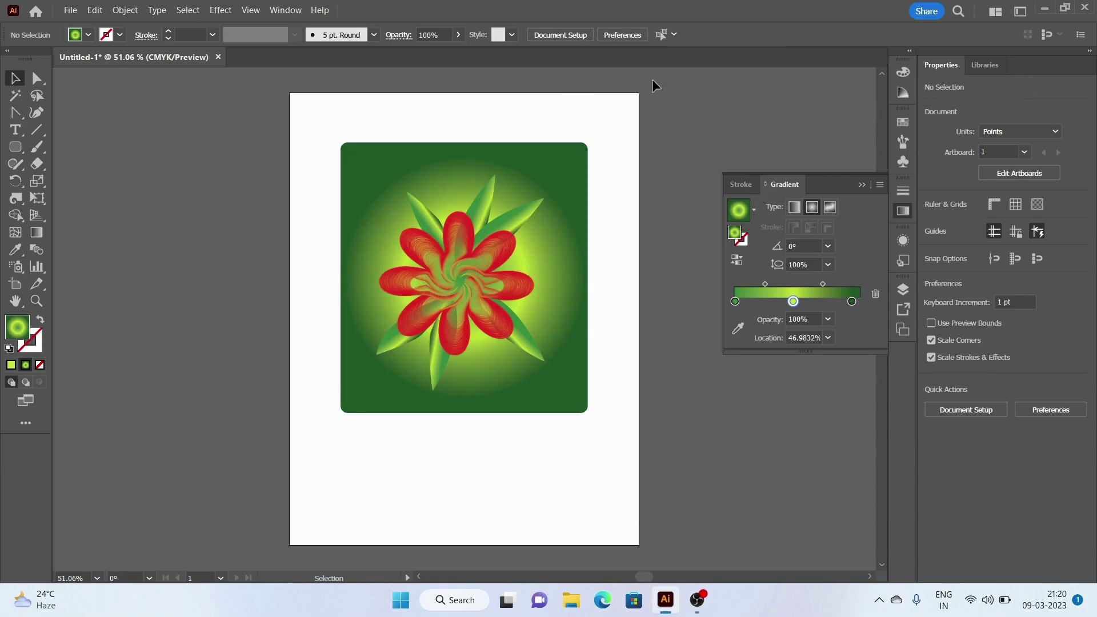
left_click_drag(579, 146, 572, 156)
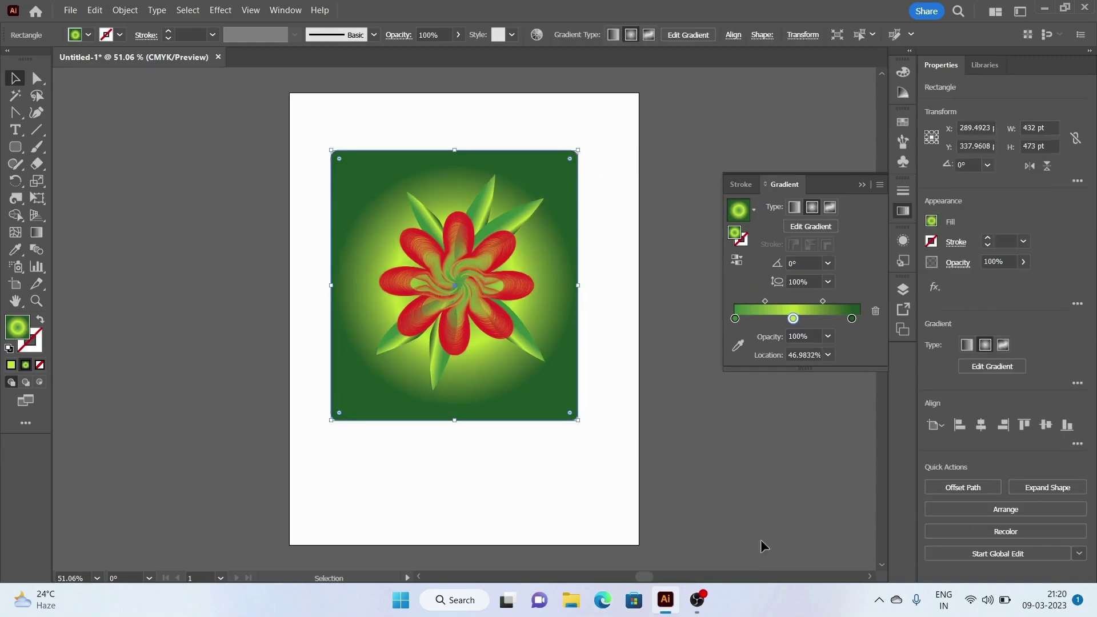
Step: Deselect the artwork and bring up the File menu to reach Close
left_click(754, 510)
left_click(68, 14)
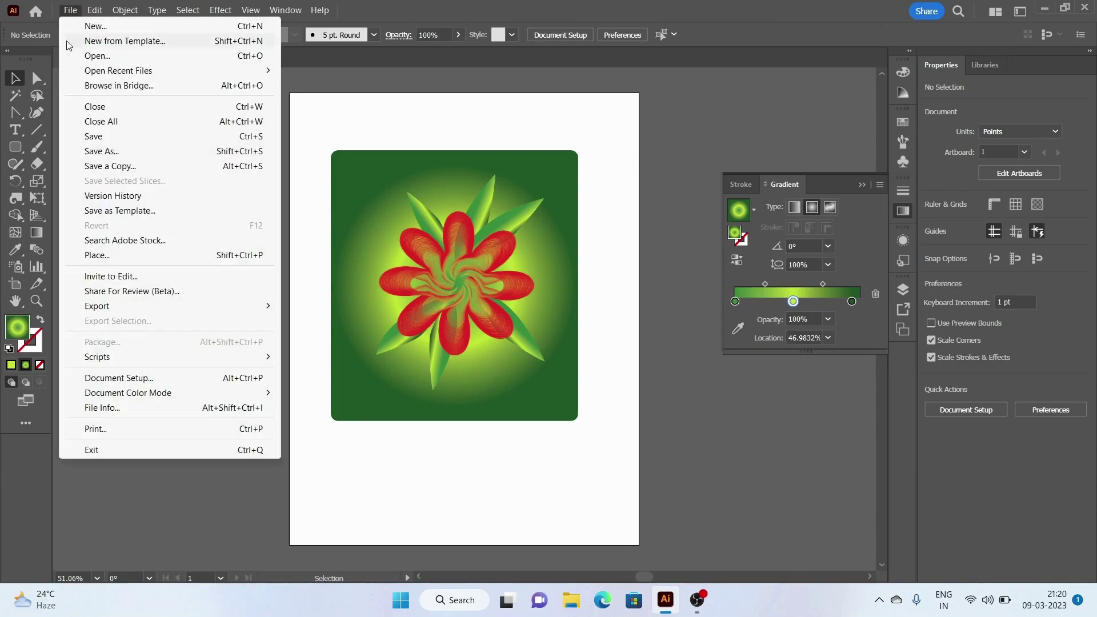